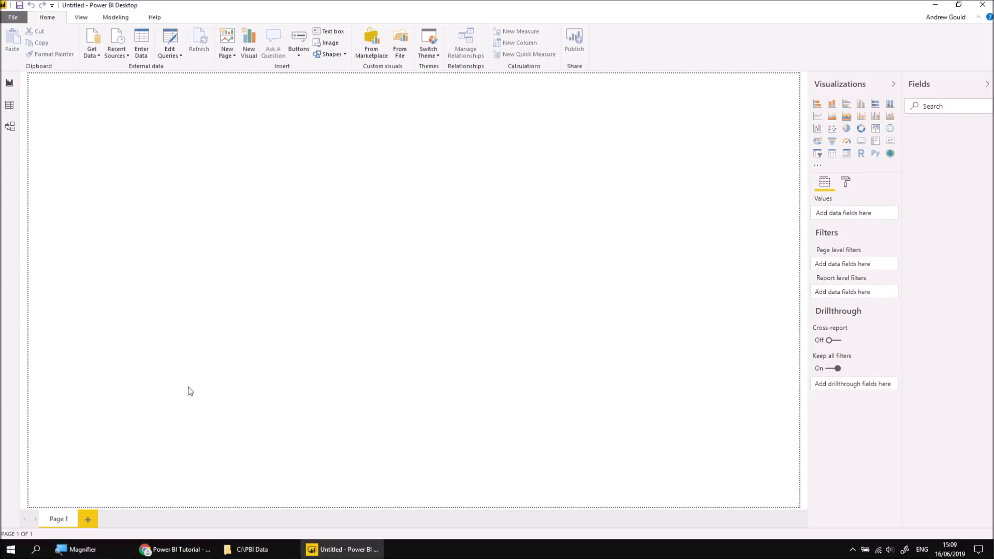
left_click(170, 552)
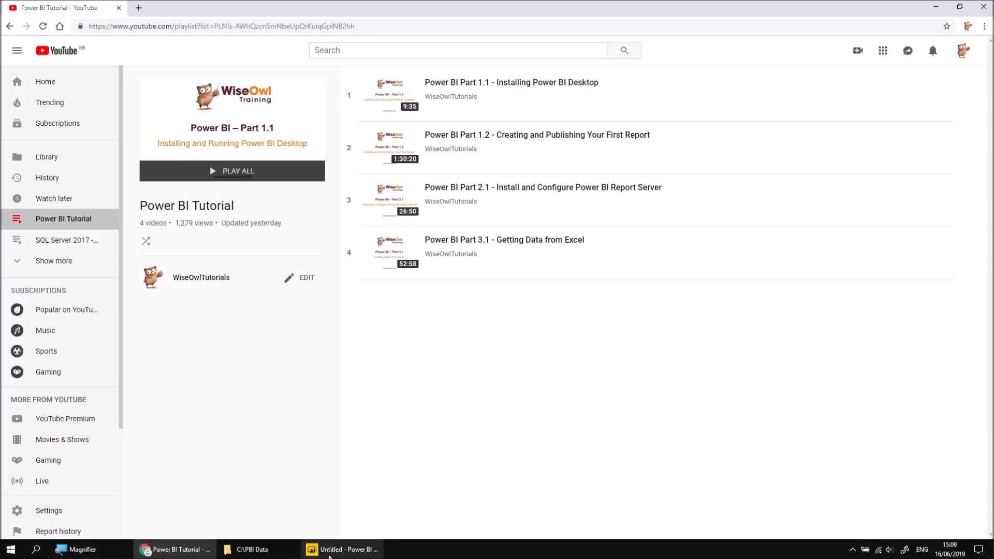
left_click(341, 549)
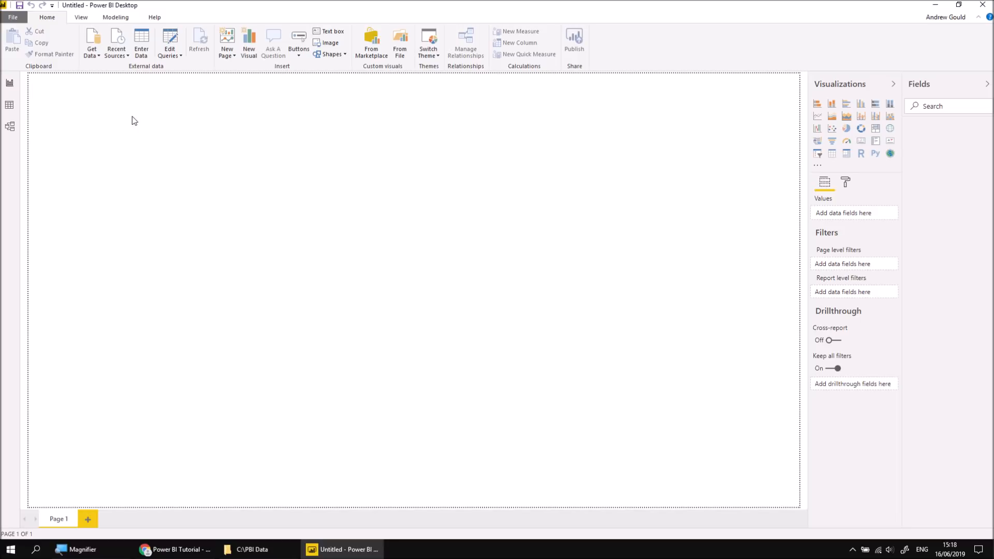
- Load UK Films Top 10 2014.txt from the UK Top 10 by Year Text folder as a Text/CSV source and check its rows in Data view
left_click(99, 55)
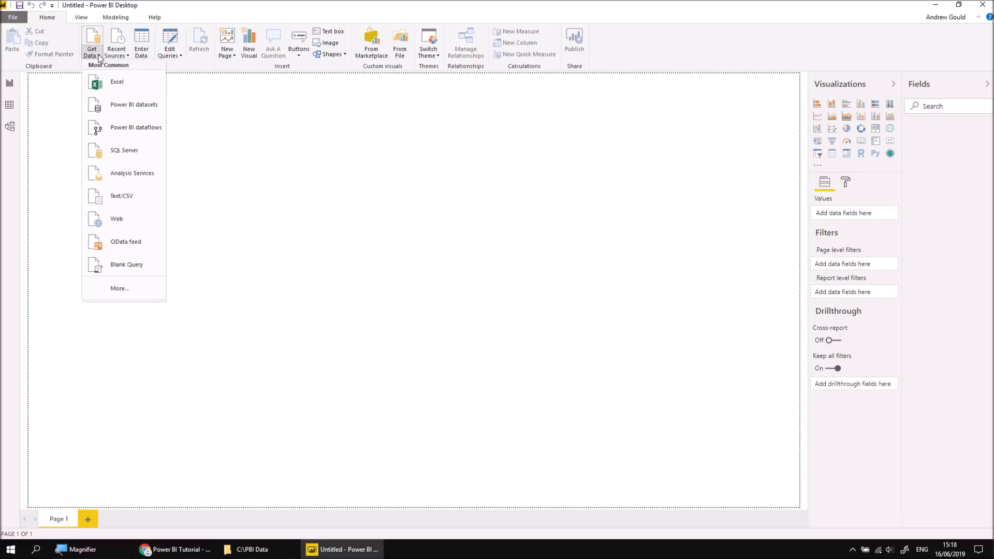
left_click(135, 199)
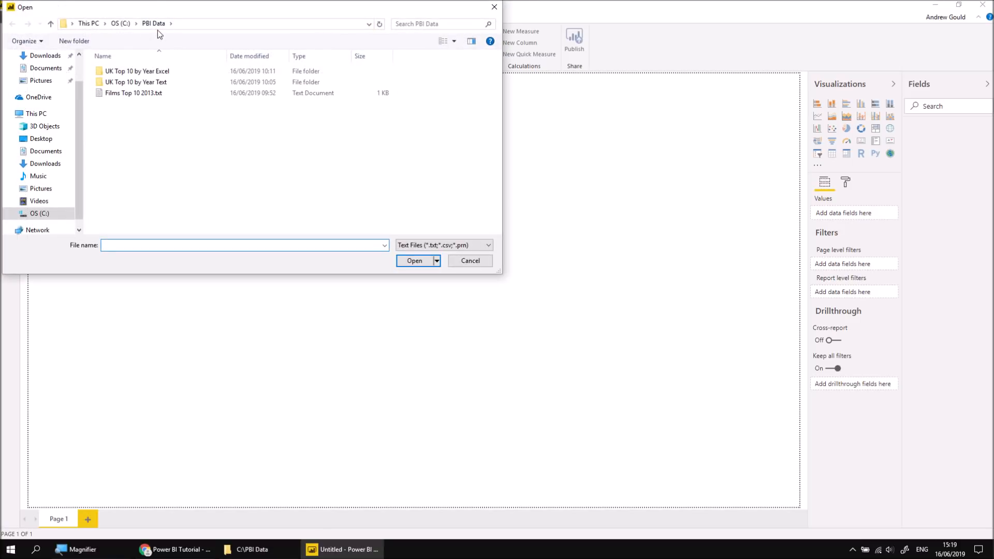
double_click(138, 83)
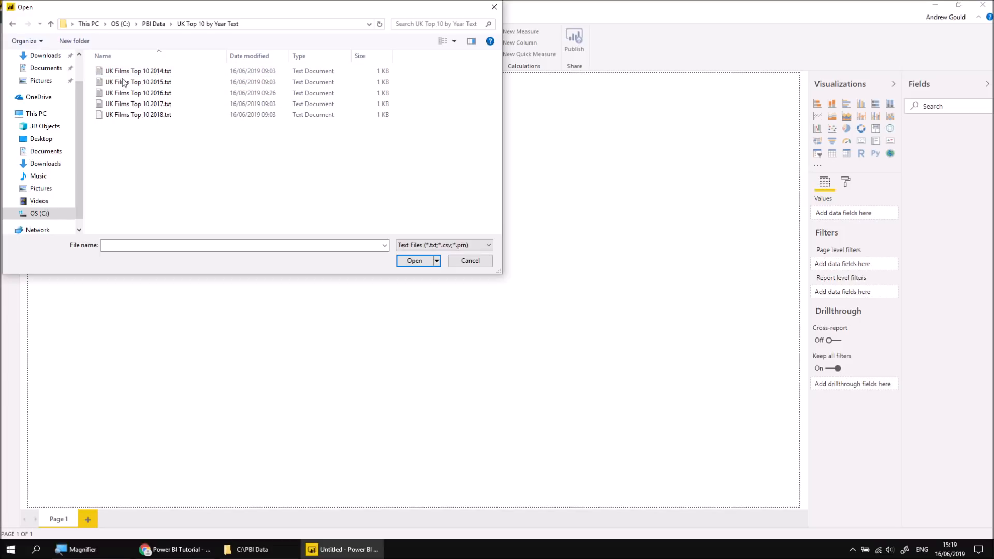
left_click(135, 104)
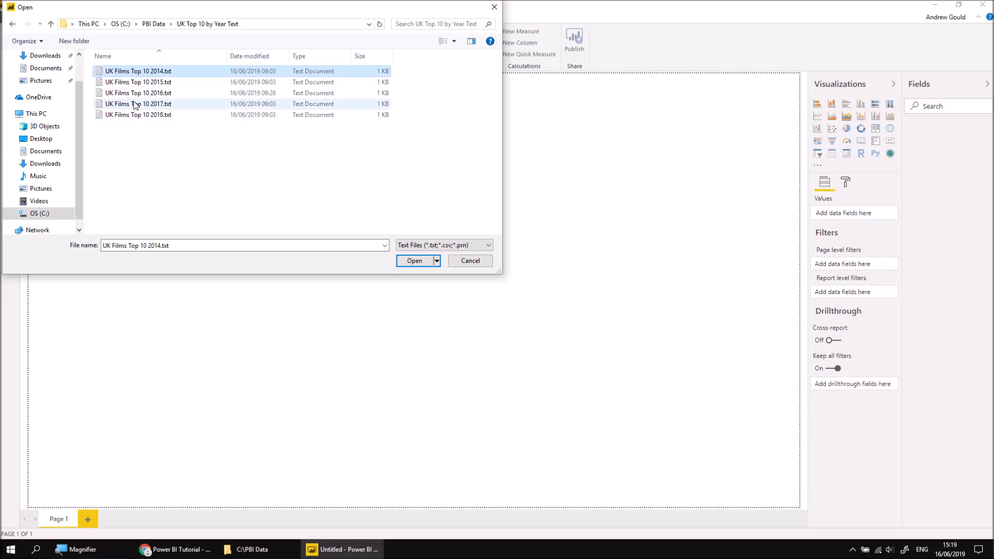
left_click(134, 115)
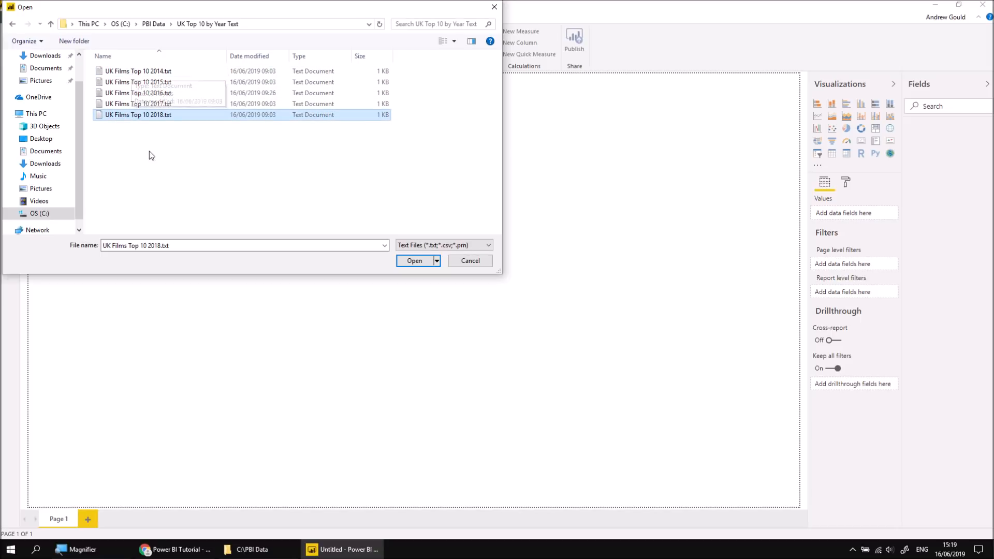
left_click(128, 75)
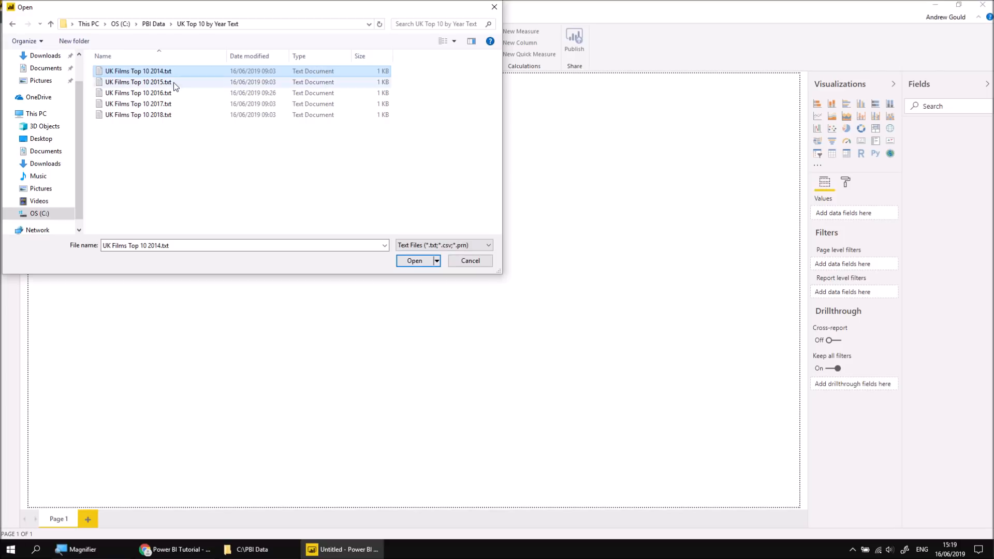
double_click(146, 70)
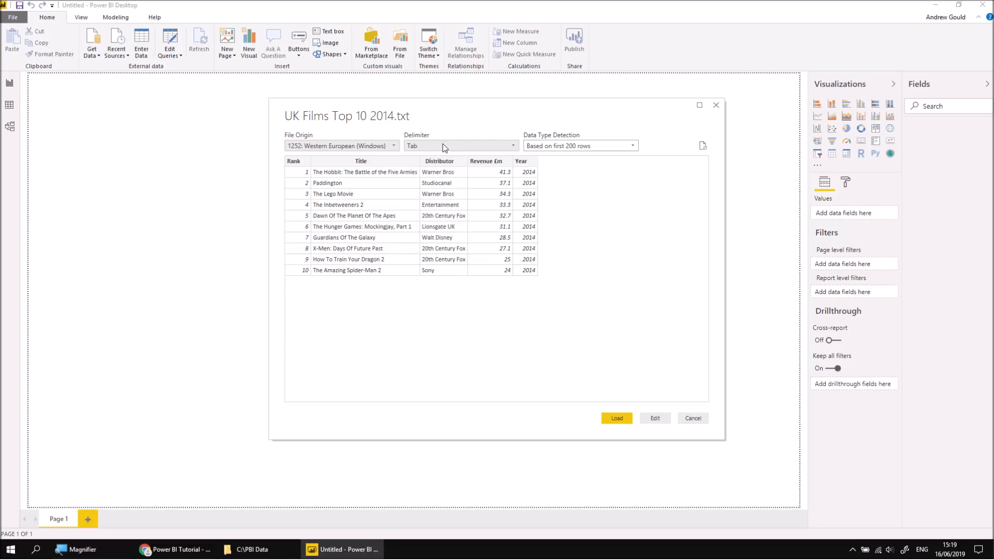
left_click(618, 420)
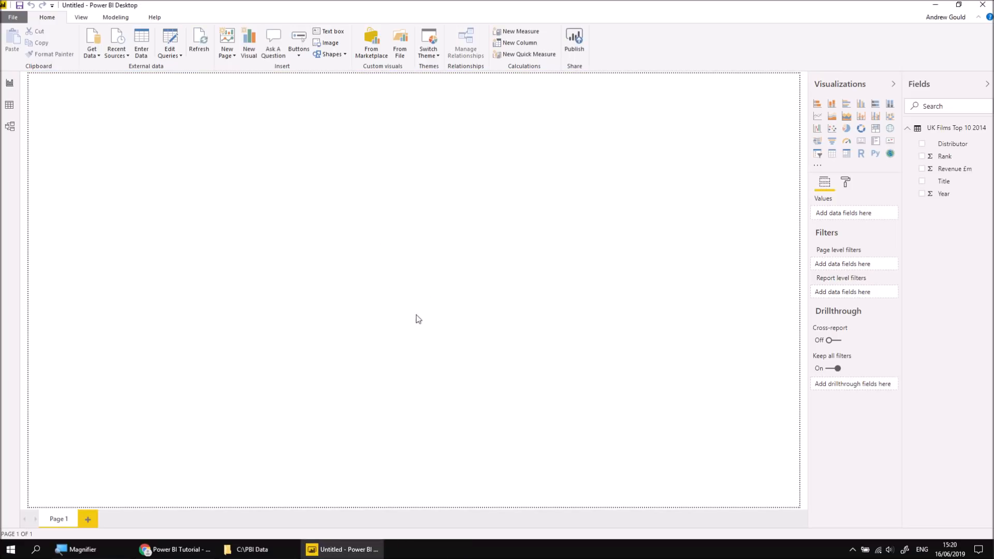
left_click(10, 106)
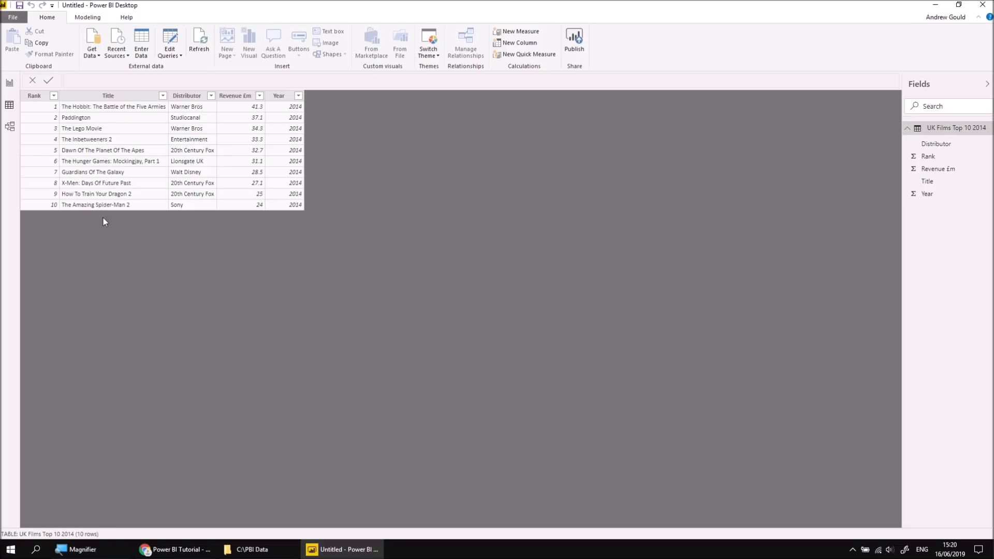
left_click(10, 83)
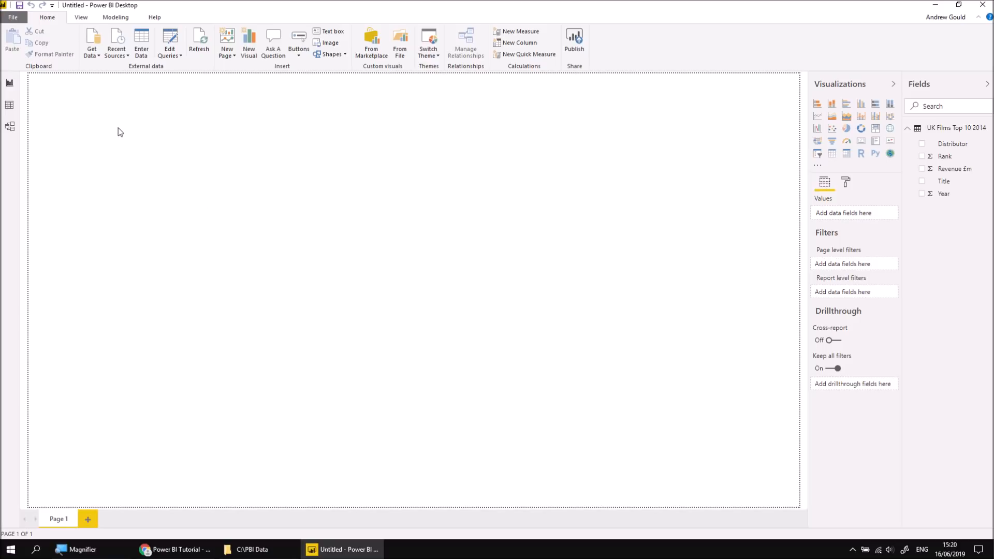
- Load the text file UK Films Top 10 2015.txt into the report as another Text/CSV source
left_click(97, 56)
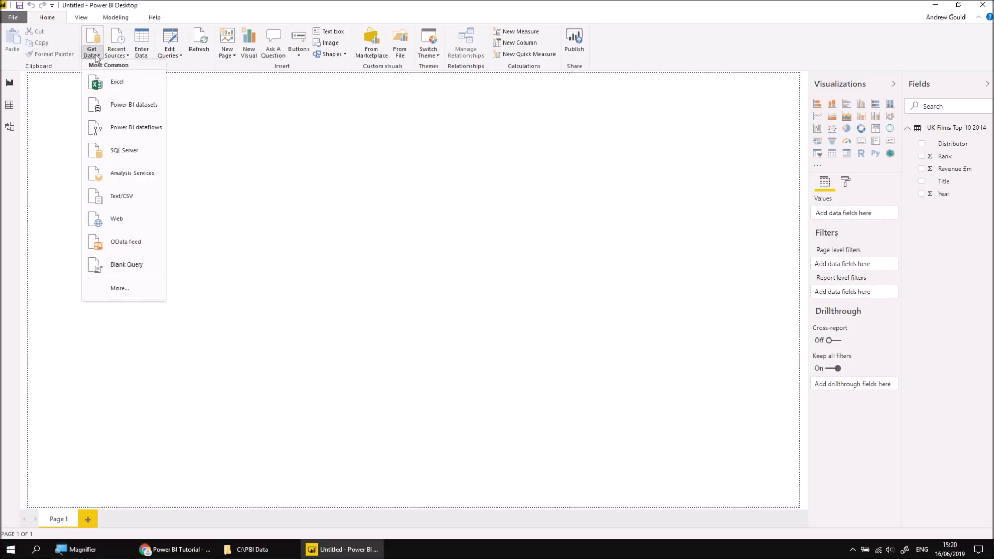
left_click(127, 200)
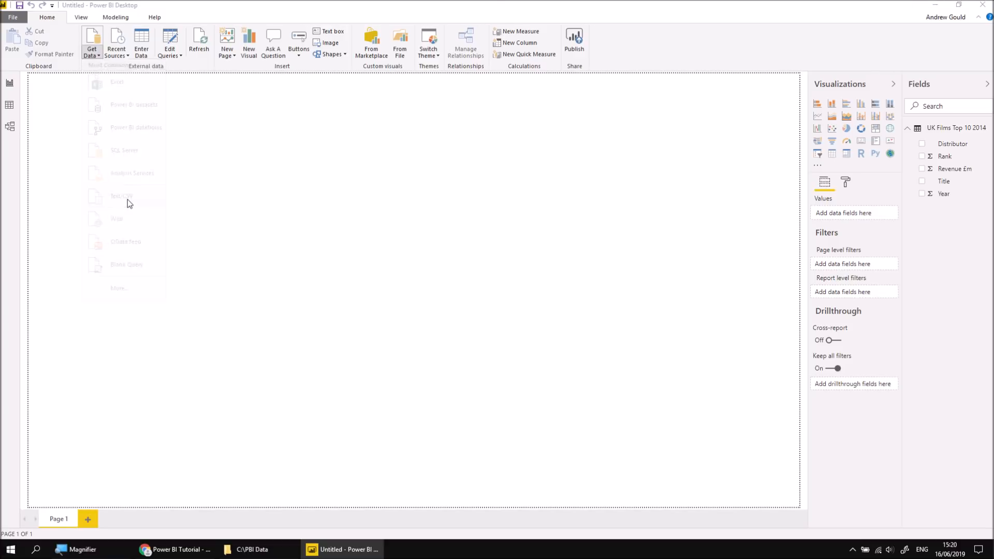
left_click(151, 83)
double_click(151, 82)
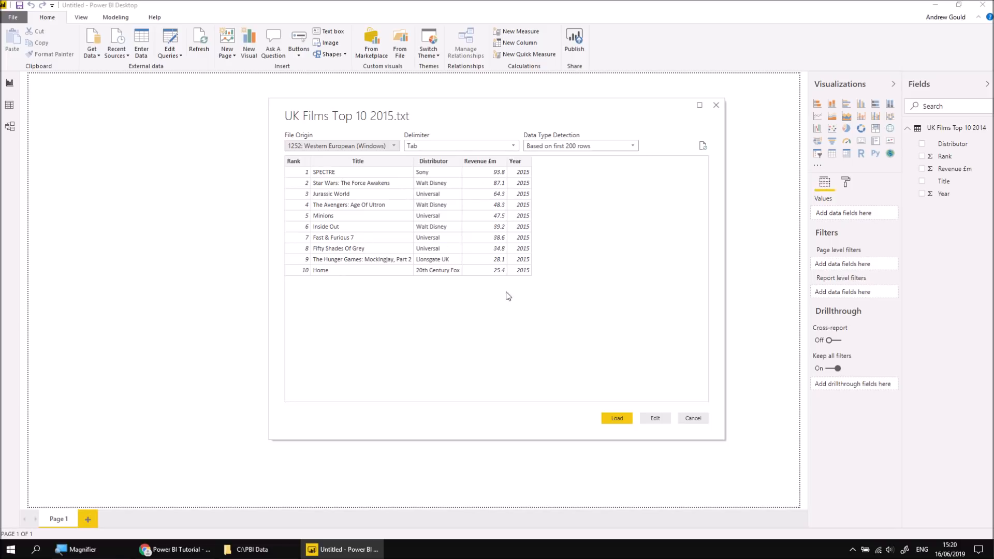
left_click(617, 417)
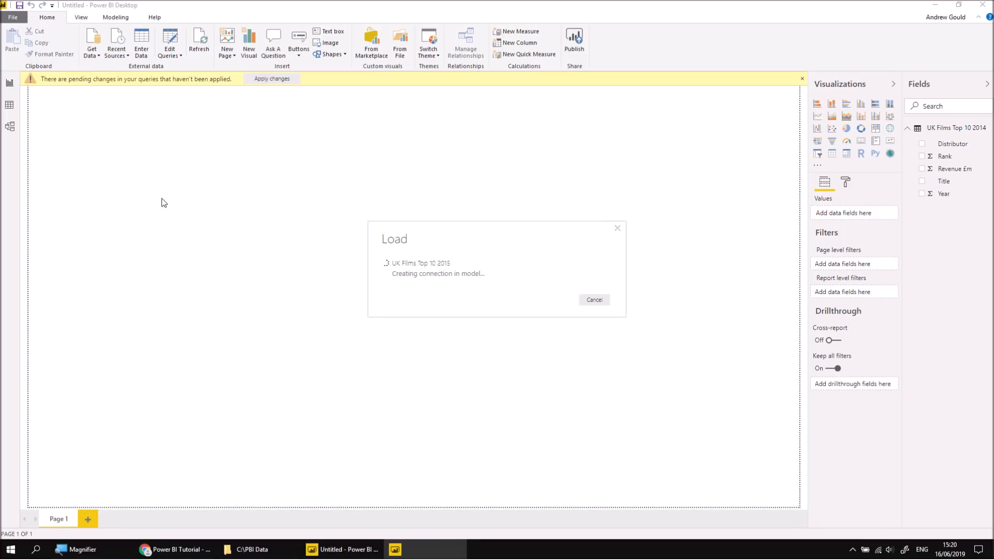
- Load UK Films Top 10 2016.txt as a third Text/CSV table from the same folder
left_click(96, 54)
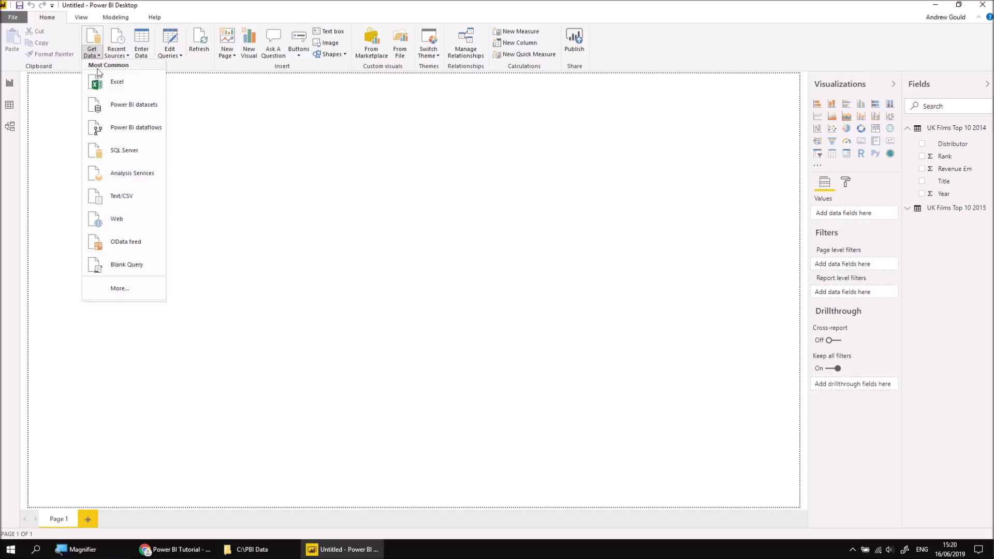
left_click(122, 199)
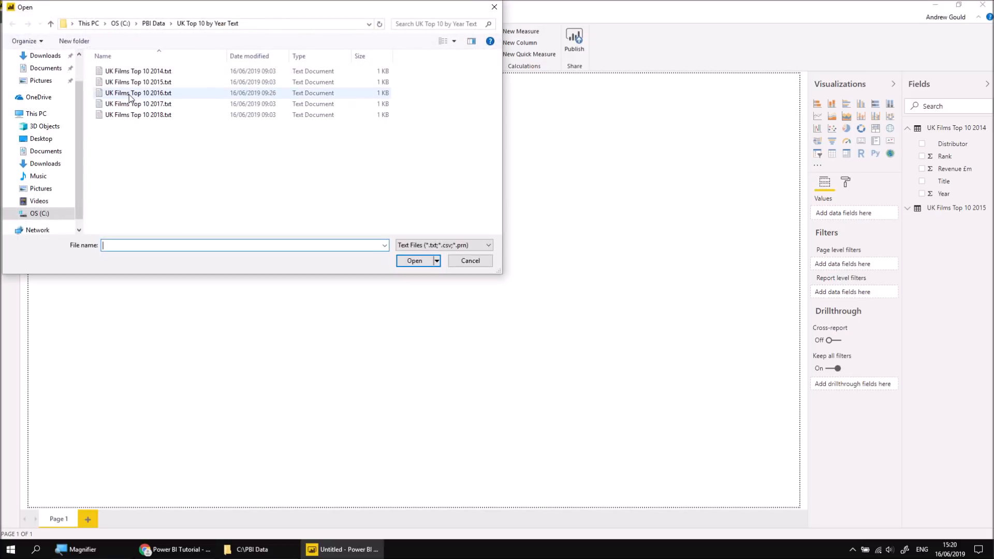
double_click(134, 93)
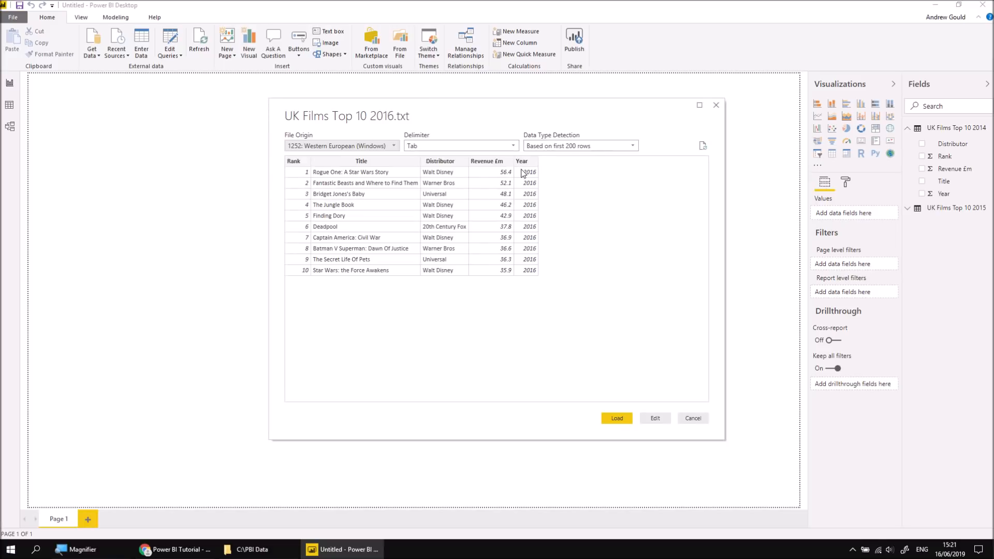
left_click(616, 419)
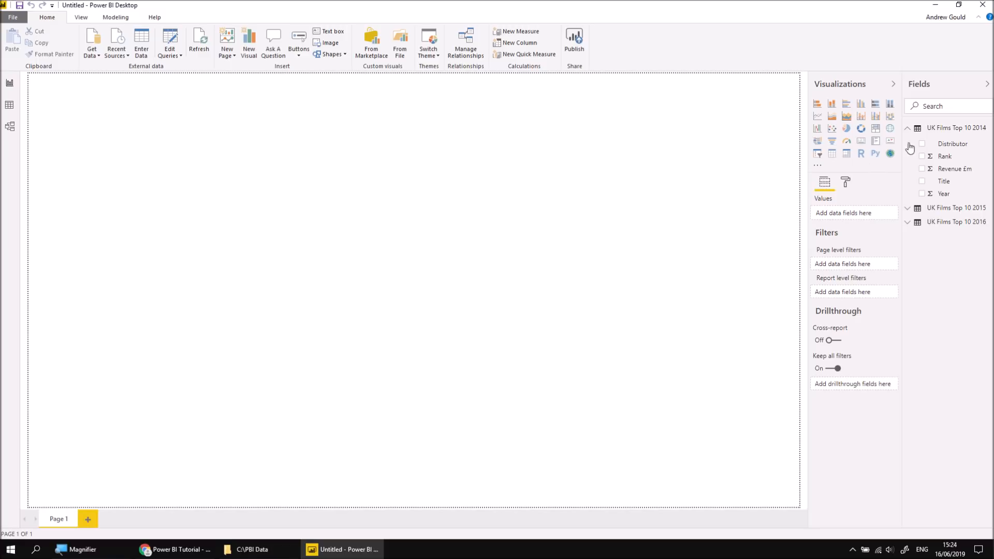
- Show the three film tables in Model view and open their queries in the Power Query Editor
mouse_move(966, 133)
left_click(10, 126)
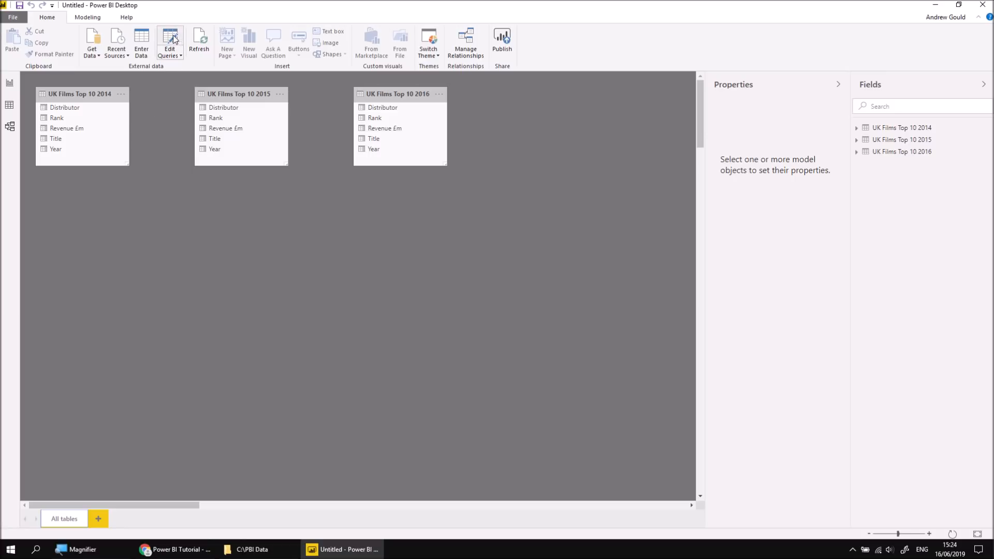
left_click(177, 56)
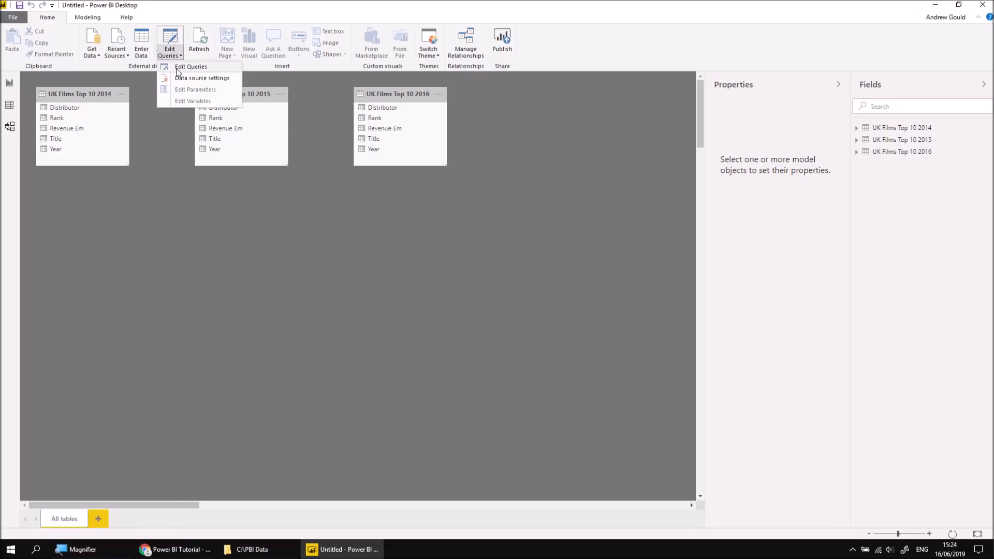
left_click(189, 66)
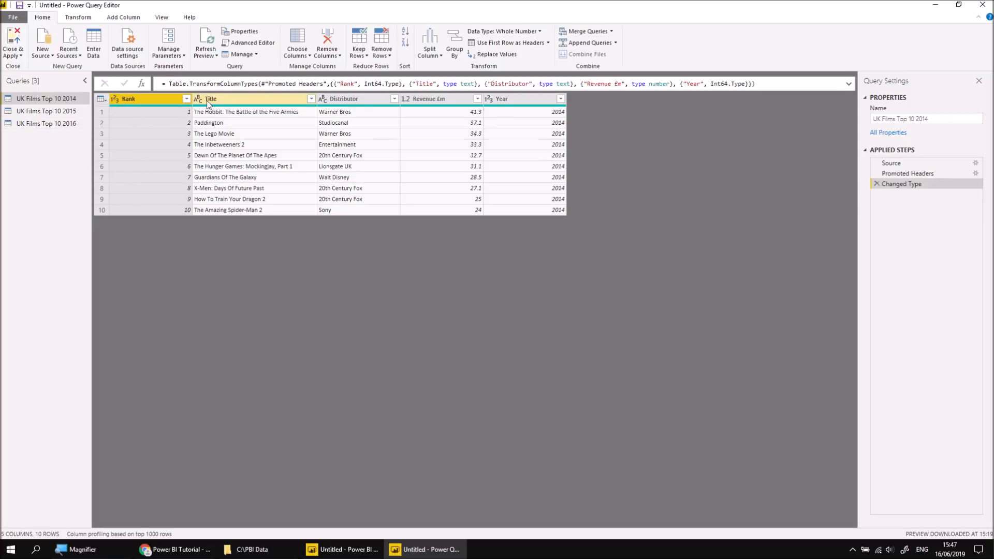
- Examine the columns of the 2015 and 2016 film queries, including the data type of Revenue £m
left_click(45, 112)
left_click(44, 125)
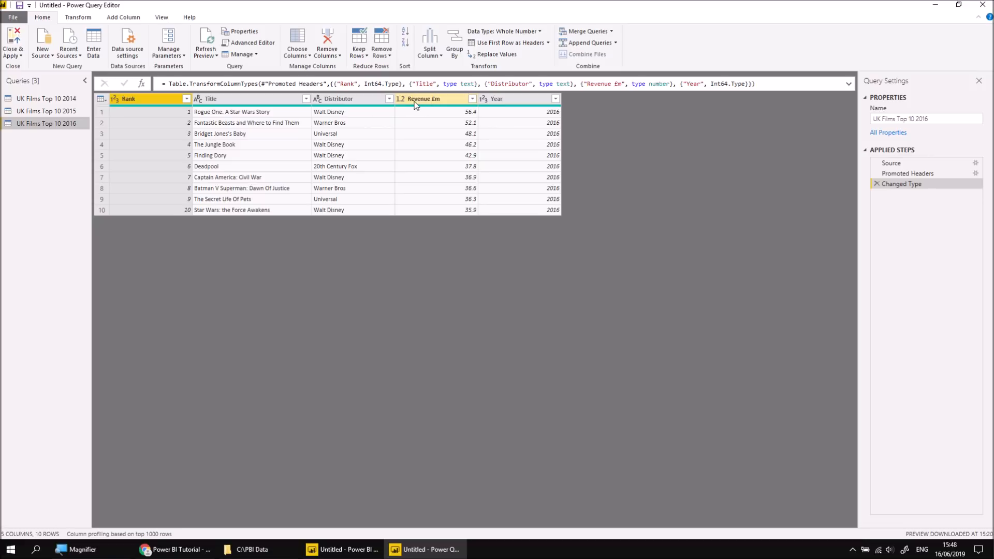
left_click(402, 102)
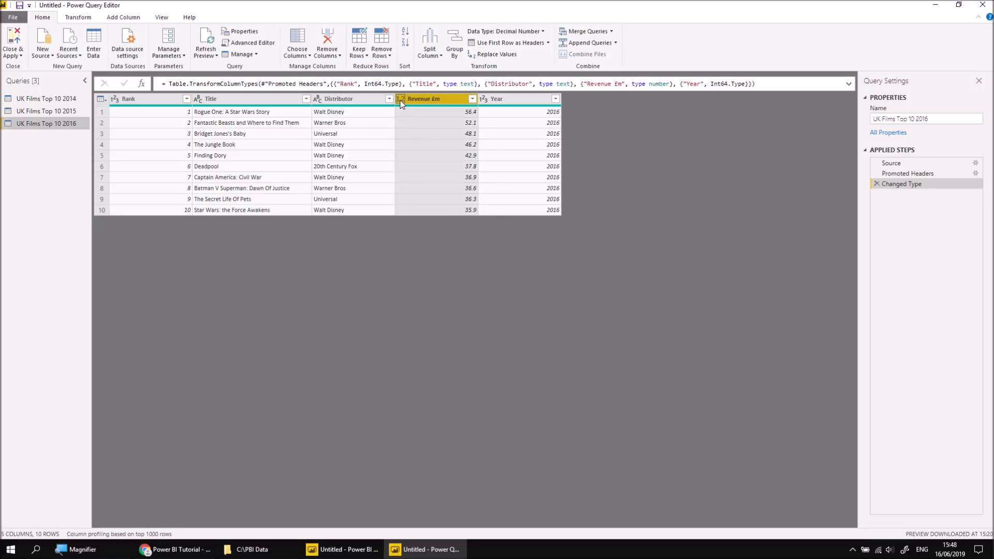
- Append the UK Films Top 10 2014, 2015 and 2016 queries as a new query, using the three or more tables option
left_click(48, 99)
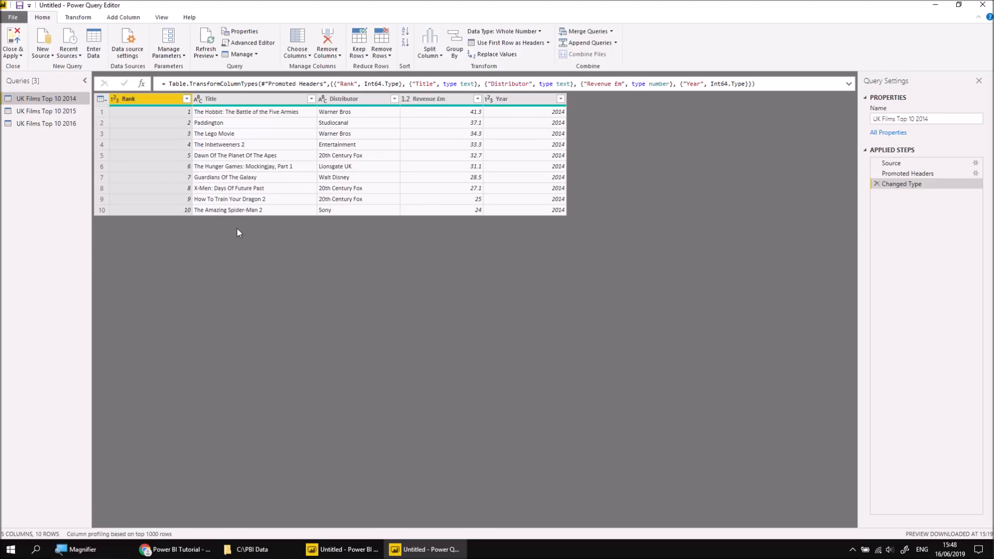
left_click(616, 43)
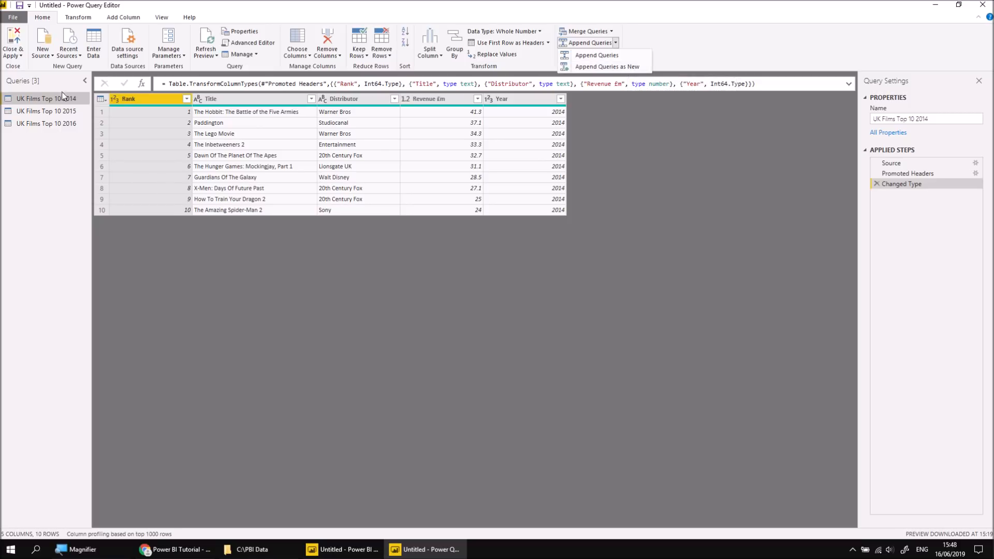
left_click(620, 67)
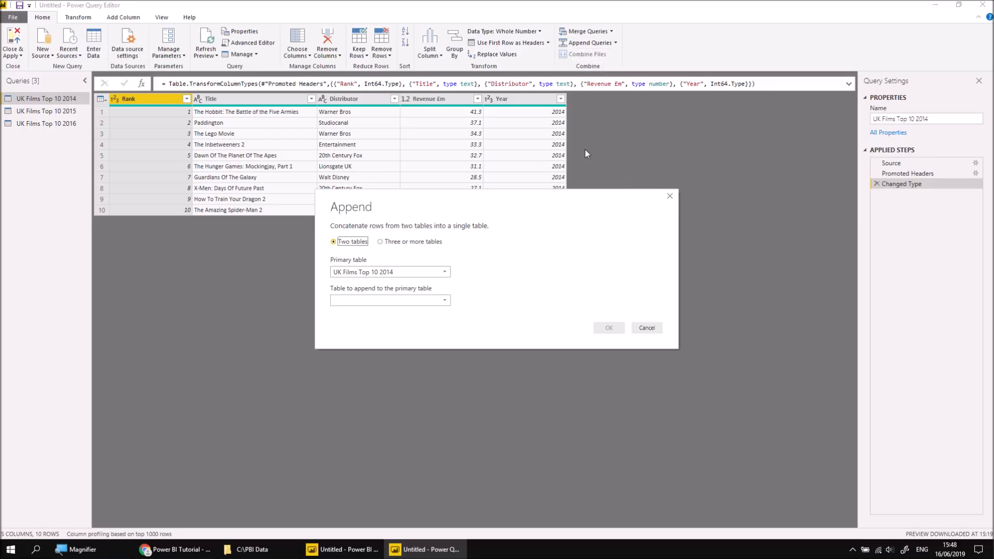
left_click(382, 242)
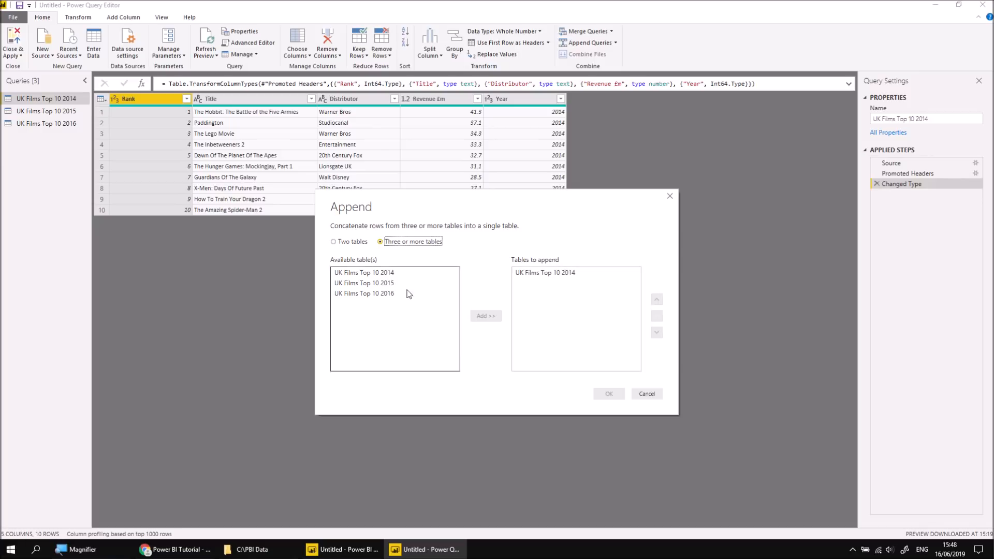
double_click(380, 283)
double_click(375, 294)
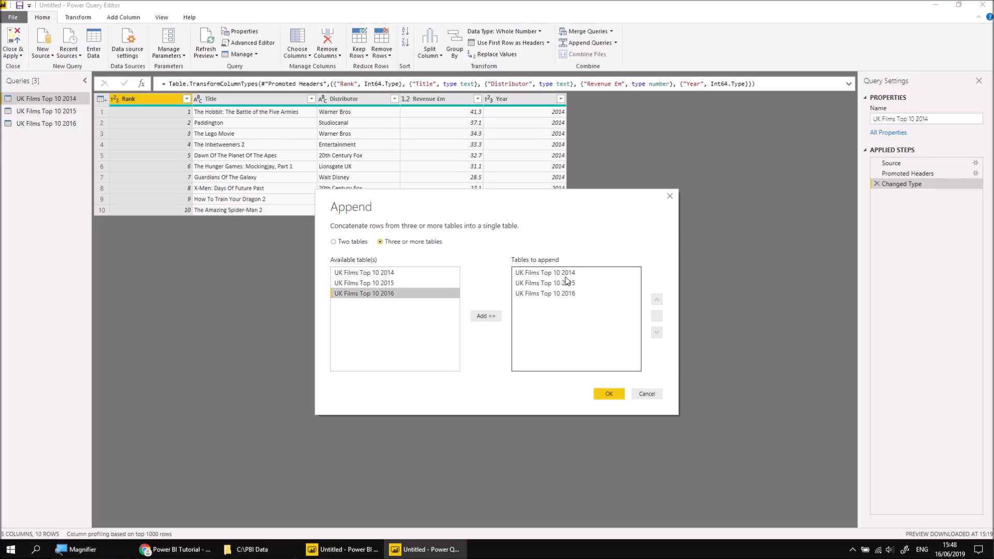
left_click(610, 395)
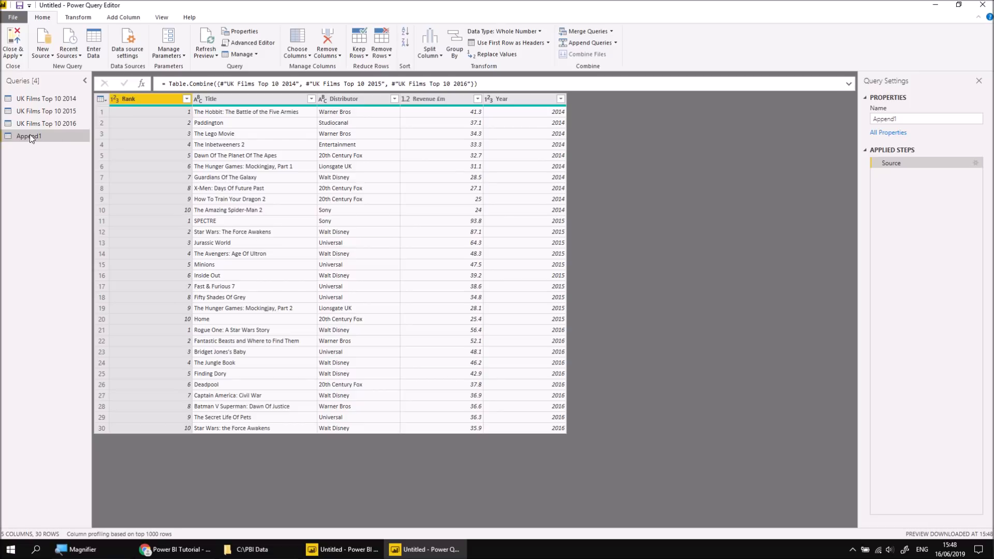
- Rename the appended query as Top 10 UK
double_click(881, 119)
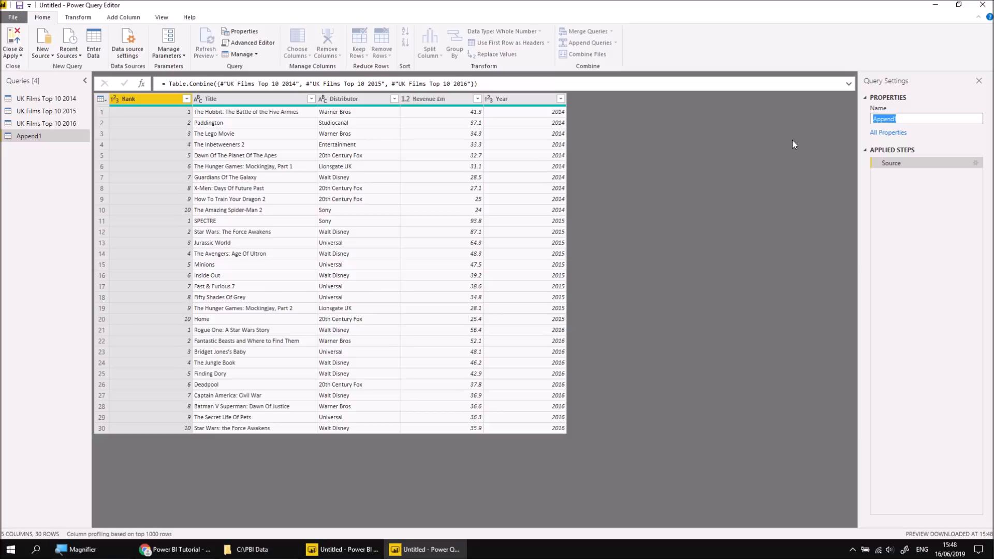
type("Top 10 UK")
key("Return")
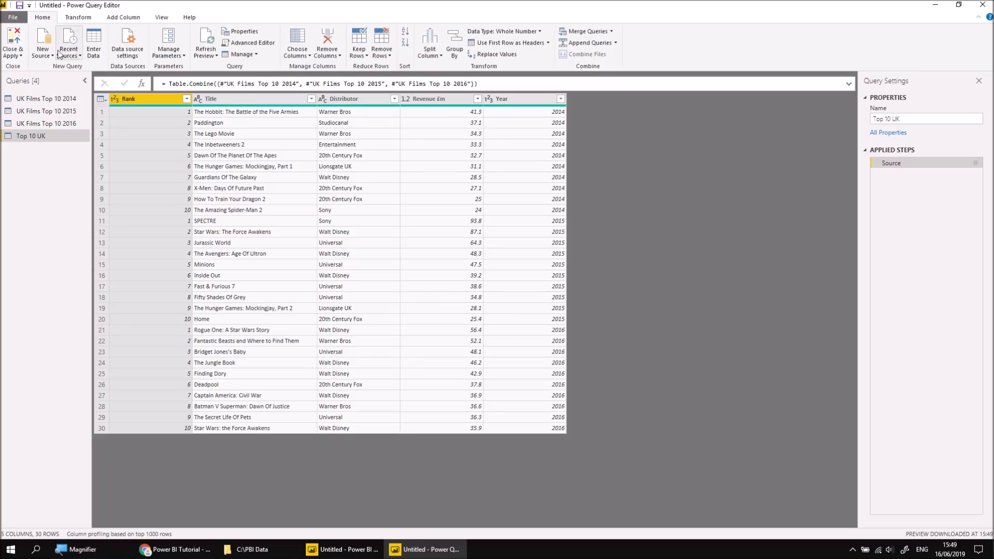
- Close and apply the query changes, and place the Top 10 UK table below the UK Films Top 10 2015 table in the model diagram
left_click(13, 37)
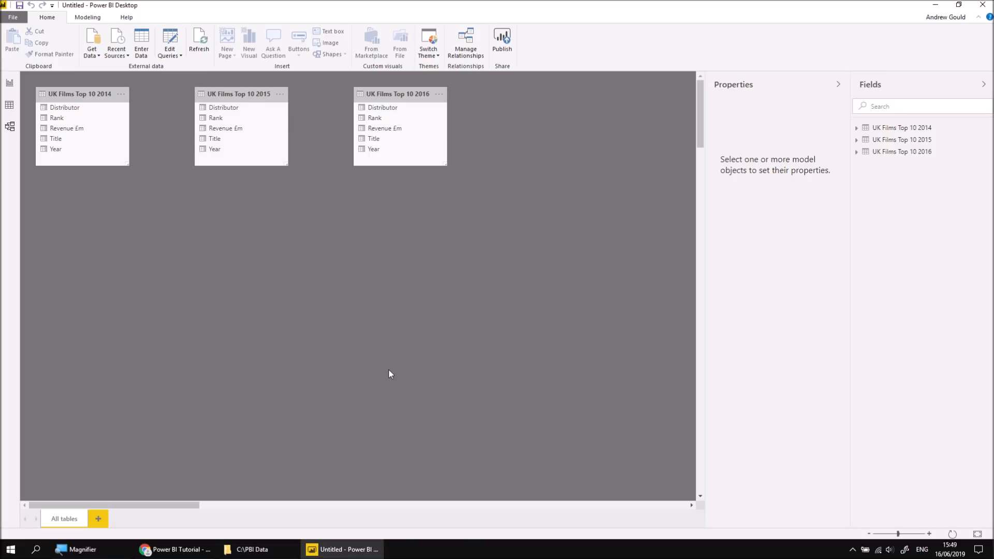
left_click_drag(558, 92, 244, 215)
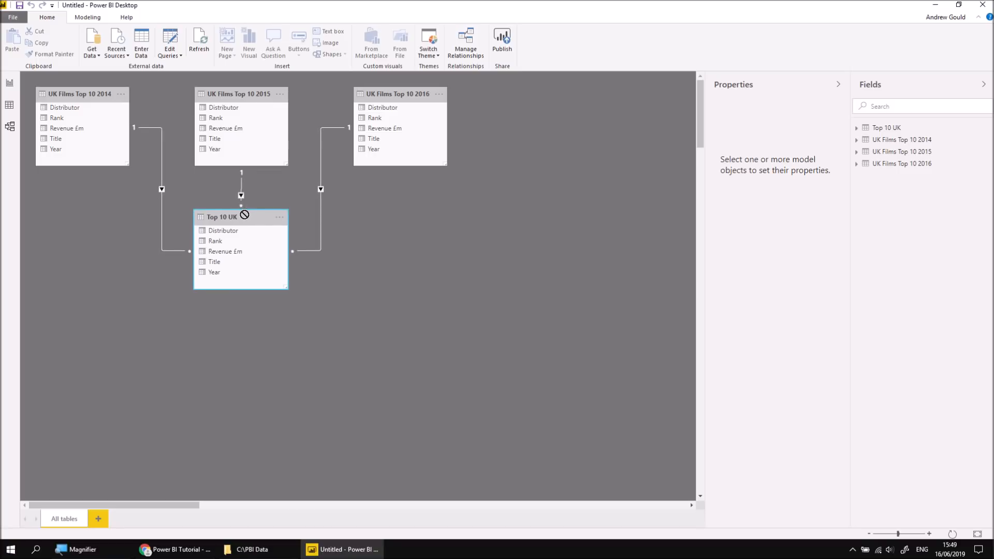
- Open the query editor and disable loading of the UK Films Top 10 2014 query, accepting the possible data loss
left_click_drag(245, 215, 245, 215)
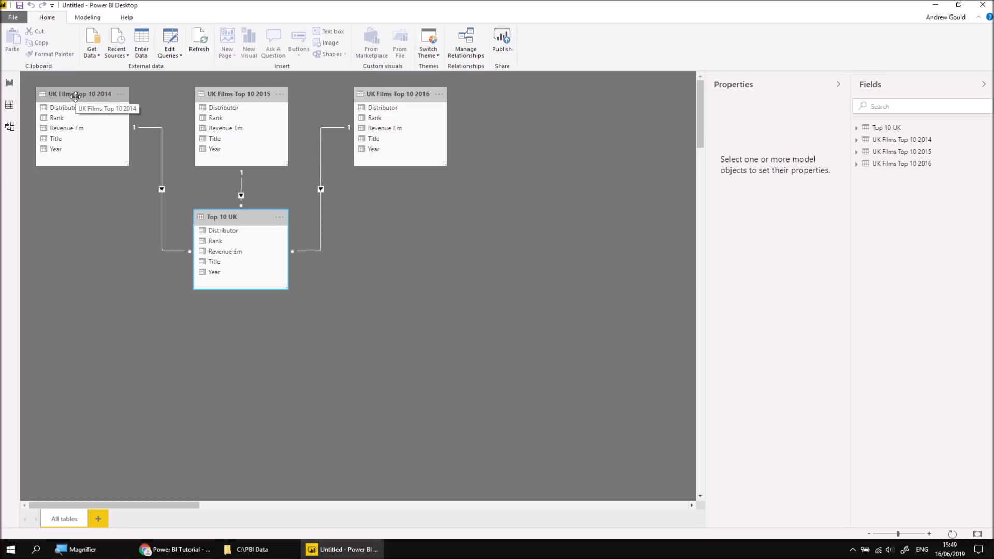
left_click(172, 38)
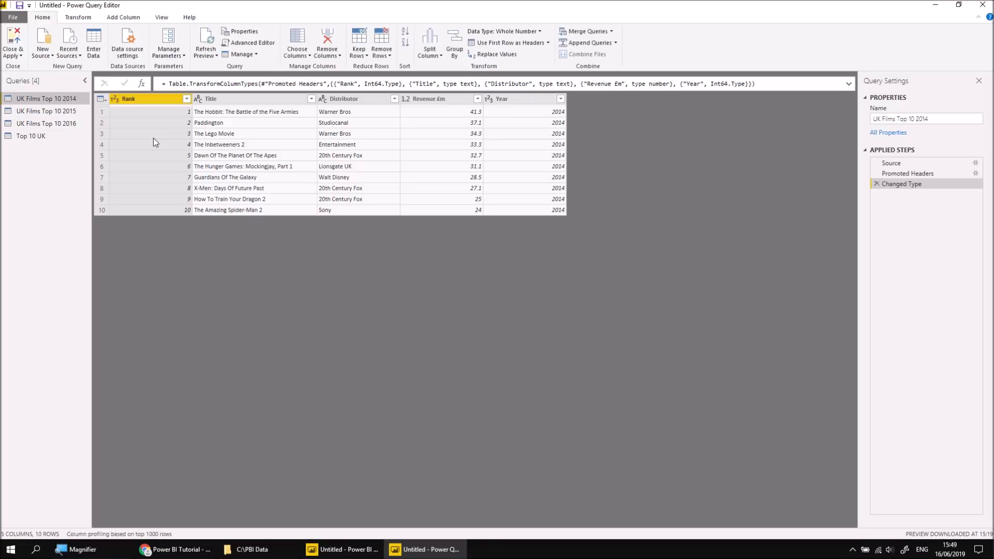
right_click(59, 98)
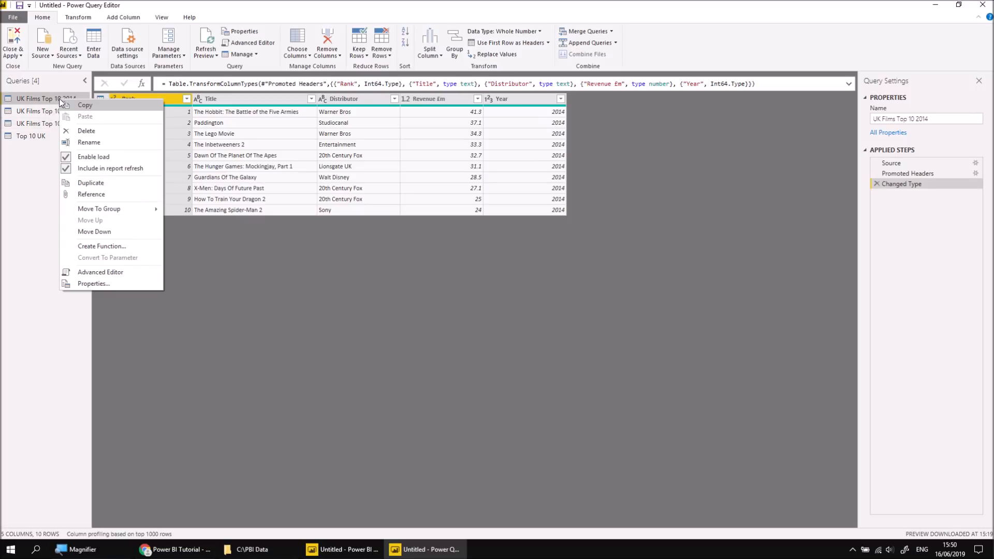
left_click(88, 157)
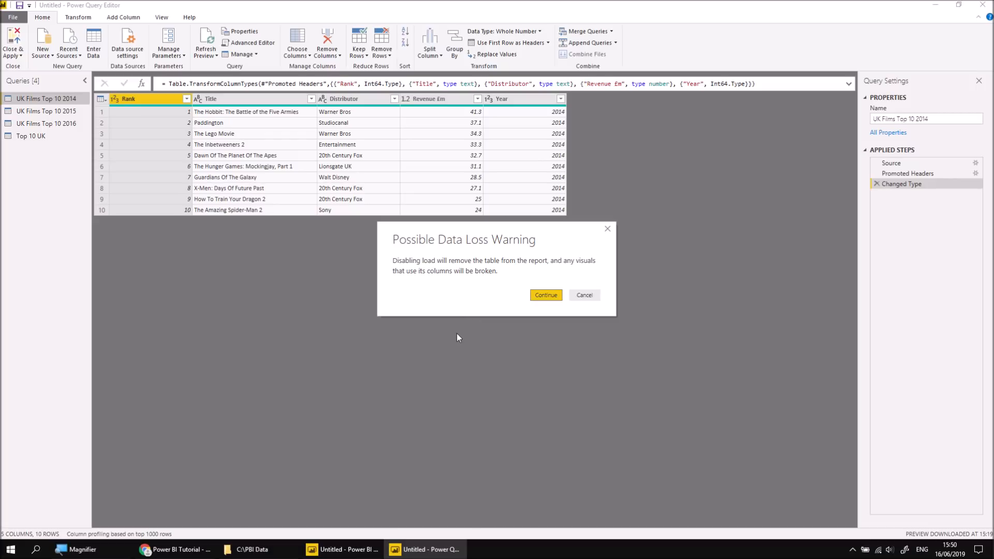
left_click(546, 295)
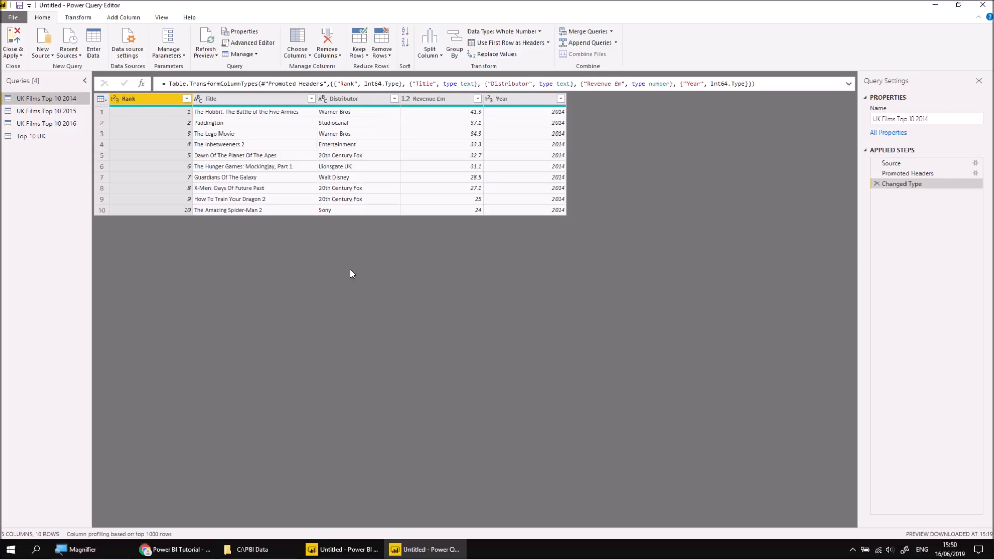
- Disable loading of the UK Films Top 10 2015 and UK Films Top 10 2016 queries, accepting the possible data loss
left_click(45, 110)
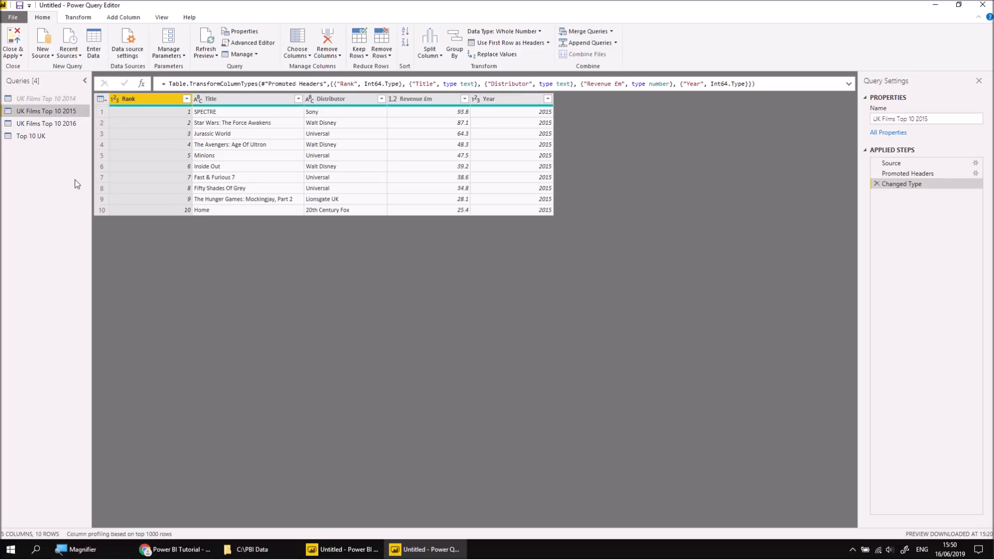
right_click(63, 113)
left_click(104, 170)
left_click(537, 295)
left_click(51, 124)
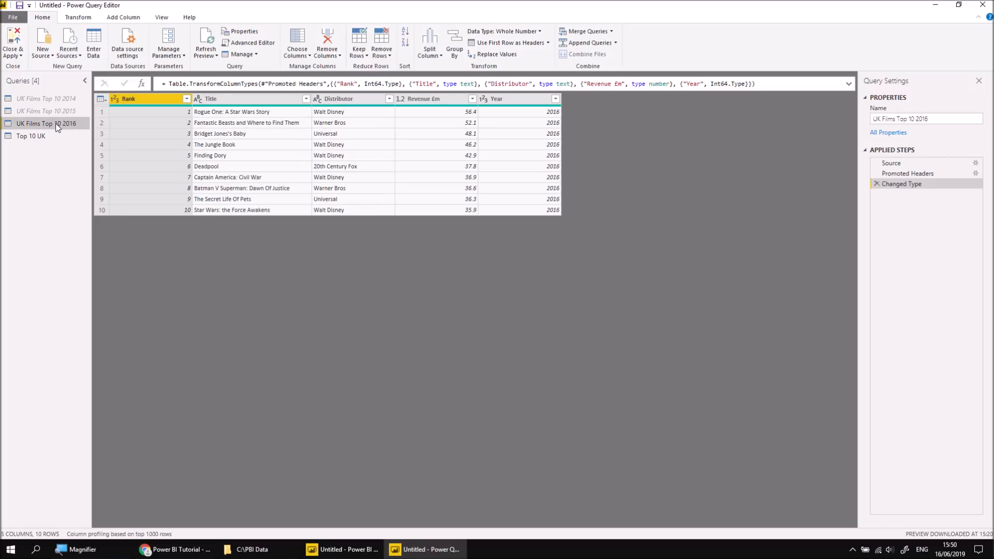
right_click(56, 124)
left_click(89, 182)
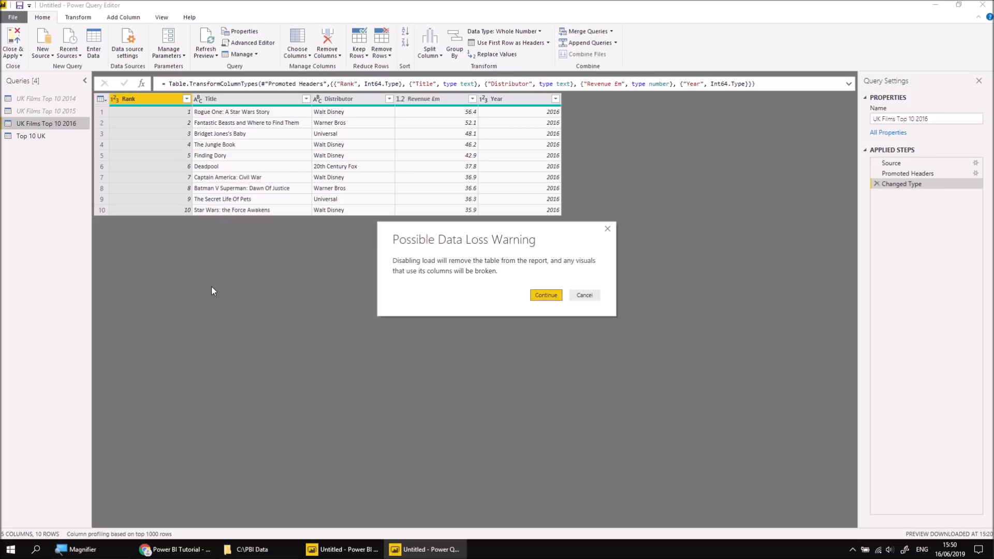
left_click(546, 295)
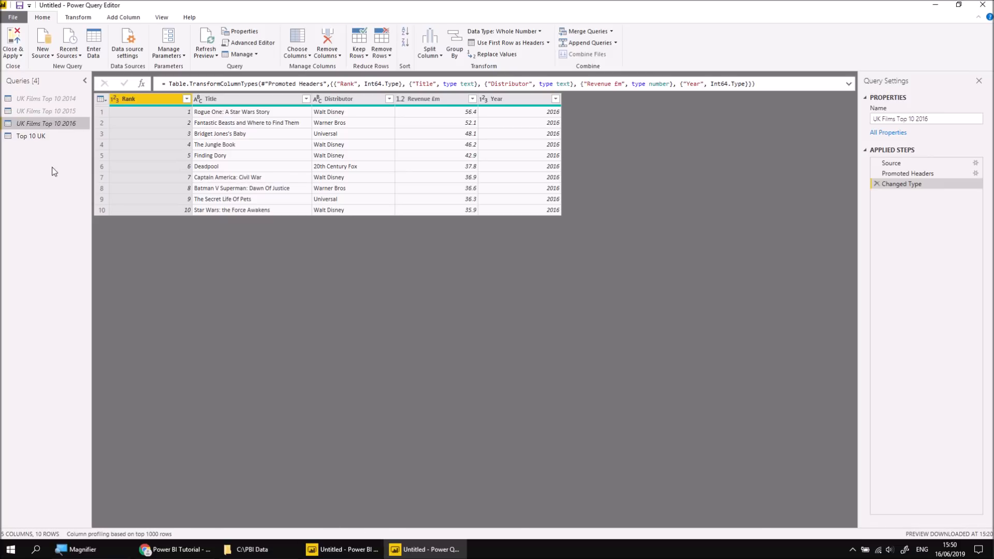
- View the query dependencies diagram and trace the sources that feed the Top 10 UK query
left_click(48, 136)
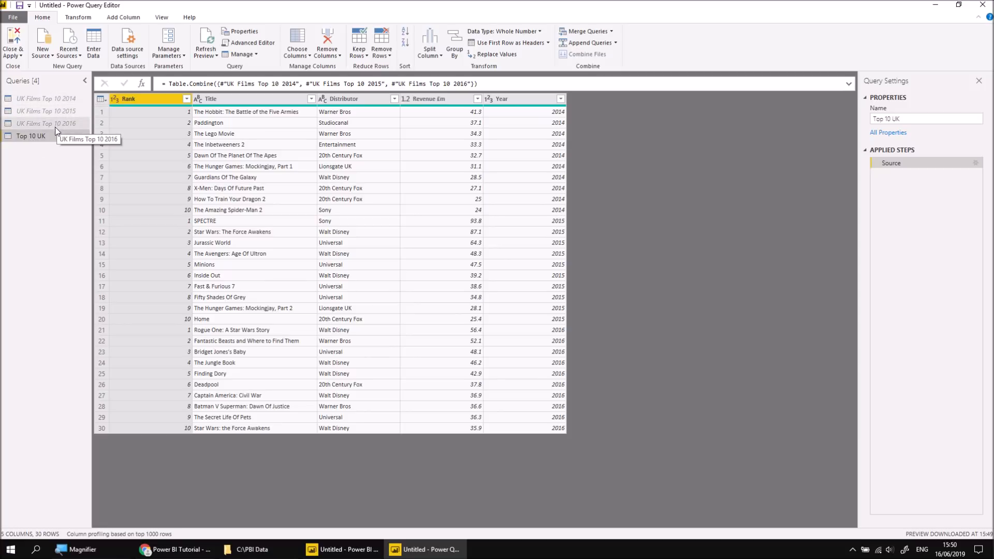
left_click(163, 17)
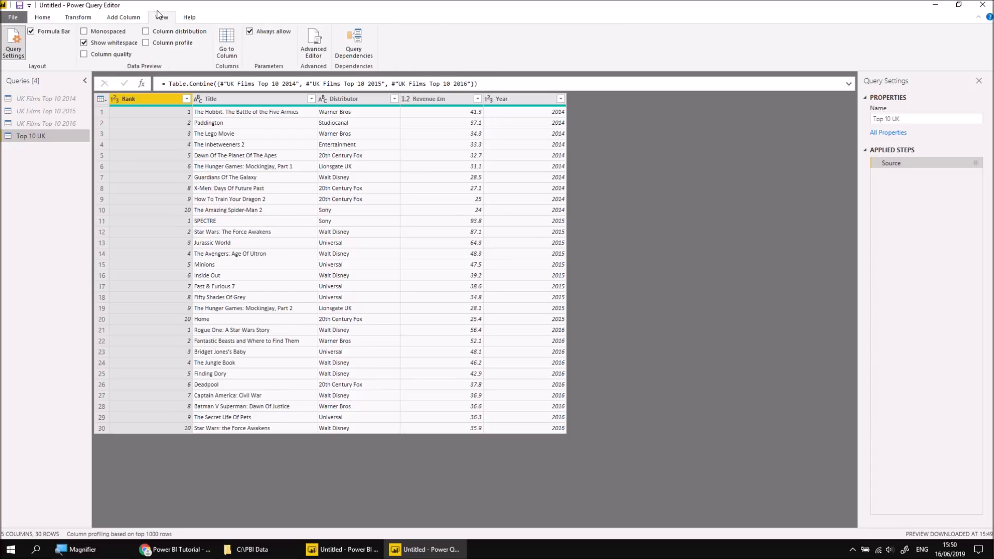
left_click(358, 45)
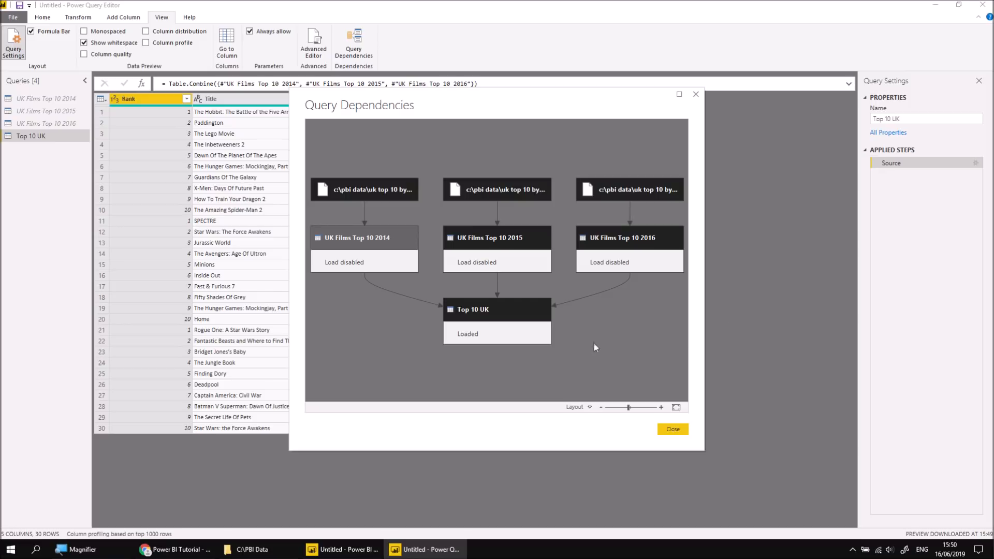
left_click(480, 311)
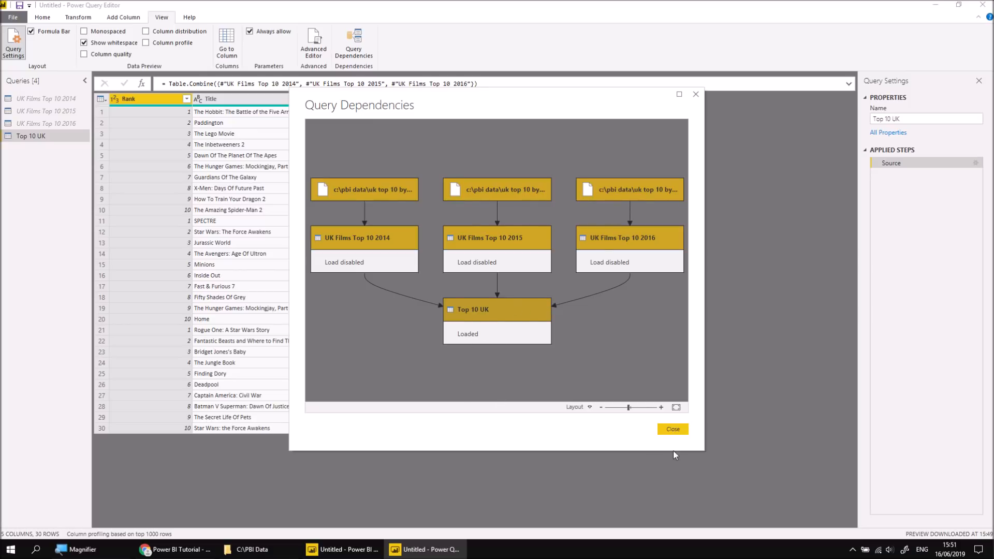
left_click(673, 429)
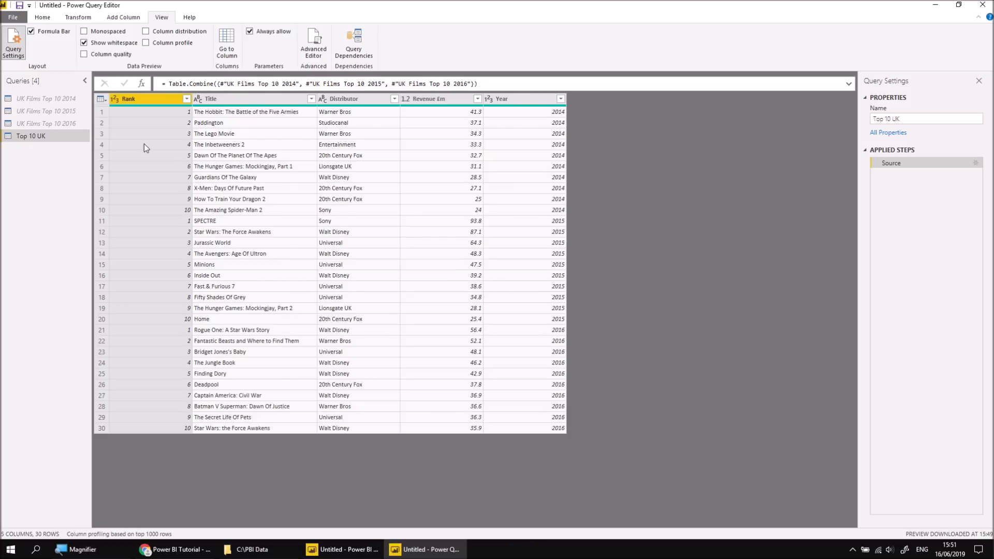
- Close and apply the query changes, and switch from the model diagram to the report view
left_click(43, 17)
left_click(14, 44)
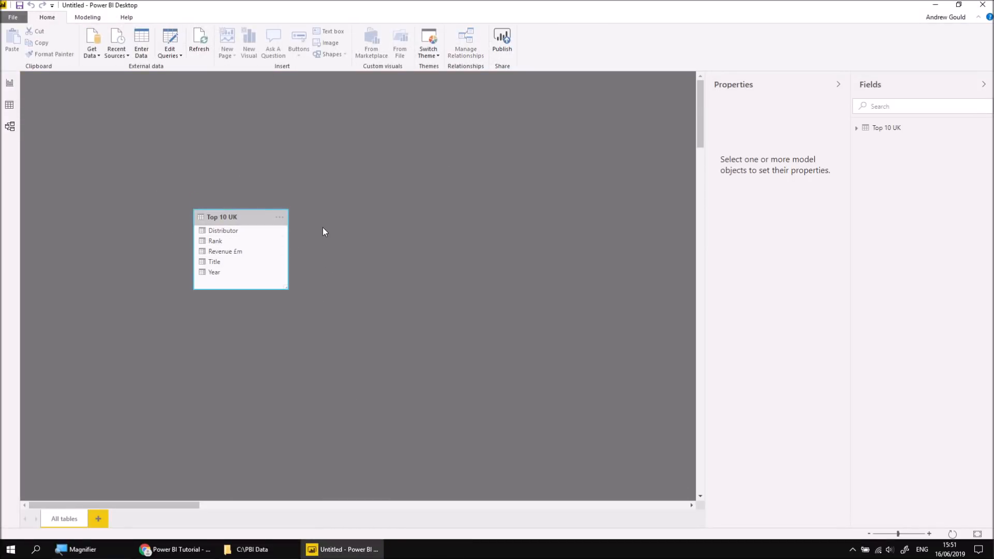
left_click(9, 82)
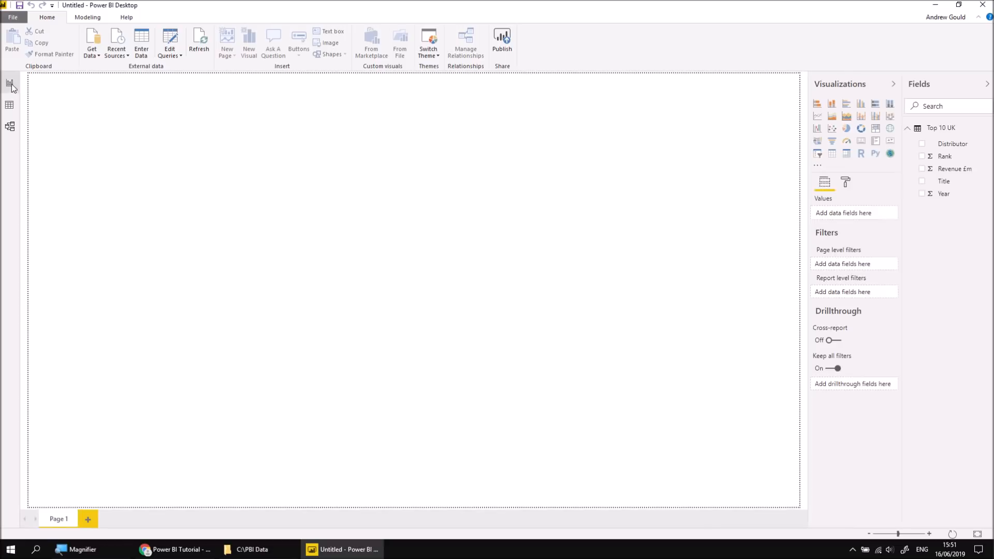
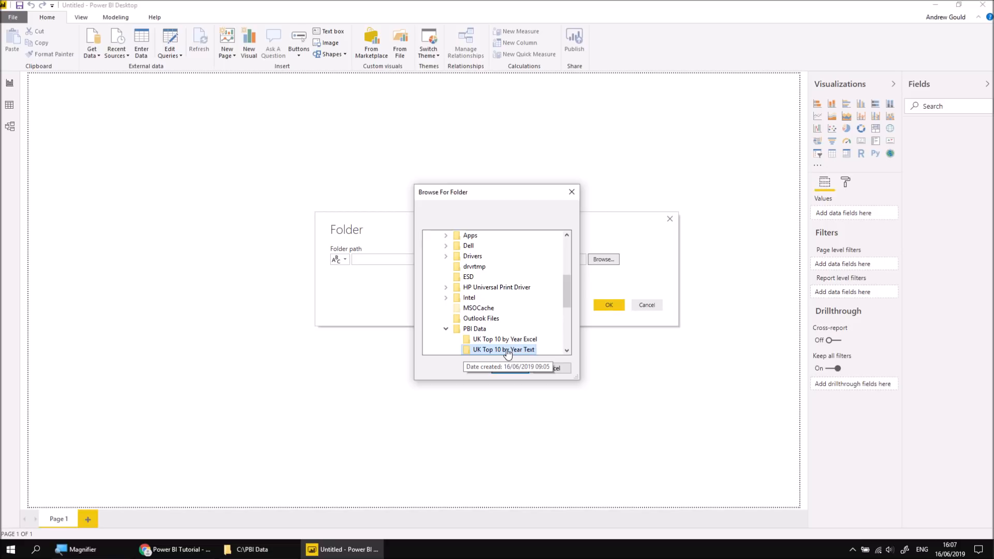
- Connect to the folder C:\PBI Data\UK Top 10 by Year Text, and combine and load its files with First file as the example
left_click(508, 371)
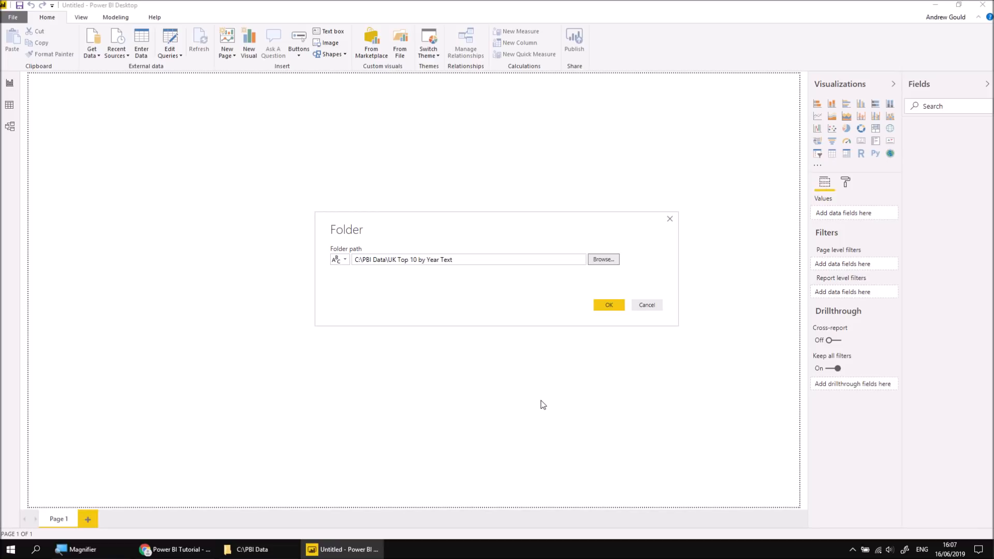
left_click(609, 306)
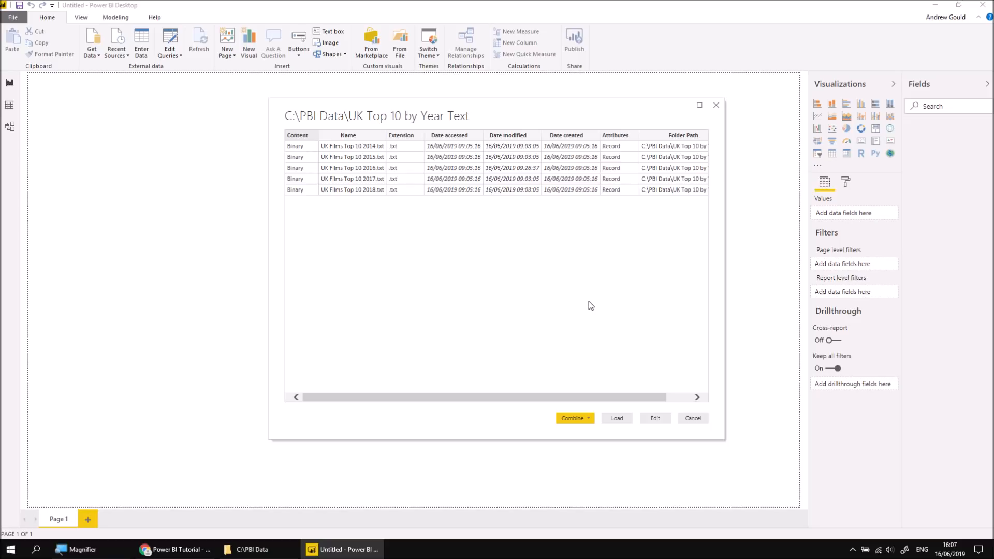
left_click(591, 424)
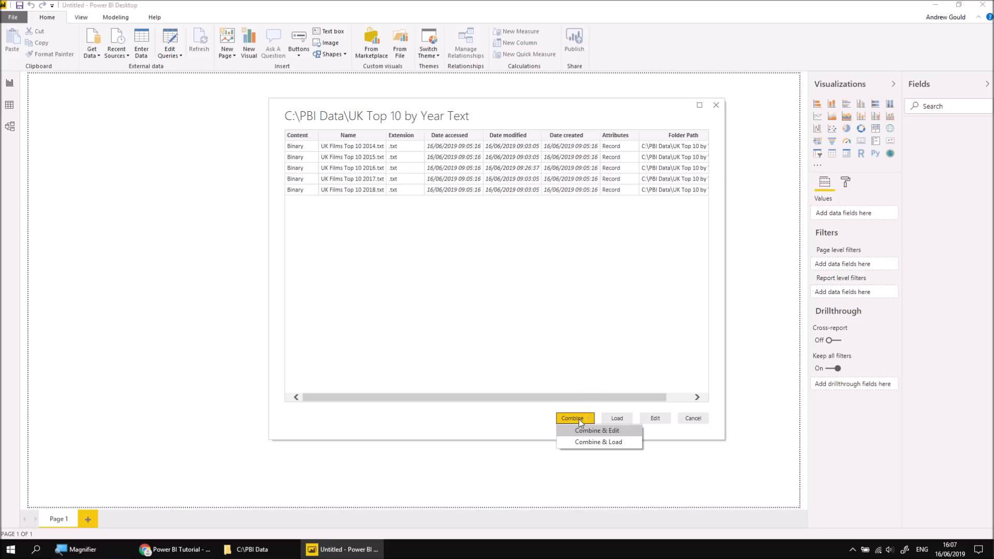
left_click(600, 443)
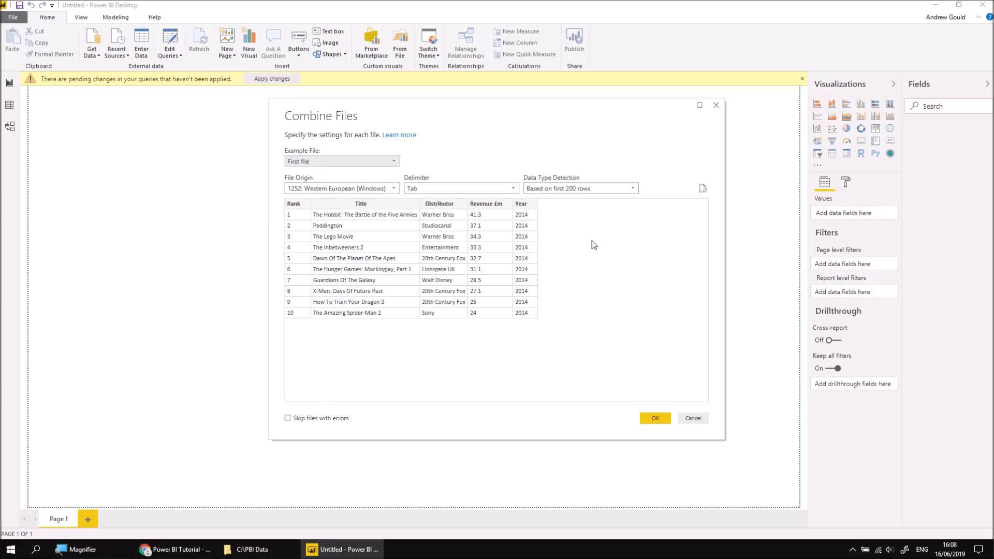
left_click(394, 162)
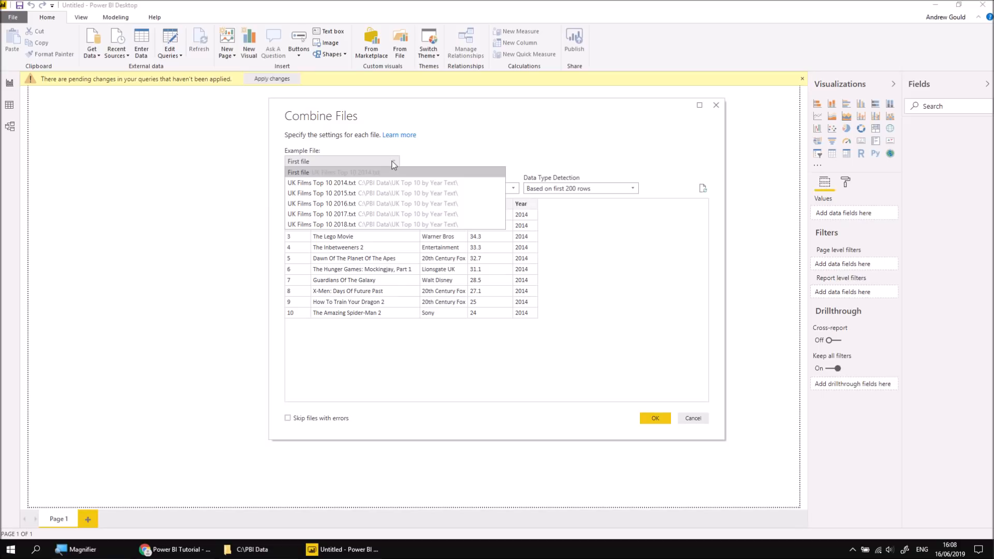
left_click(352, 160)
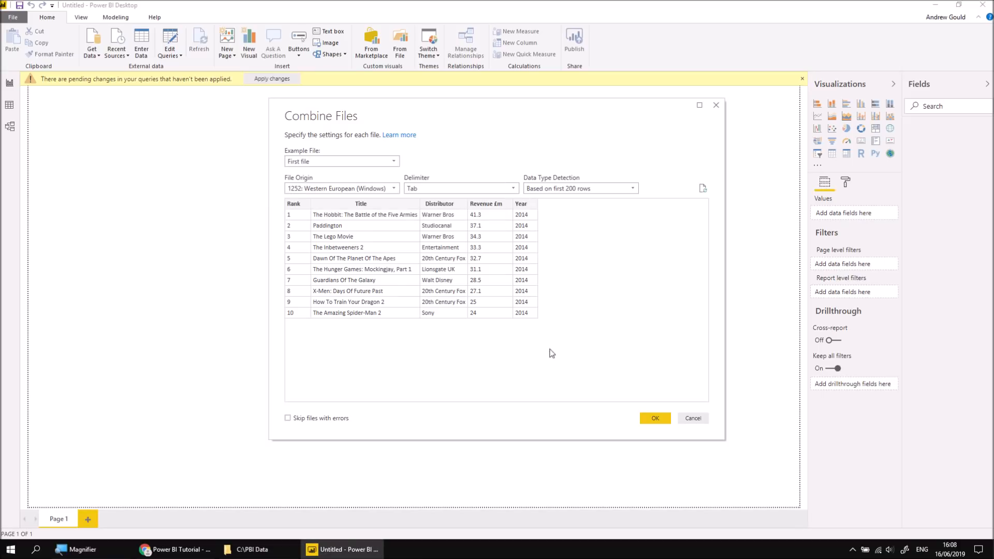
left_click(655, 420)
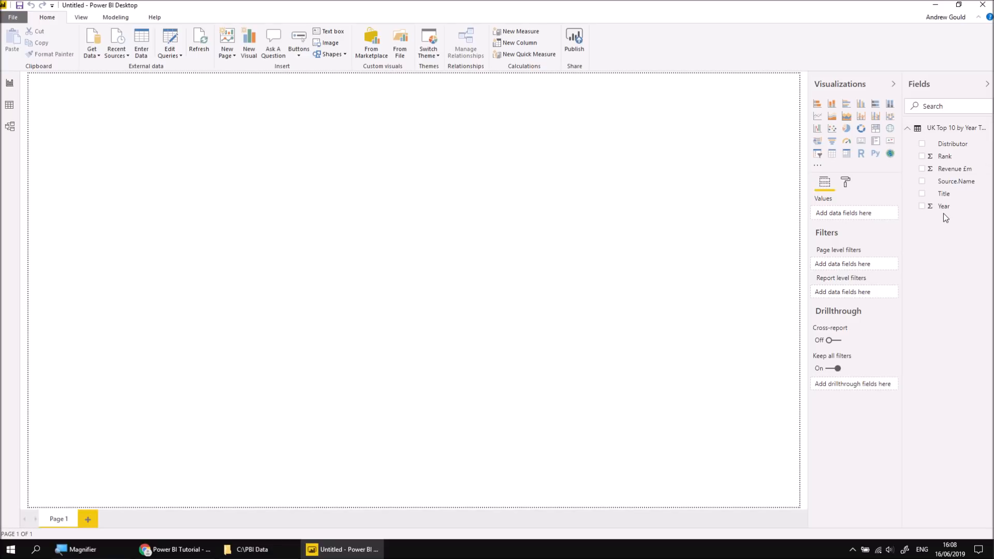
- Examine the rows of the combined UK Top 10 by Year Text table in the data view
left_click(9, 107)
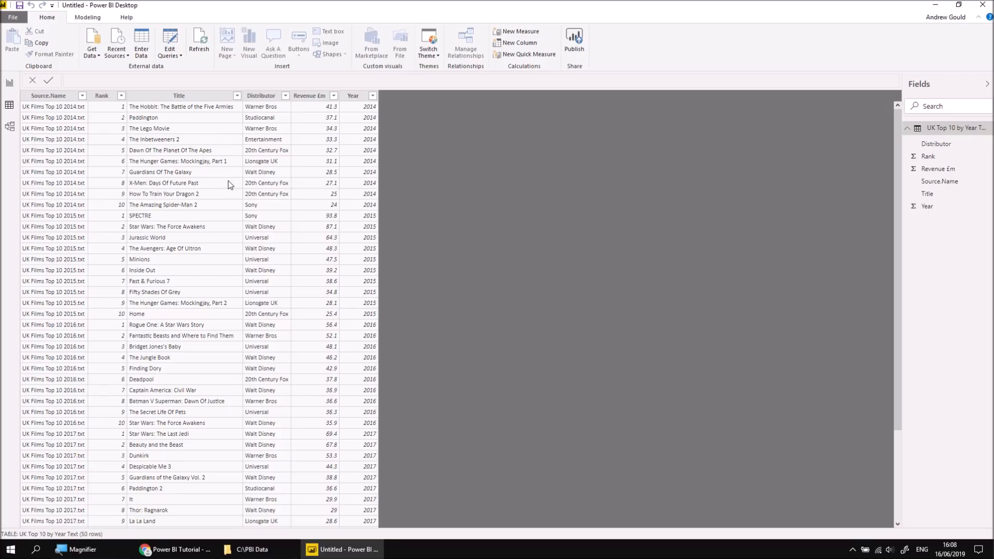
scroll(231, 186, "down", 4)
scroll(254, 250, "up", 4)
- Open the query editor and examine the generated Sample File, parameter, sample transform and Transform File function queries
left_click(173, 40)
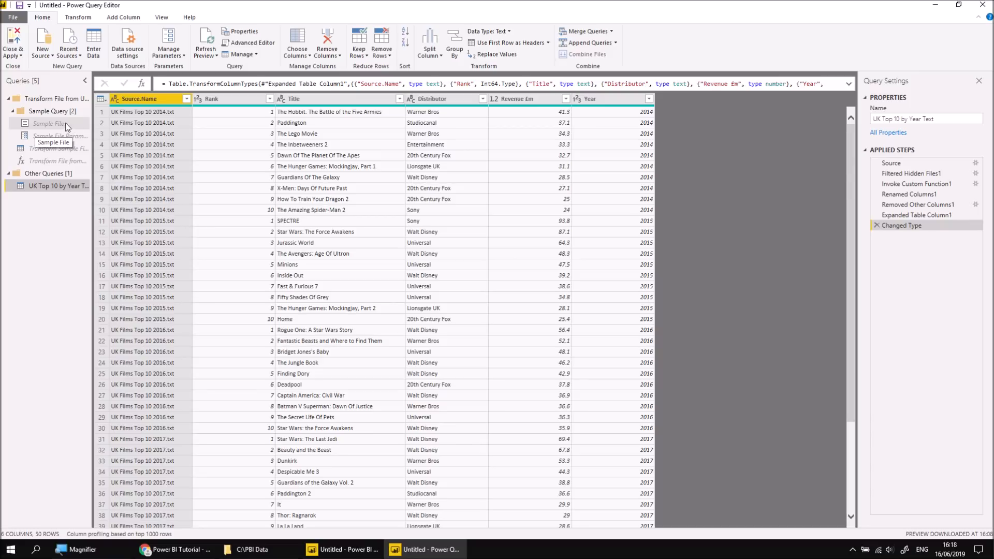
left_click(73, 126)
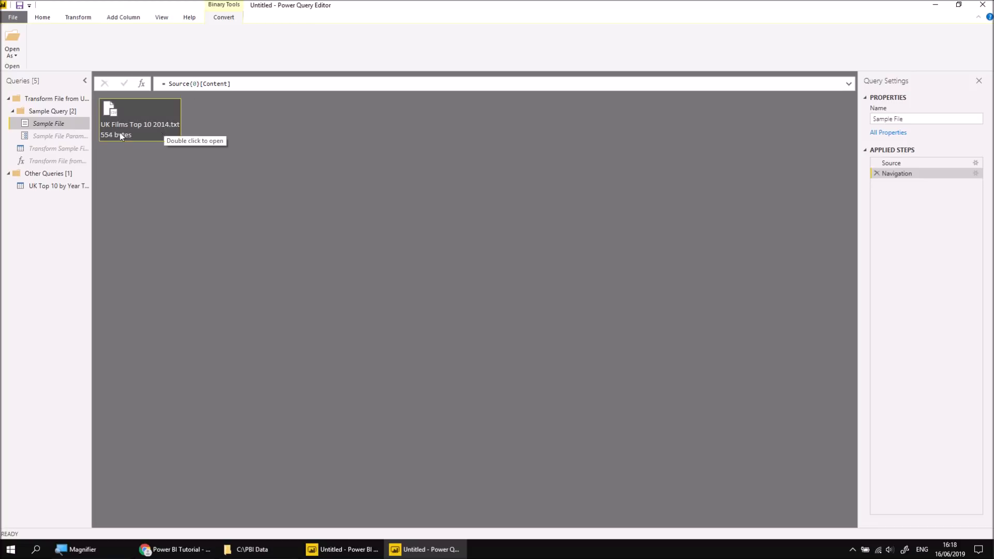
left_click(61, 140)
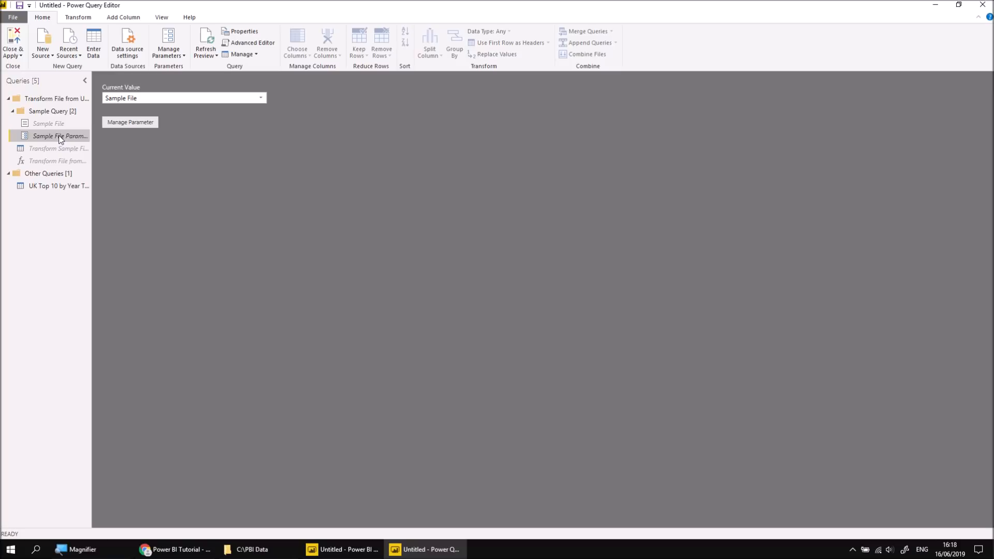
left_click(56, 150)
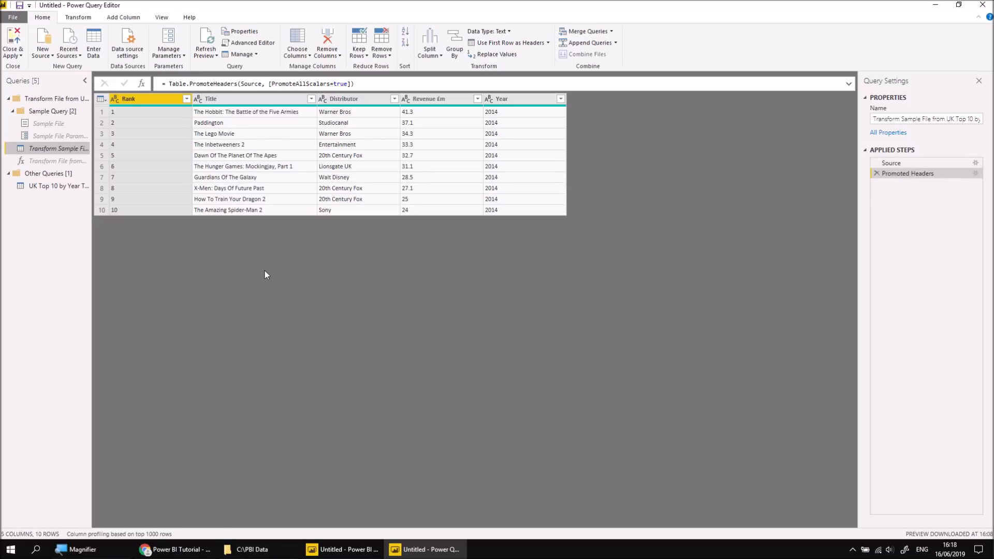
left_click(46, 162)
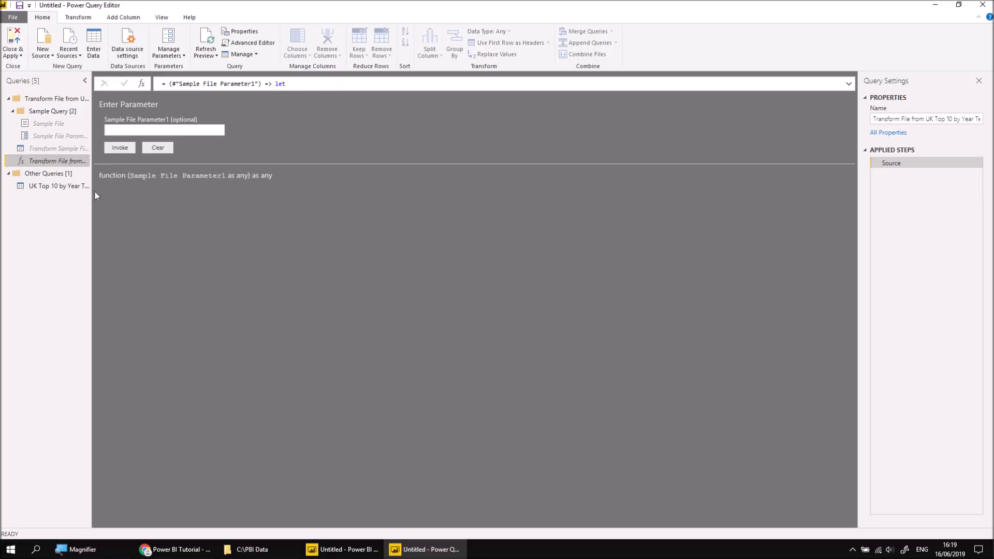
- Examine the UK Top 10 by Year Text query's applied steps Invoke Custom Function1, Removed Other Columns1, Expanded Table Column1 and Changed Type
left_click(44, 187)
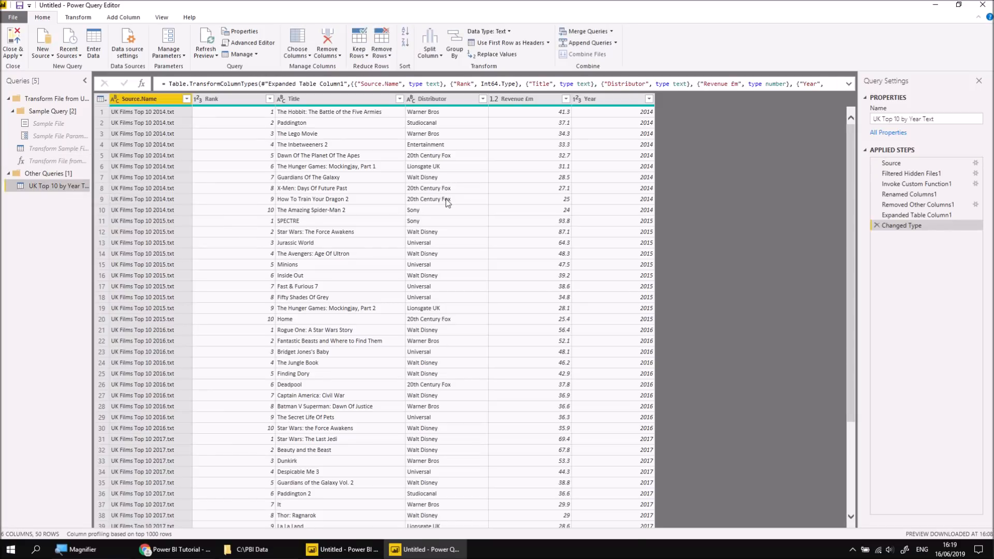
left_click(898, 185)
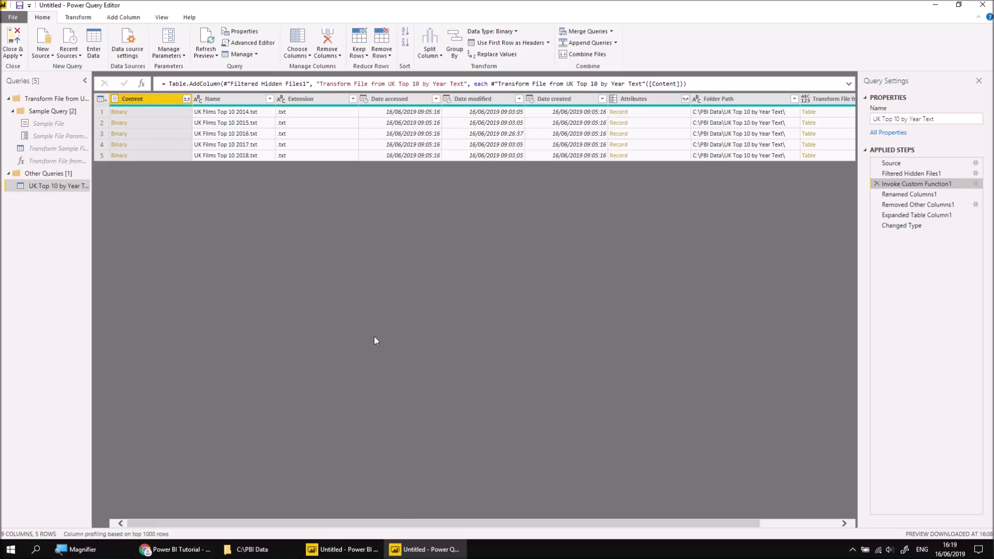
left_click(915, 205)
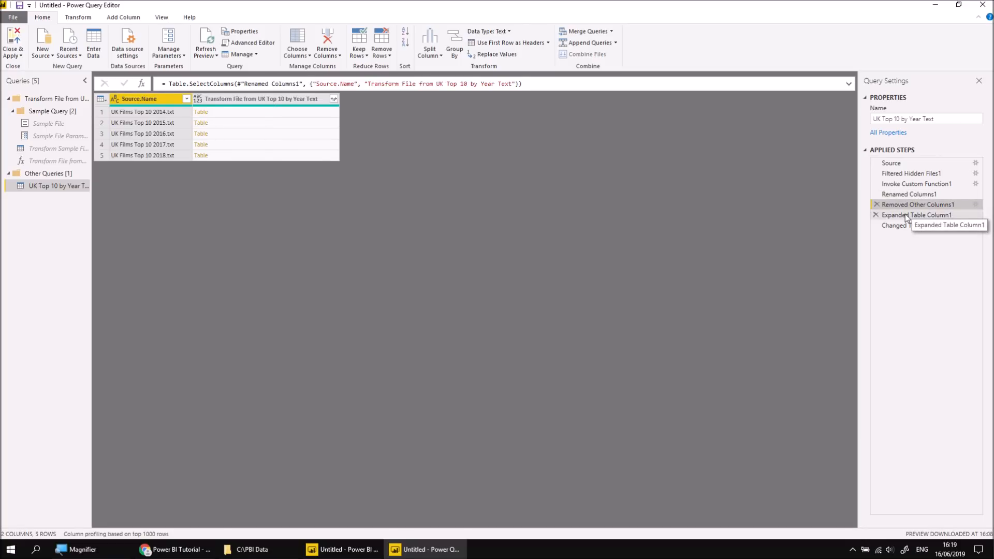
left_click(906, 215)
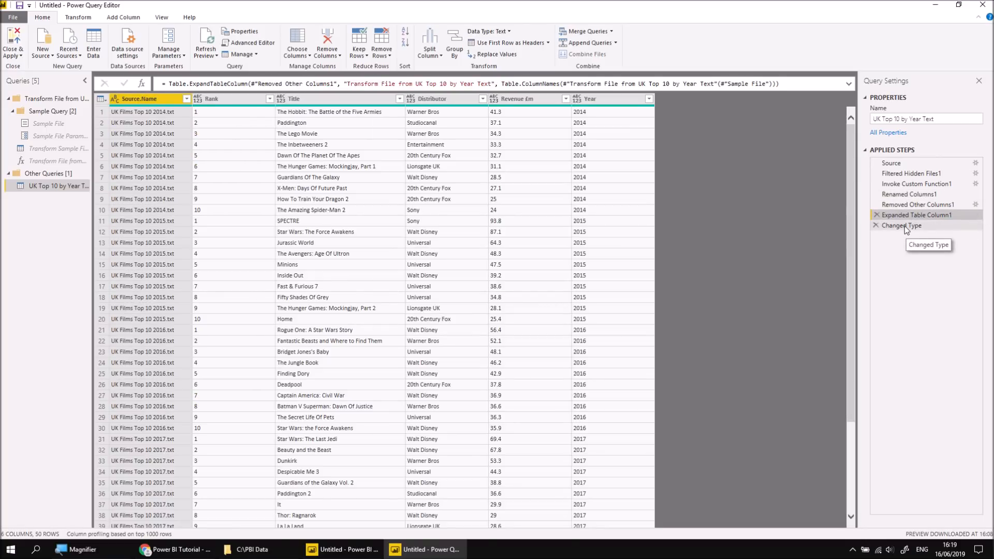
left_click(905, 226)
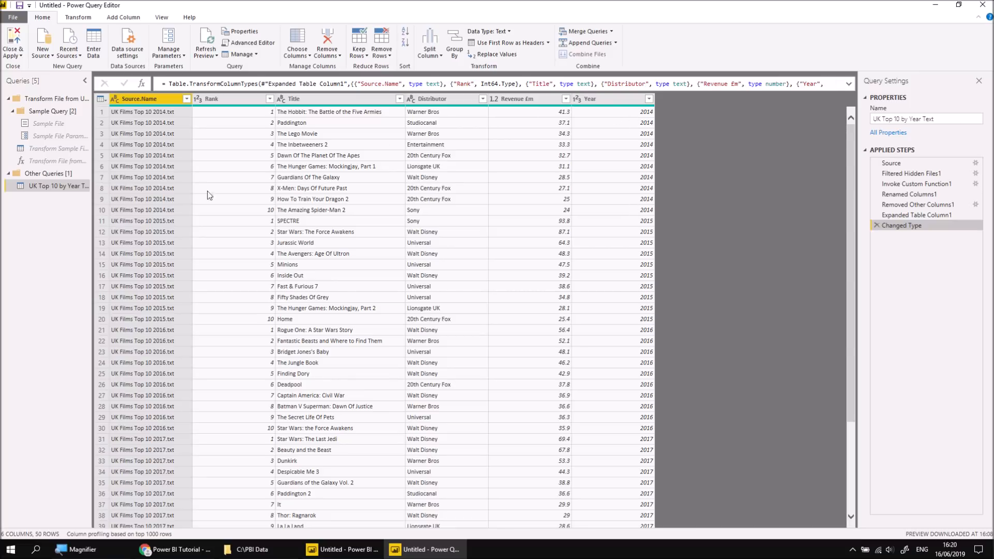
- Split the Source.Name column by delimiter, using a space at the right-most delimiter
right_click(159, 99)
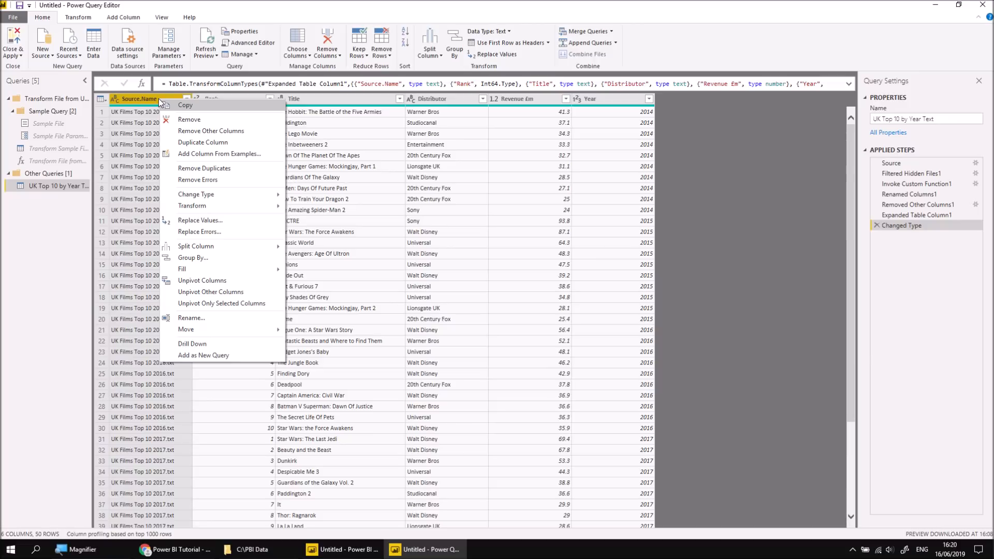
mouse_move(219, 251)
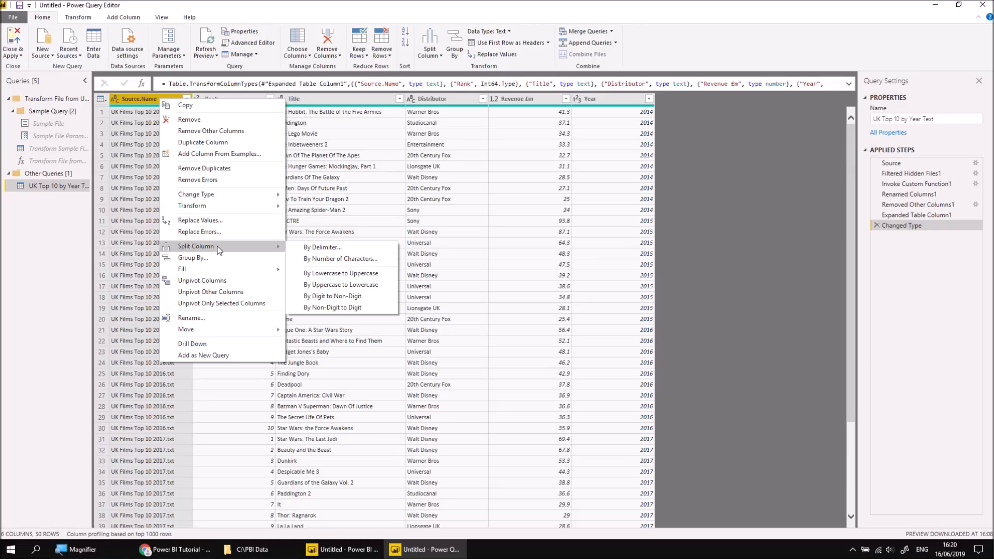
left_click(320, 247)
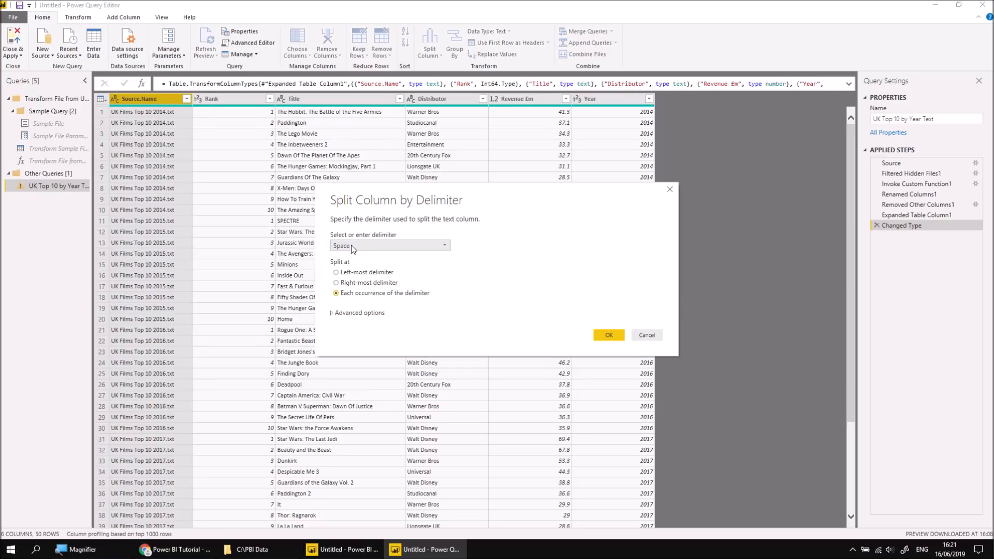
left_click(354, 247)
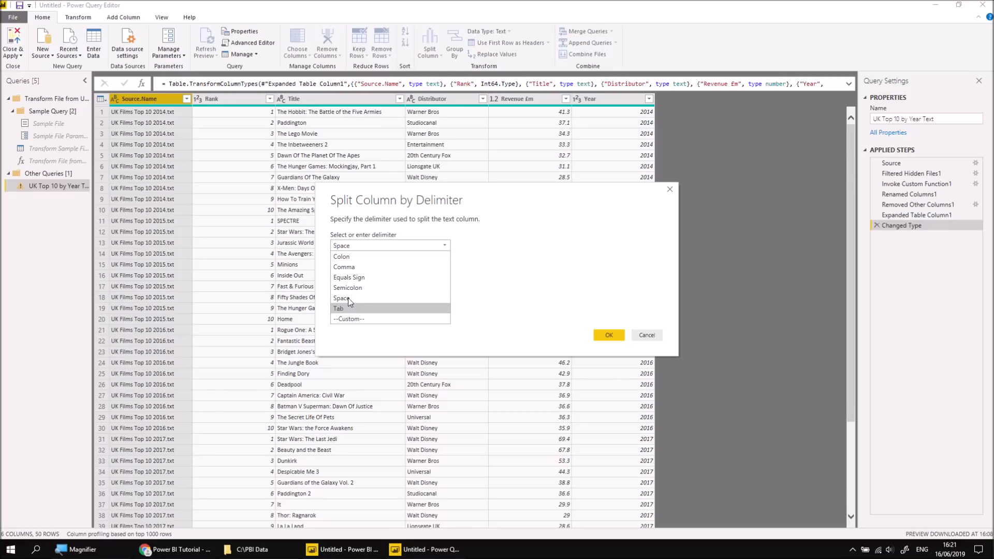
left_click(361, 247)
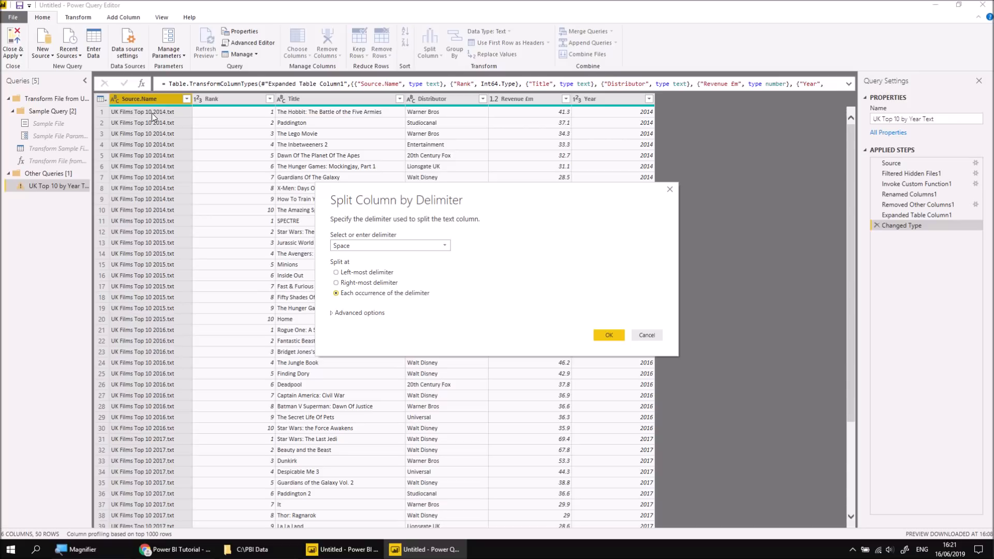
left_click(336, 284)
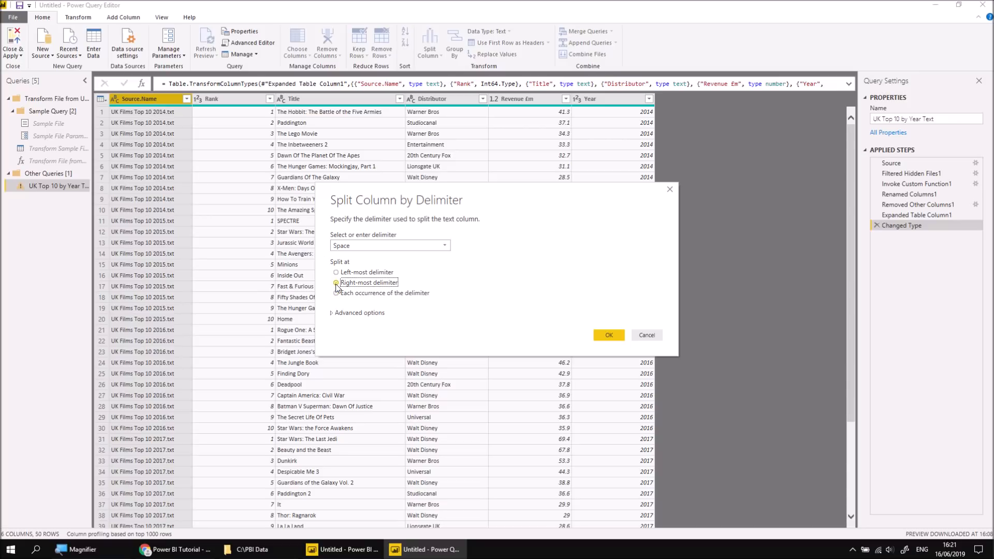
left_click(609, 336)
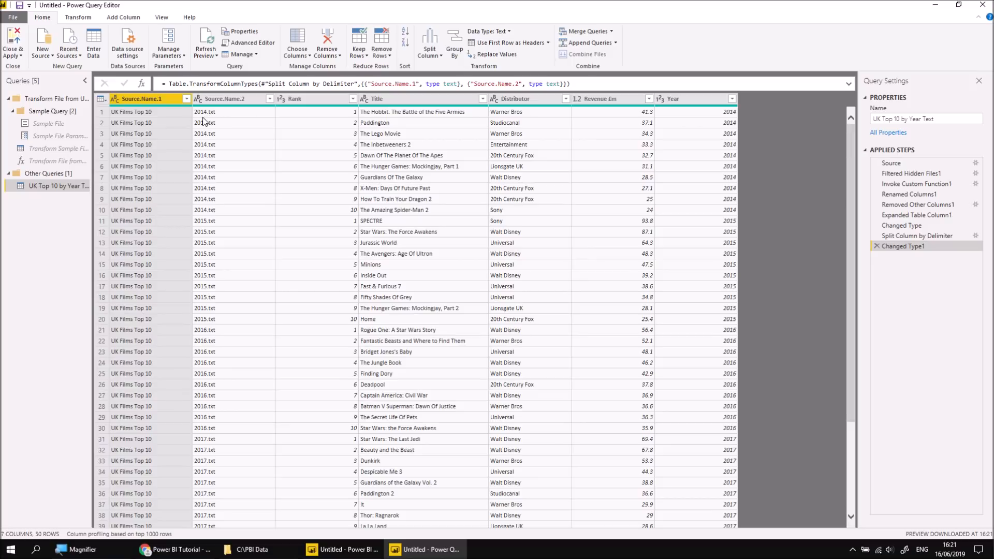
- Split the Source.Name.2 column by number of characters, using 4 characters once, as far left as possible
right_click(218, 100)
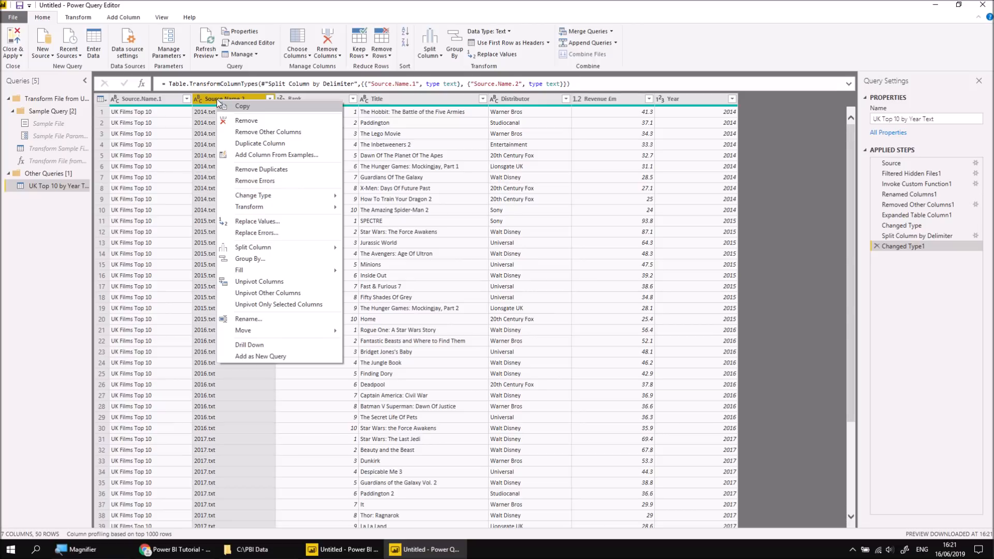
mouse_move(262, 248)
left_click(380, 262)
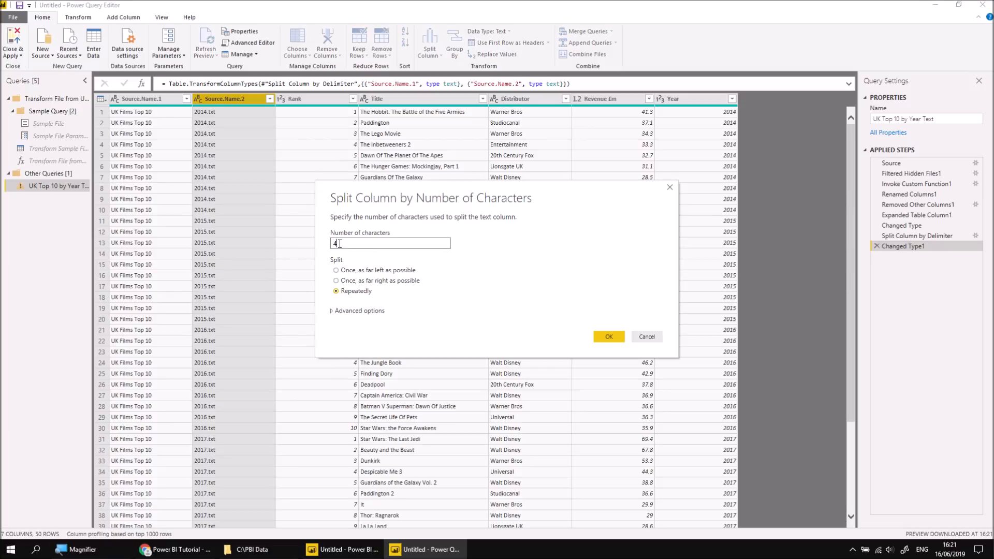
left_click(348, 269)
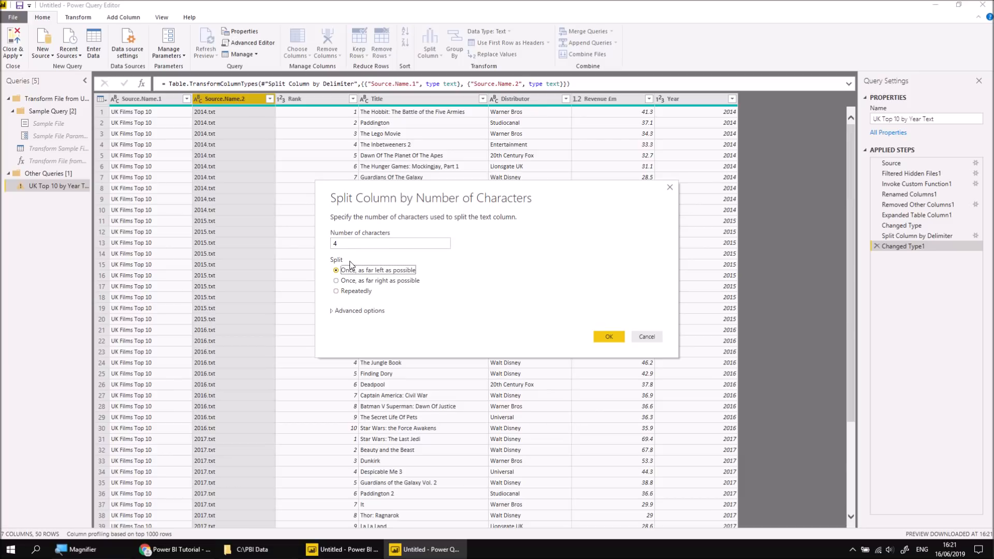
left_click(609, 336)
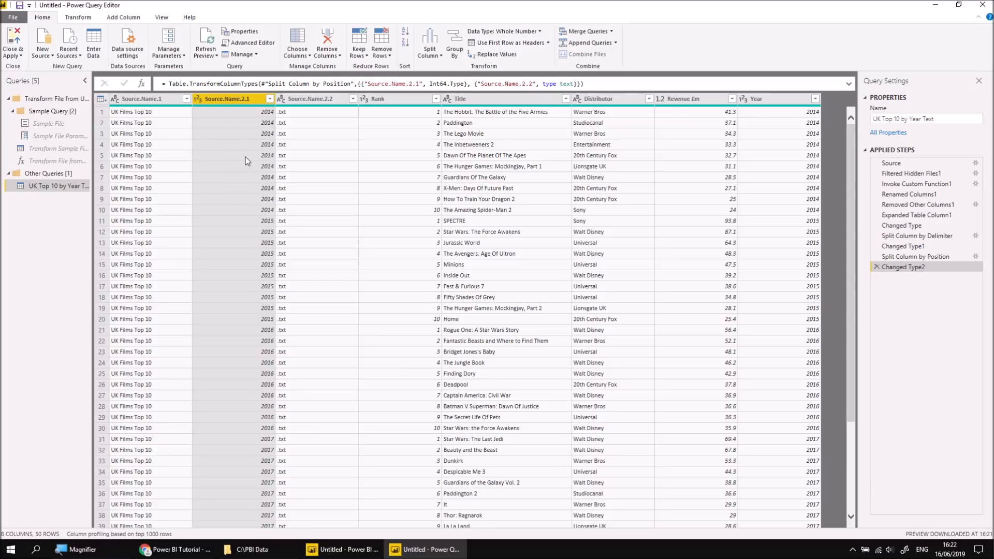
- Remove the Source.Name.1 and Source.Name.2.2 columns from the query
left_click(157, 98)
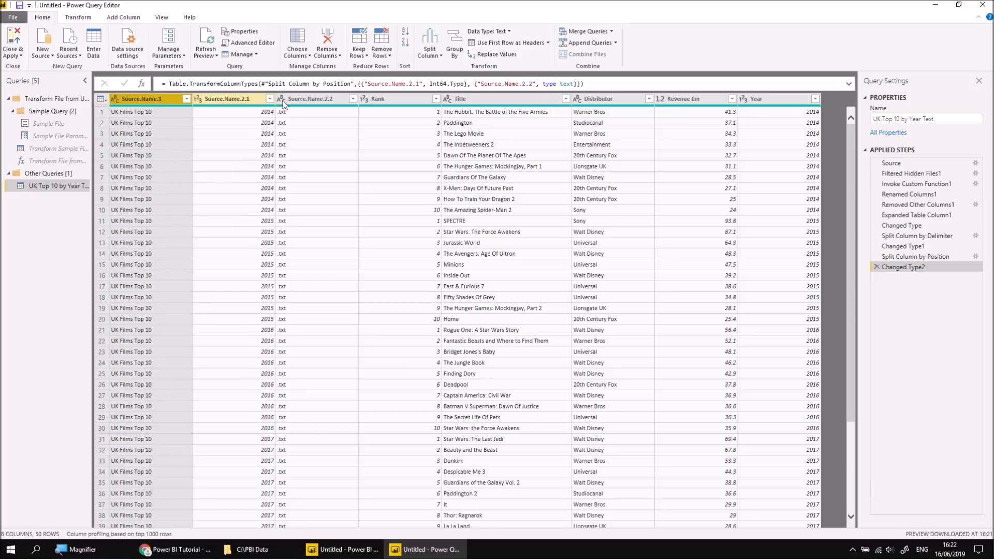
left_click(316, 100, "ctrl")
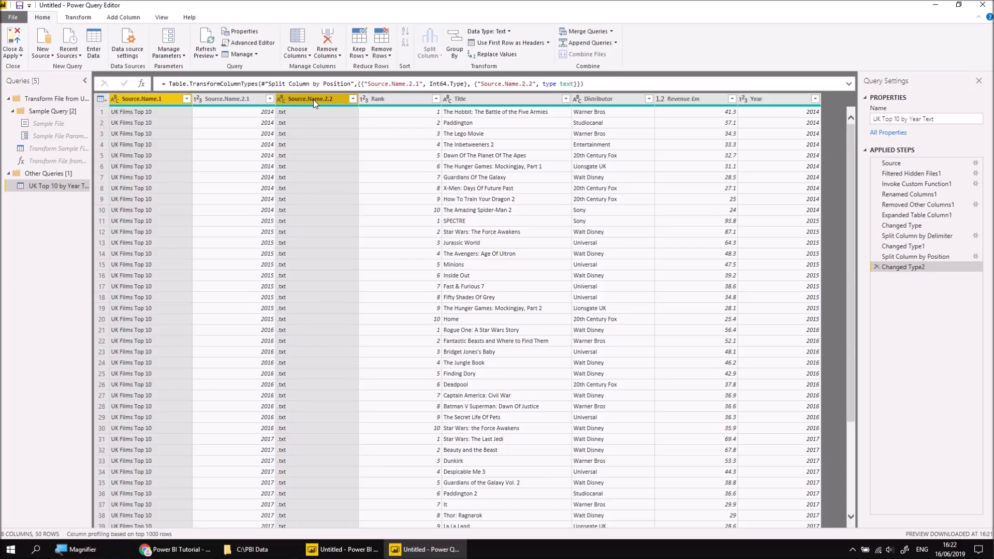
right_click(312, 99)
left_click(331, 122)
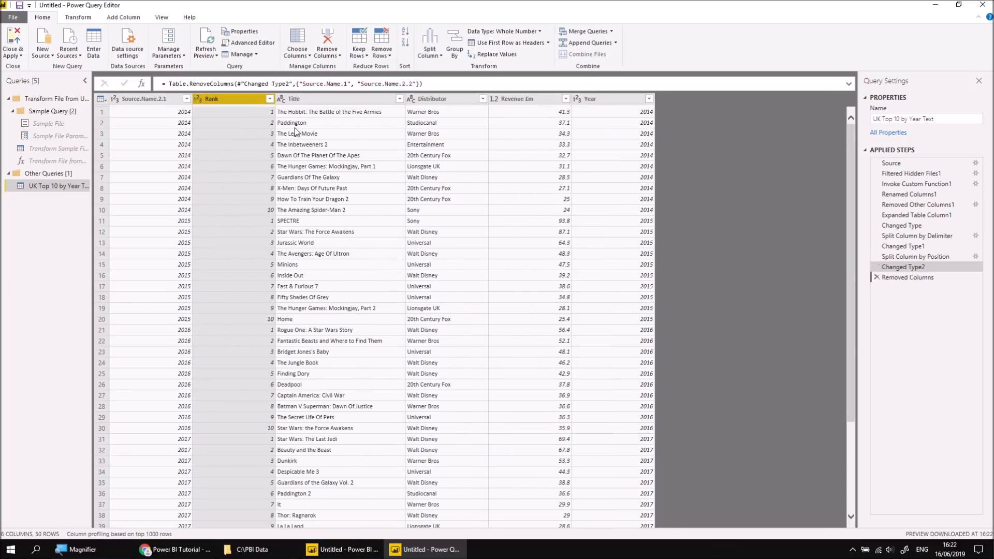
- Rename the Source.Name.2.1 column to YearFromFilename and apply the query changes to the model
double_click(154, 100)
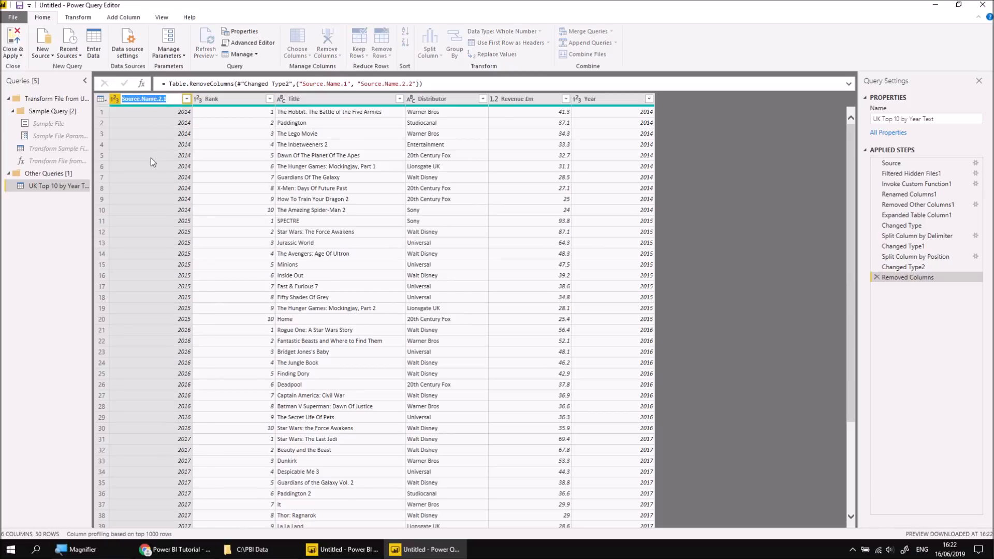
type("YearFromFilename")
key("Return")
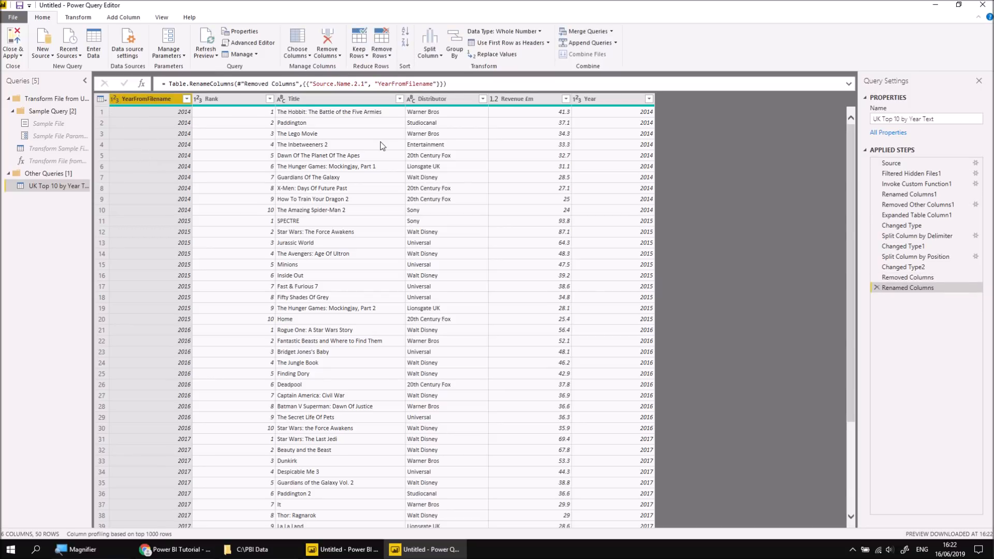
left_click(14, 38)
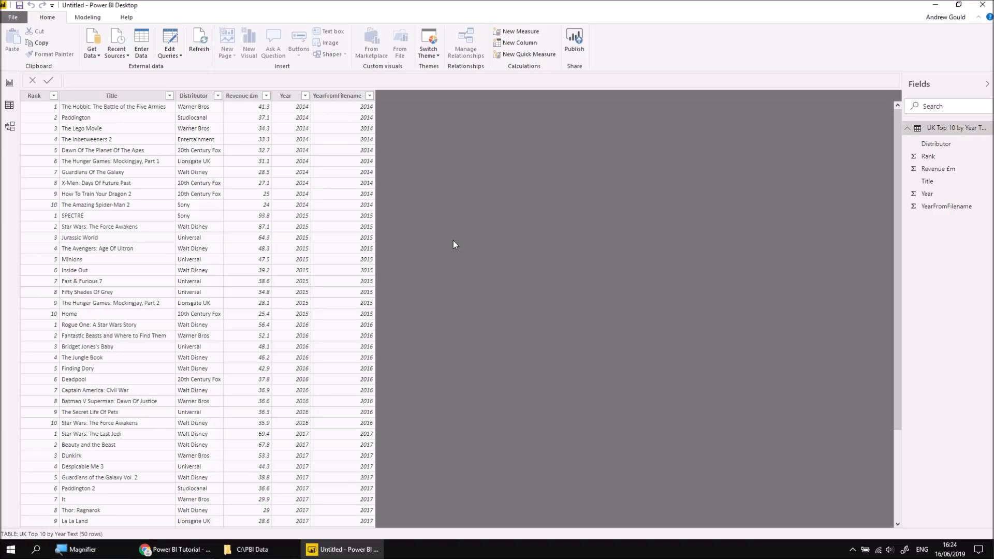
- Create a stacked column chart on the report page with Year as axis, Revenue £m as value and Rank as legend, and enlarge it to full page height
left_click(10, 84)
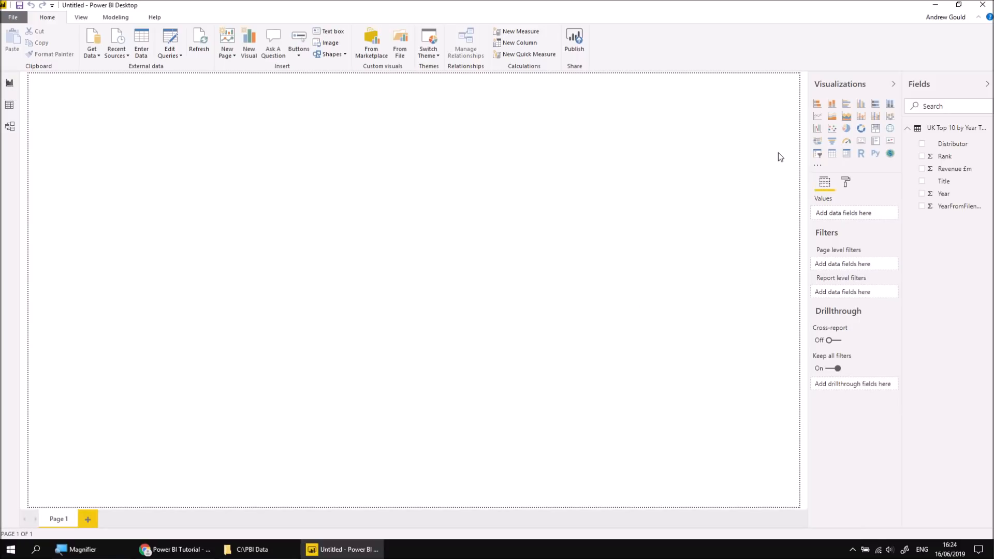
left_click(832, 104)
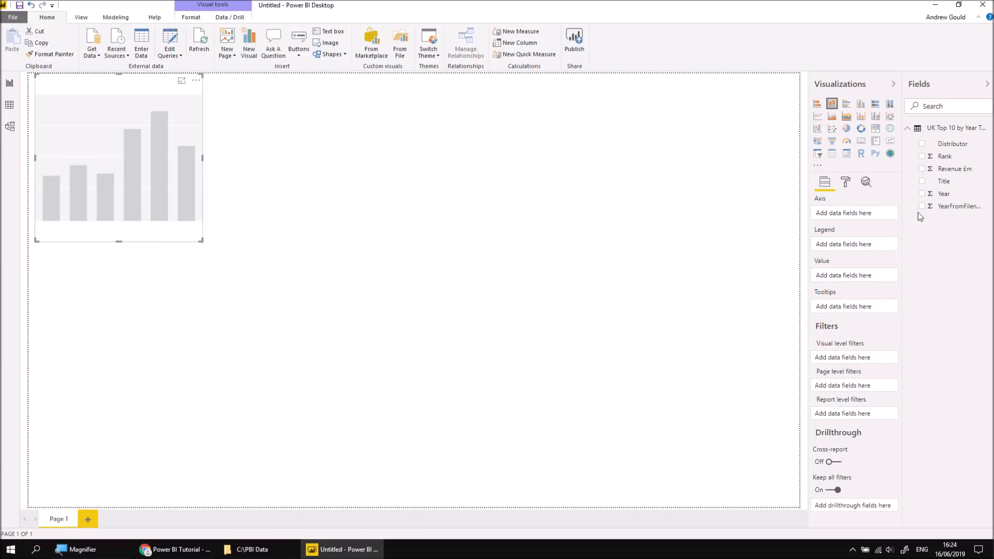
left_click_drag(947, 194, 873, 217)
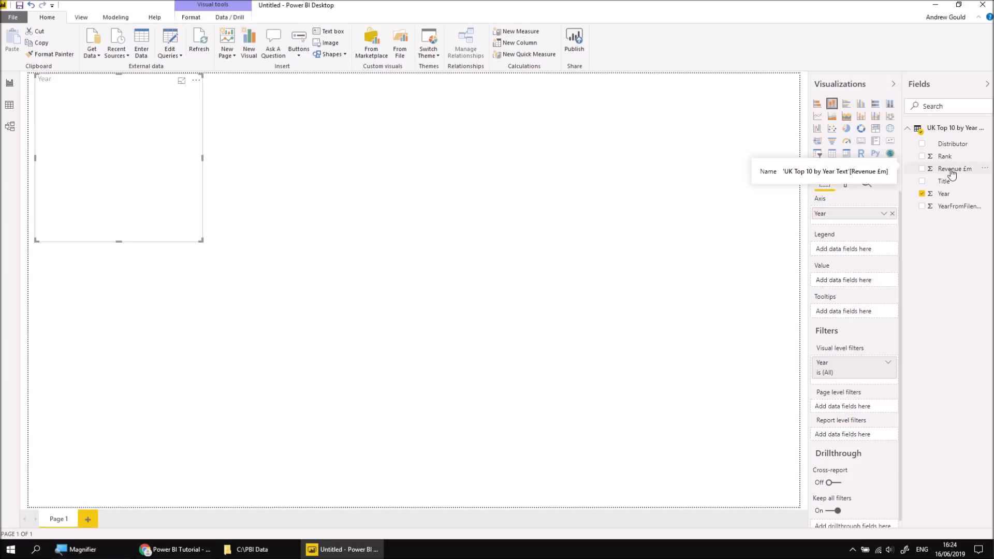
left_click_drag(948, 173, 860, 285)
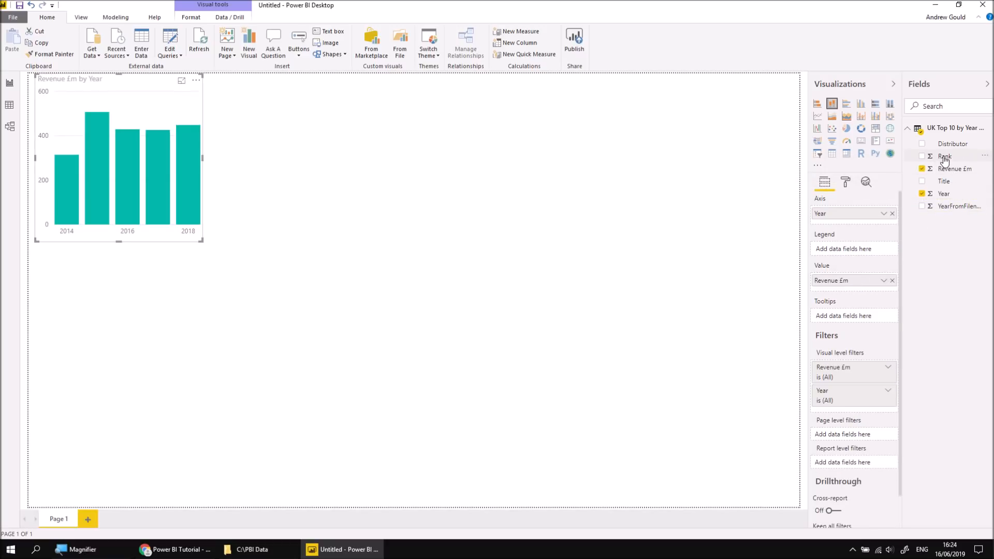
left_click_drag(945, 158, 864, 249)
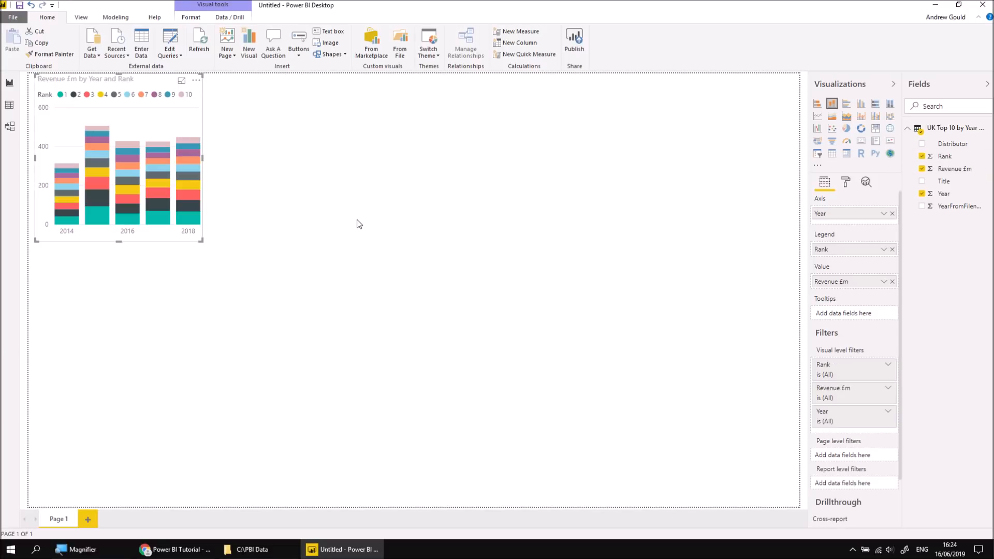
left_click_drag(202, 241, 534, 508)
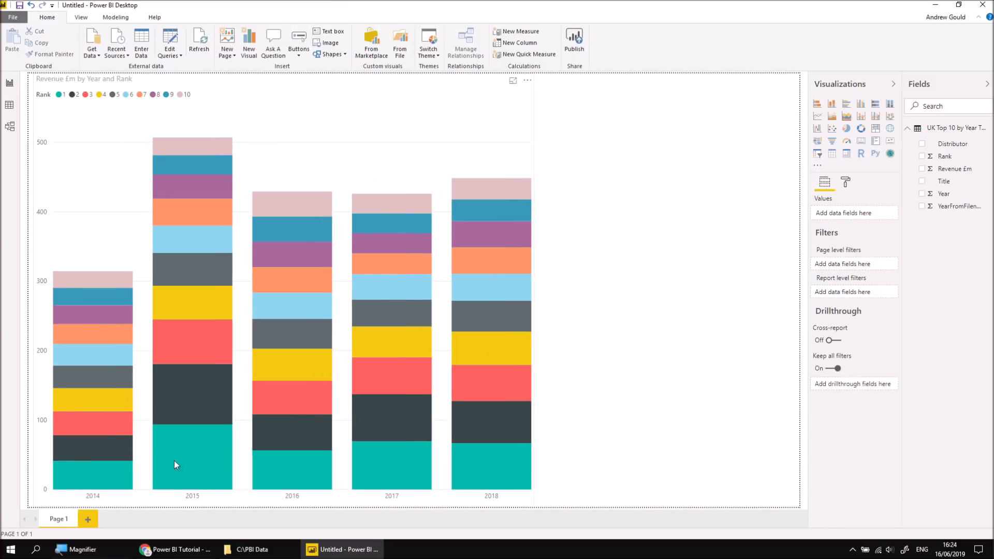
- Add the Title field to the column chart's tooltips, rename it there as Title, and check the tooltips of the 2015 and 2016 segments
mouse_move(186, 440)
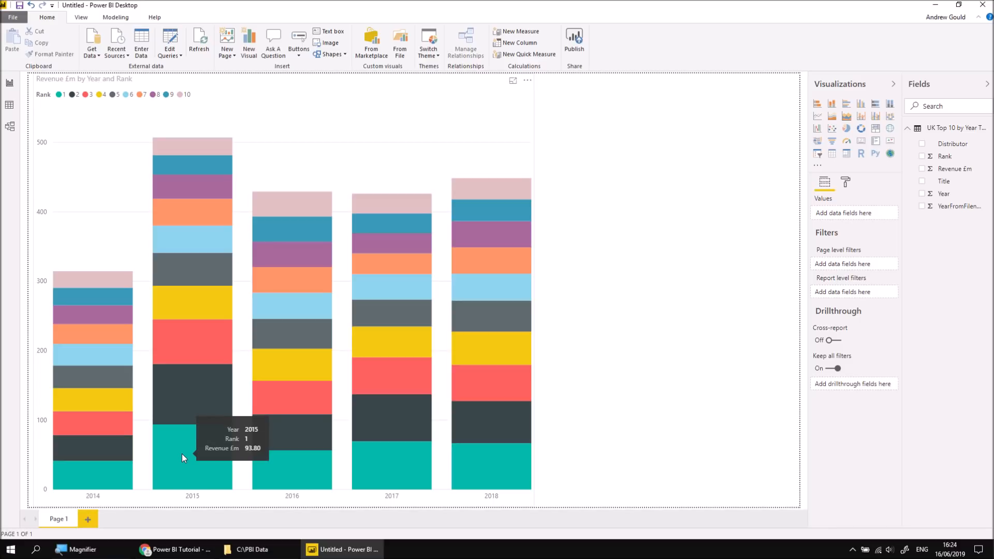
left_click(453, 116)
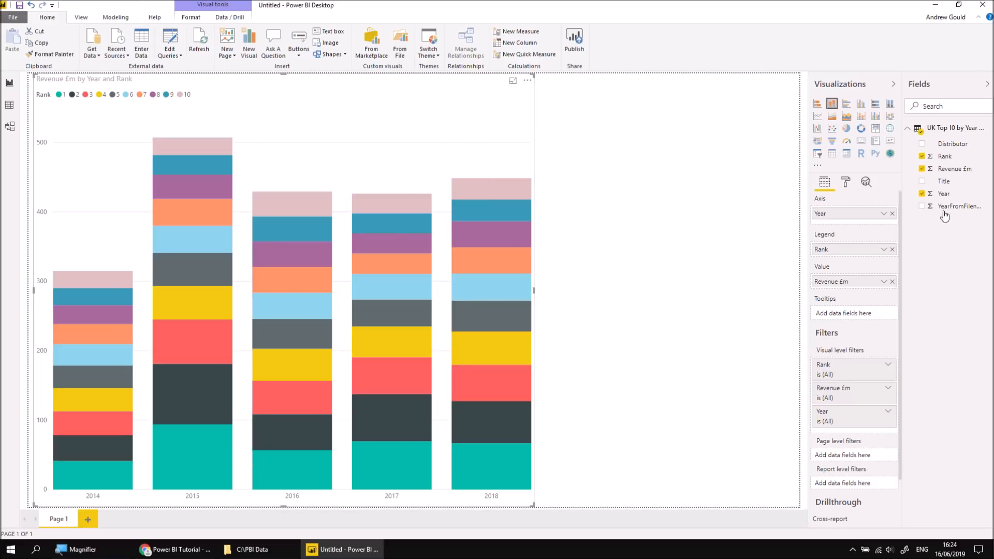
left_click_drag(949, 182, 870, 314)
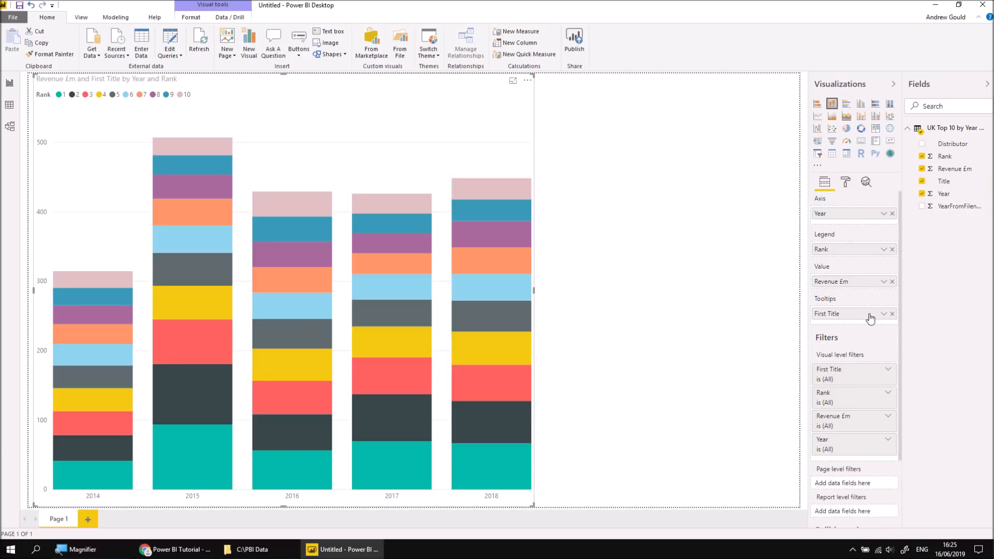
double_click(830, 314)
type("Title")
key("Return")
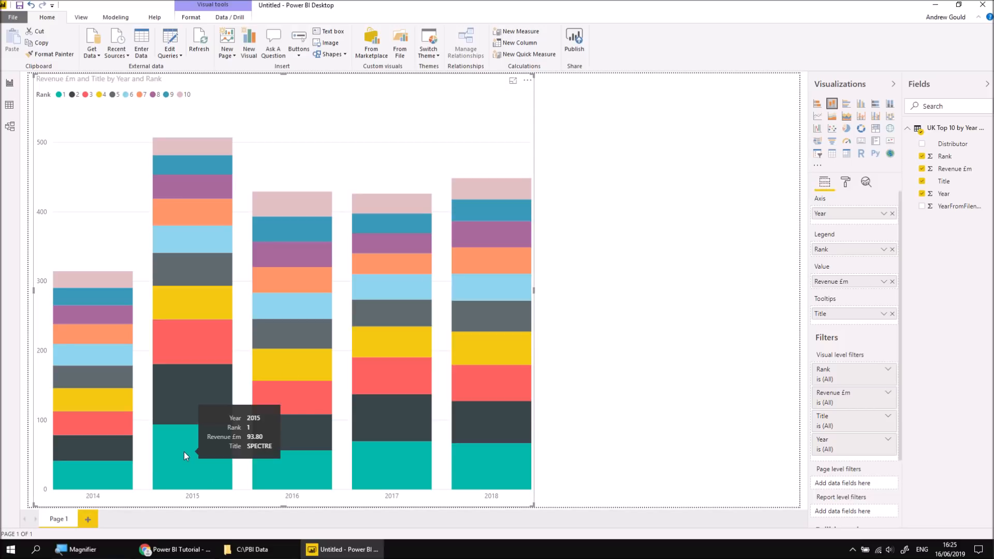
mouse_move(279, 464)
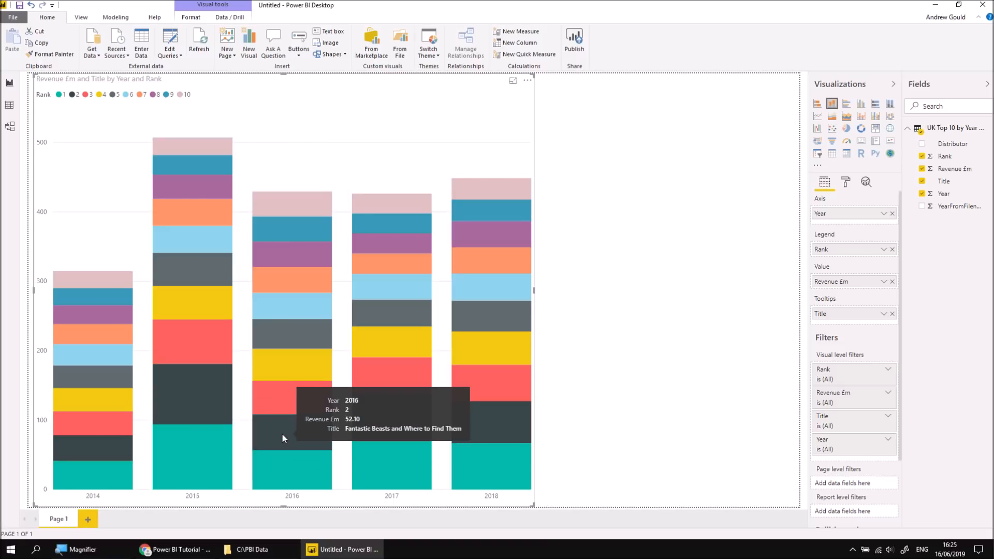
mouse_move(280, 405)
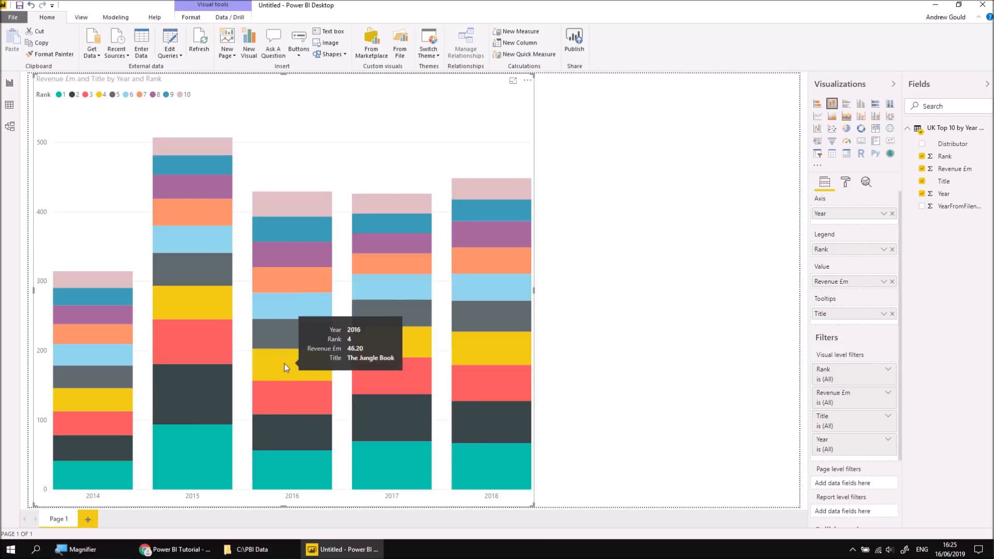
mouse_move(282, 340)
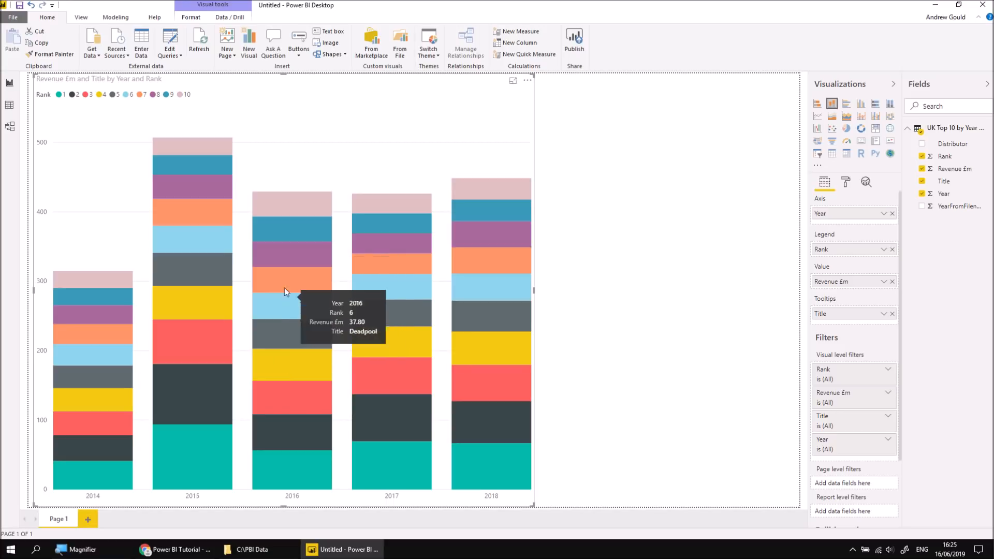
mouse_move(281, 253)
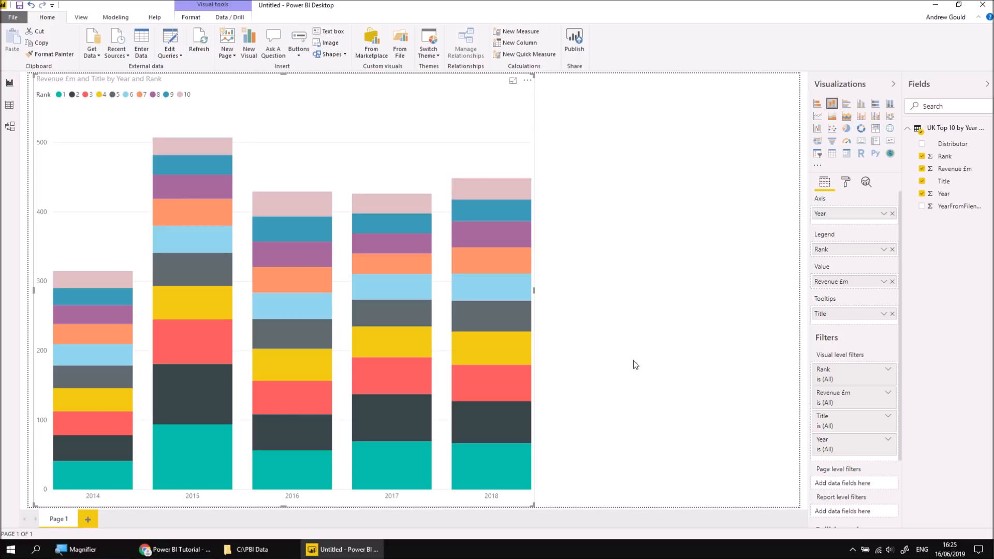
- In File Explorer, move UK Films Top 10 2017.txt and 2018.txt out of UK Top 10 by Year Text into PBI Data, and refresh the Power BI report
left_click(257, 552)
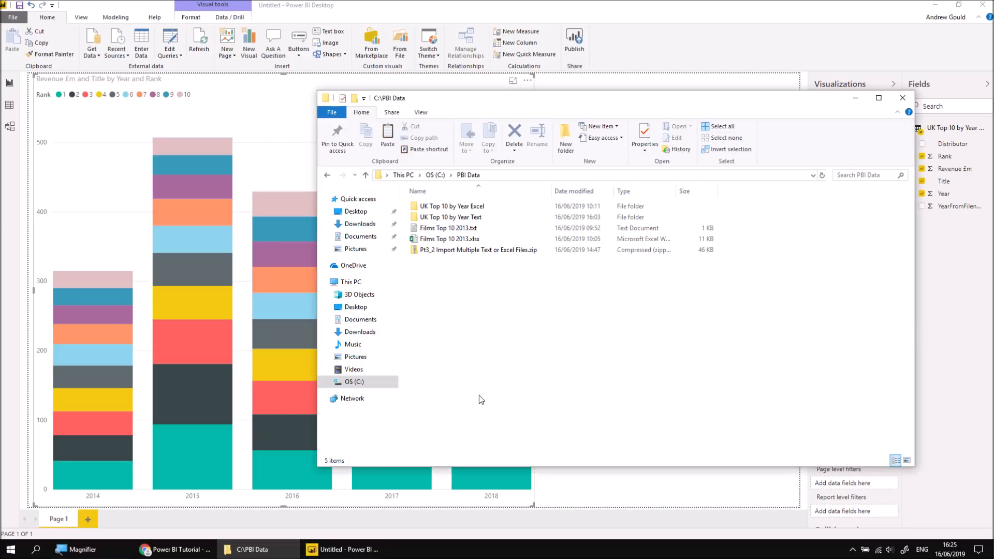
mouse_move(459, 220)
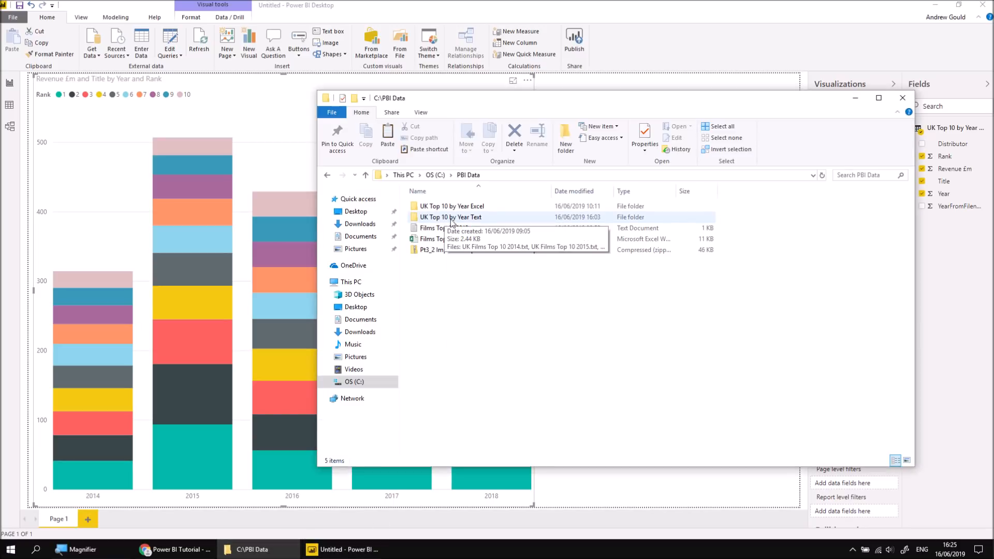
double_click(459, 217)
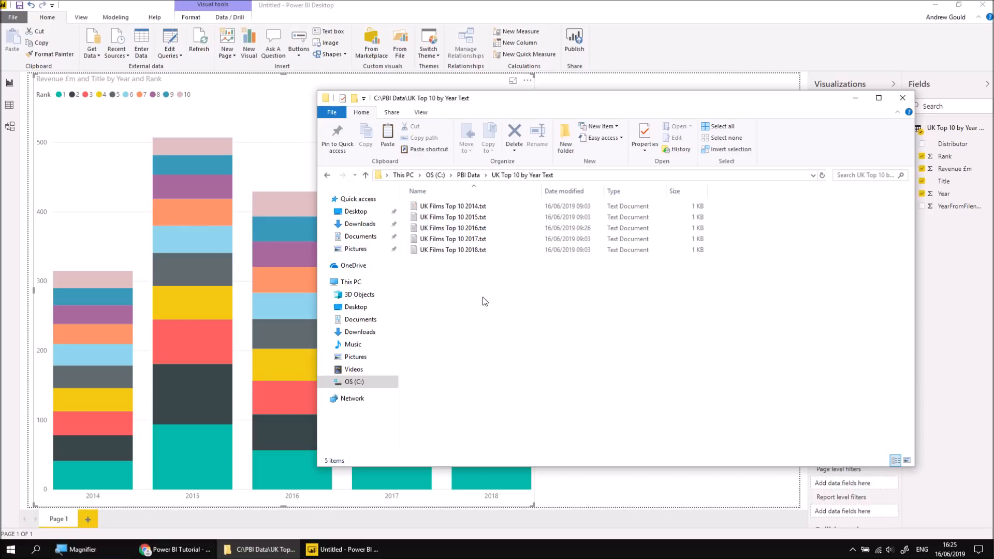
left_click_drag(480, 275, 452, 241)
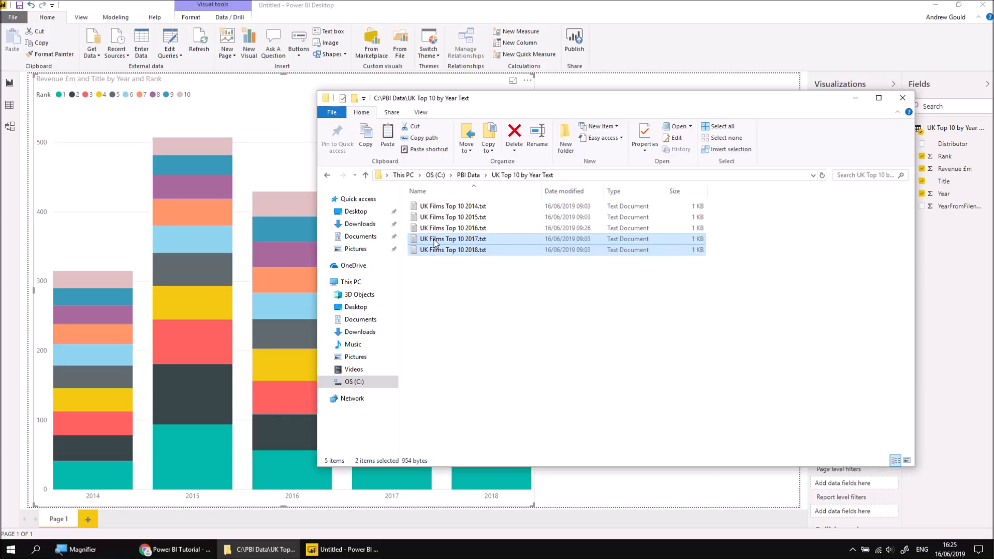
left_click_drag(435, 239, 470, 176)
left_click(469, 175)
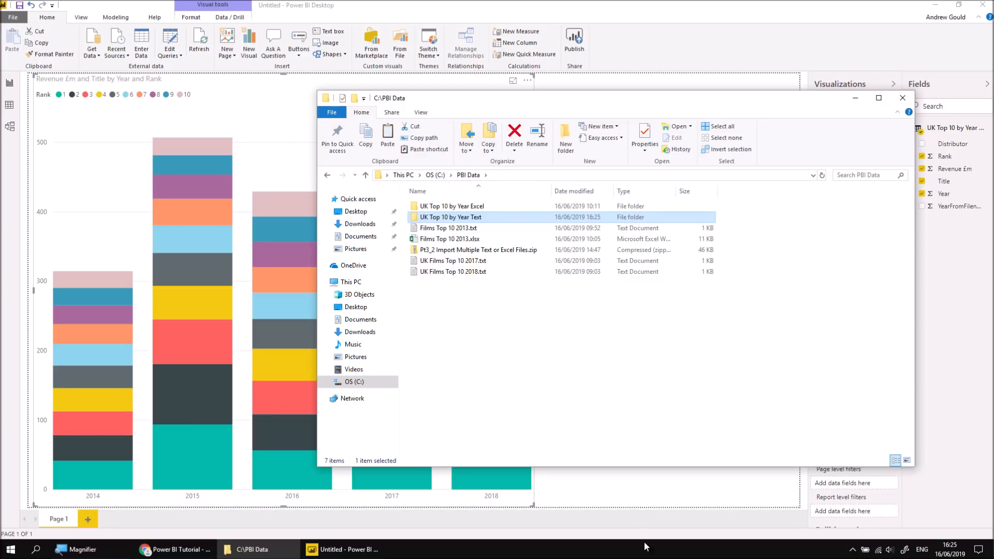
left_click(627, 492)
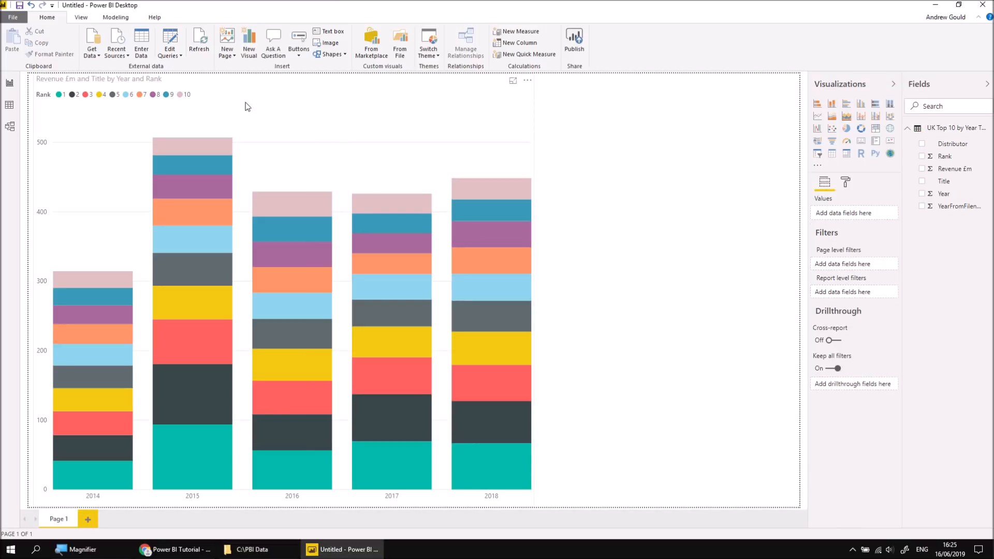
left_click(201, 46)
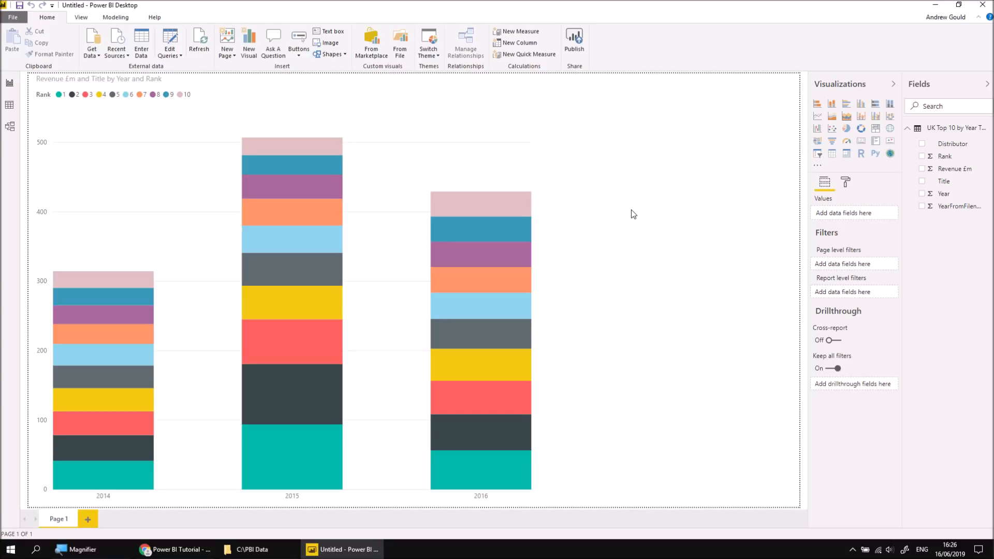
- Move the 2017 and 2018 text files from PBI Data back into UK Top 10 by Year Text and refresh the Power BI report again
left_click(261, 552)
left_click_drag(464, 295, 451, 221)
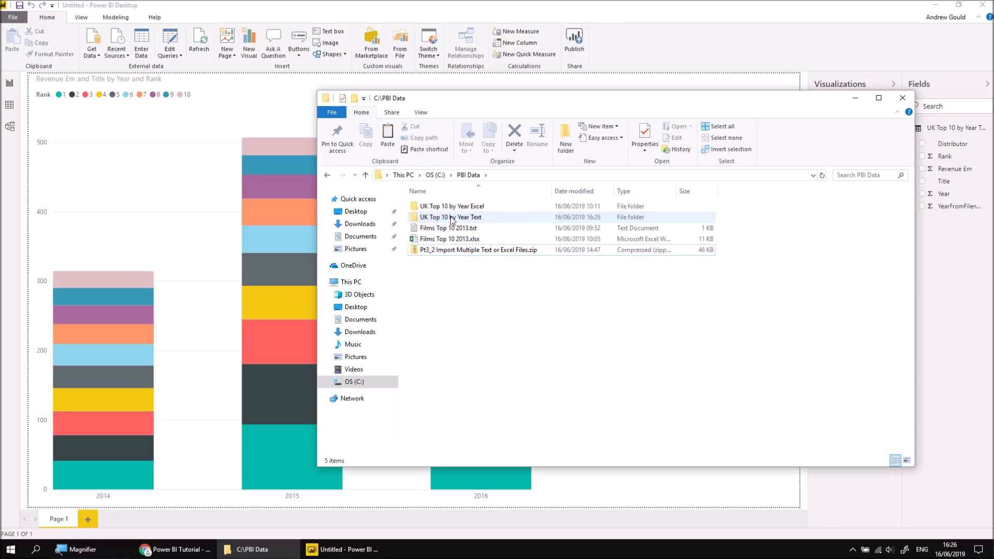
double_click(452, 218)
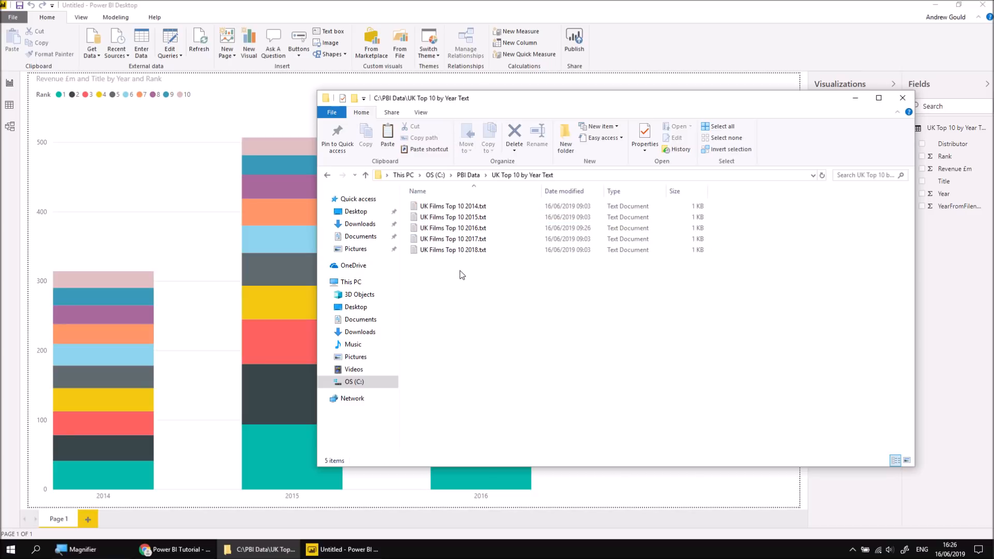
left_click(711, 493)
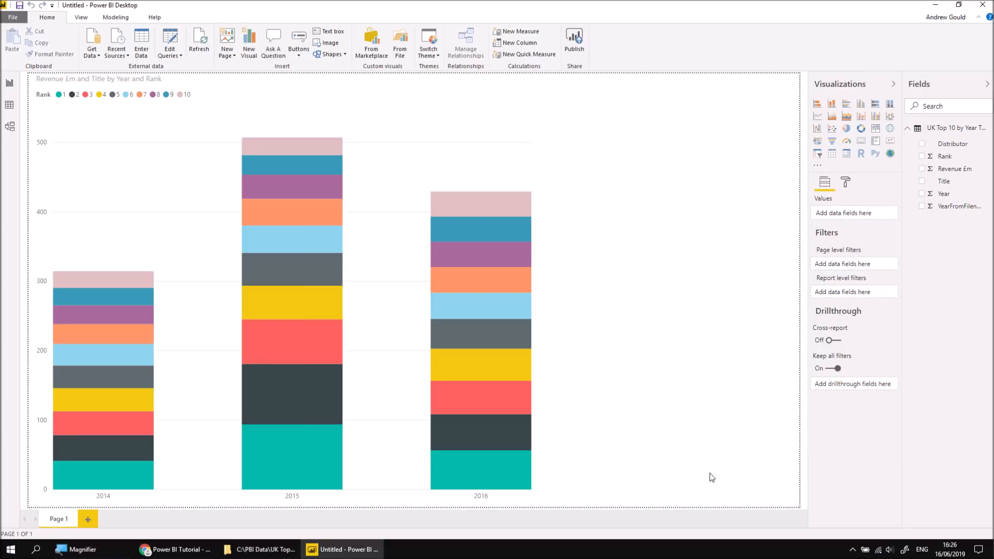
left_click(199, 42)
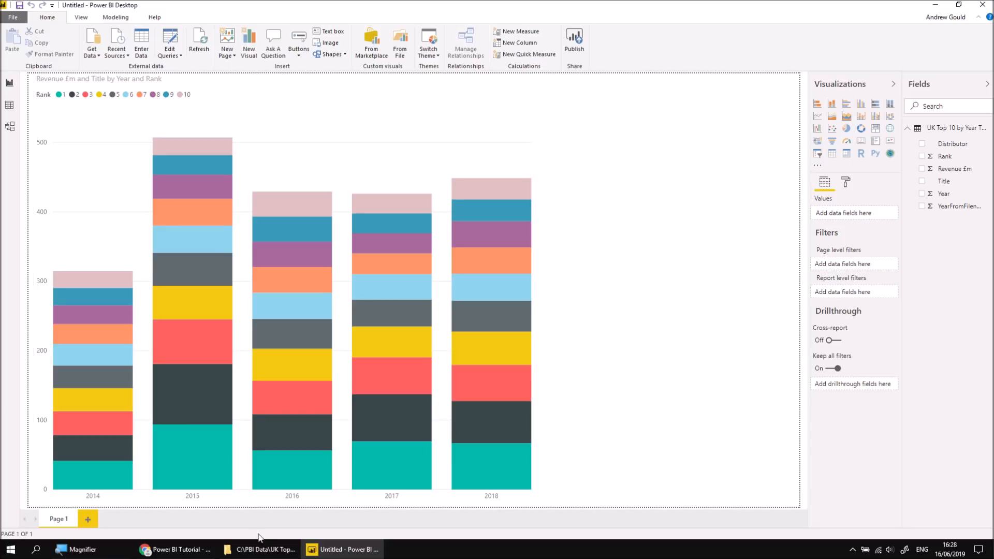
- Open Films Top 10 2013.txt from the PBI Data folder and examine its Worldwide gross heading and values
left_click(259, 549)
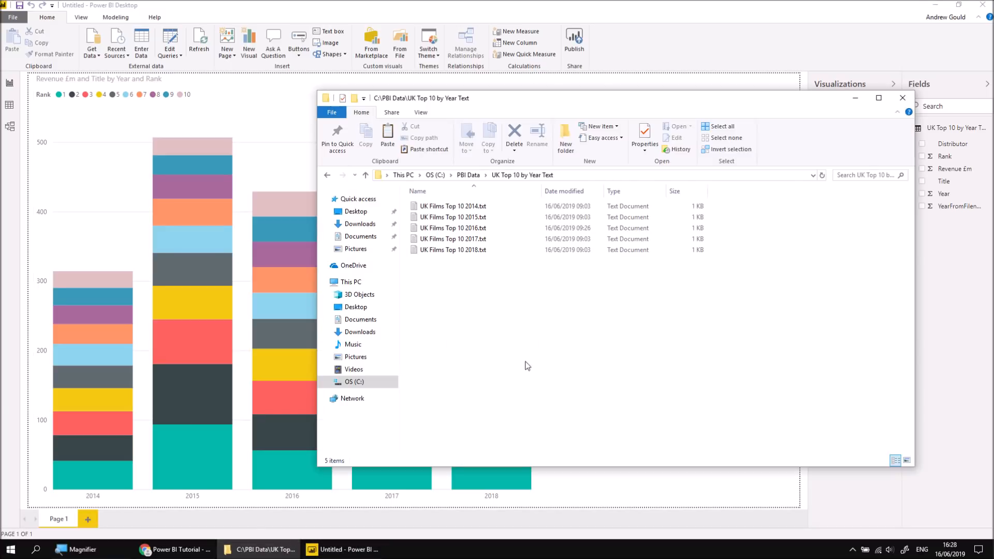
left_click(468, 175)
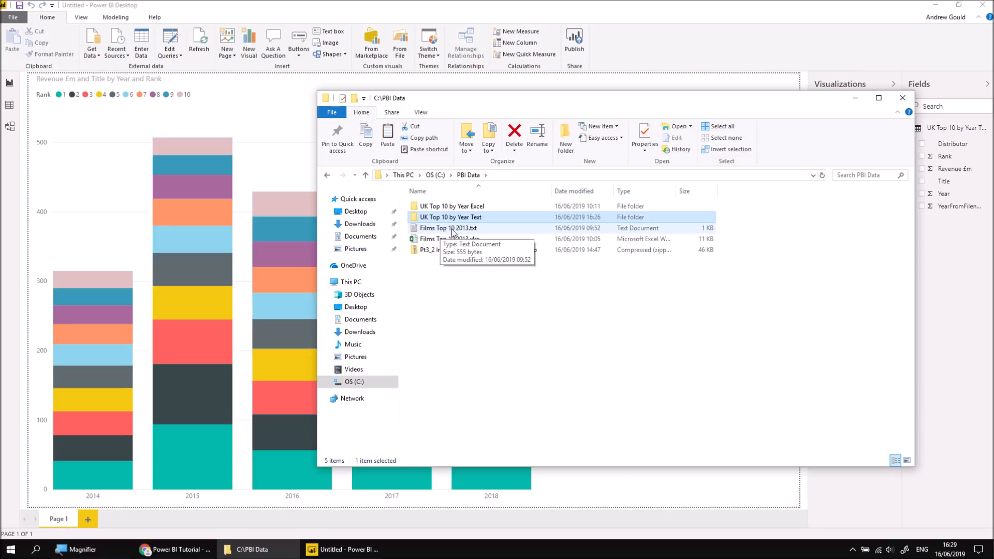
left_click(443, 229)
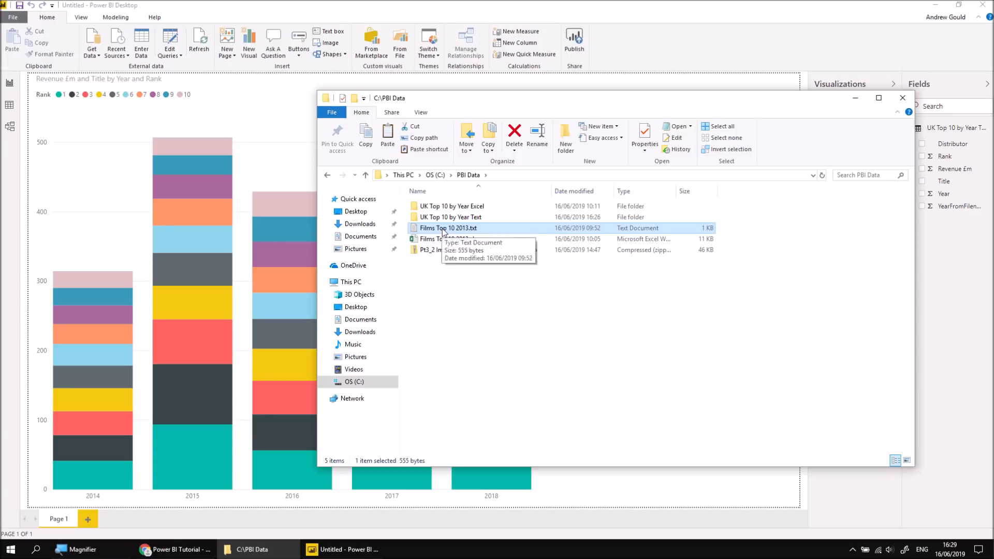
double_click(442, 228)
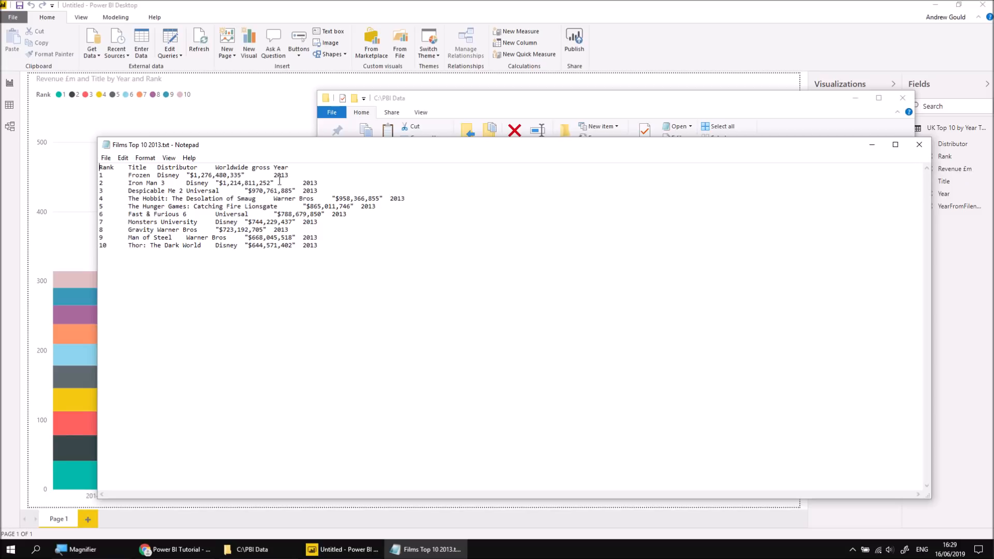
left_click_drag(187, 175, 244, 179)
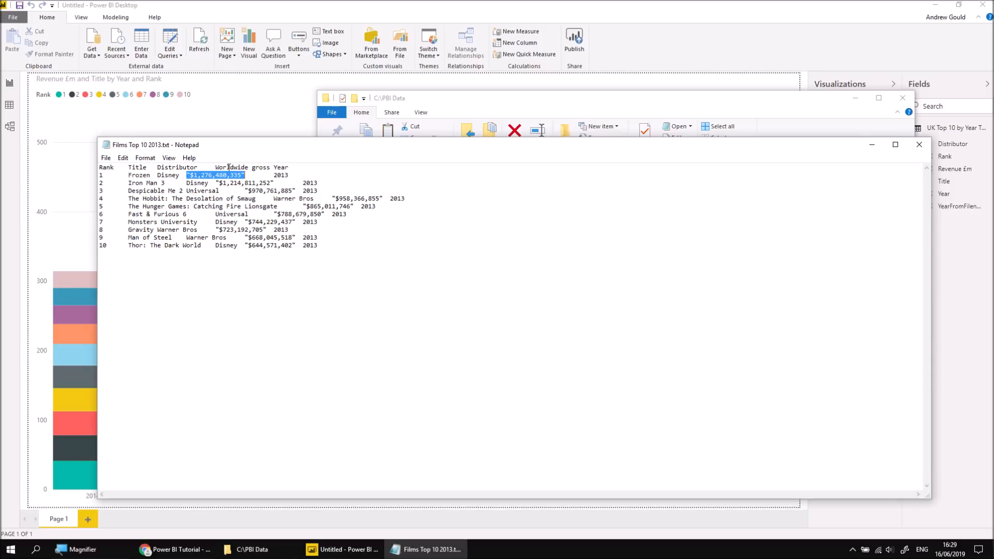
left_click_drag(216, 168, 269, 169)
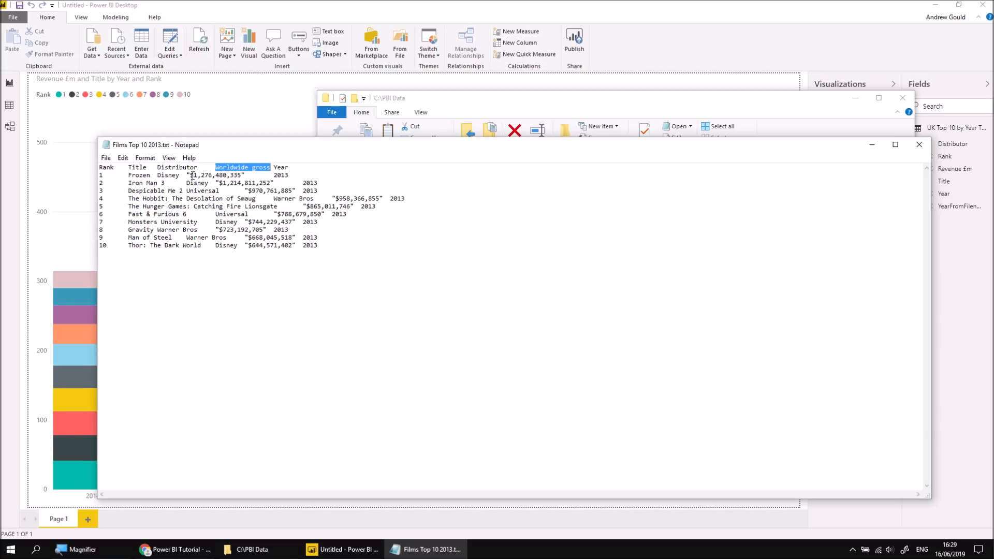
left_click(290, 324)
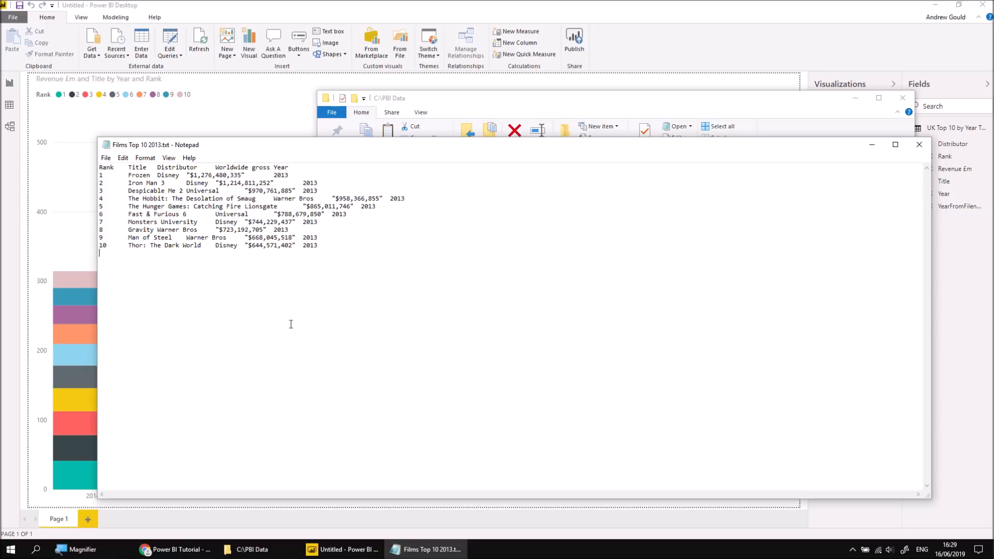
left_click(919, 144)
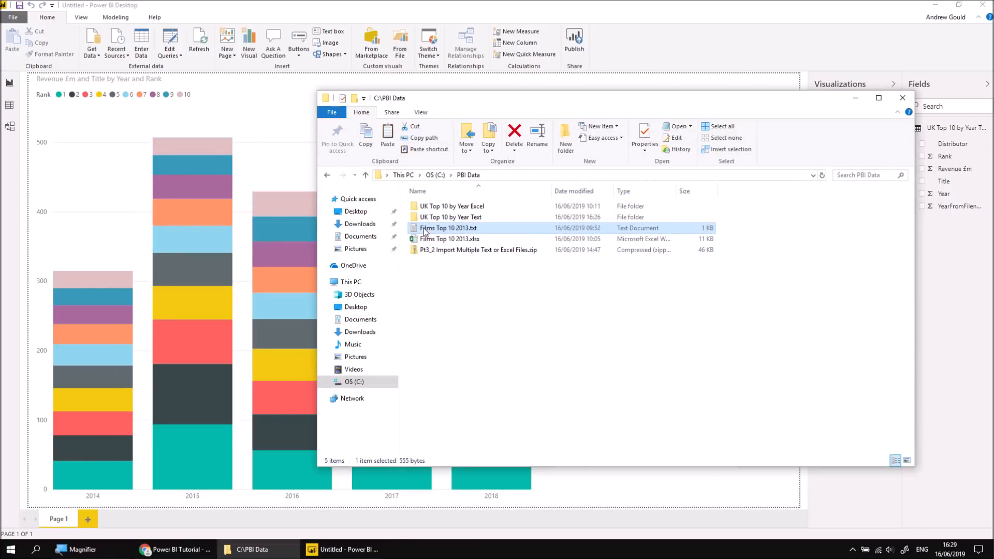
- Move Films Top 10 2013.txt into the UK Top 10 by Year Text folder and try to refresh the Power BI report
left_click_drag(423, 231, 450, 218)
left_click(667, 498)
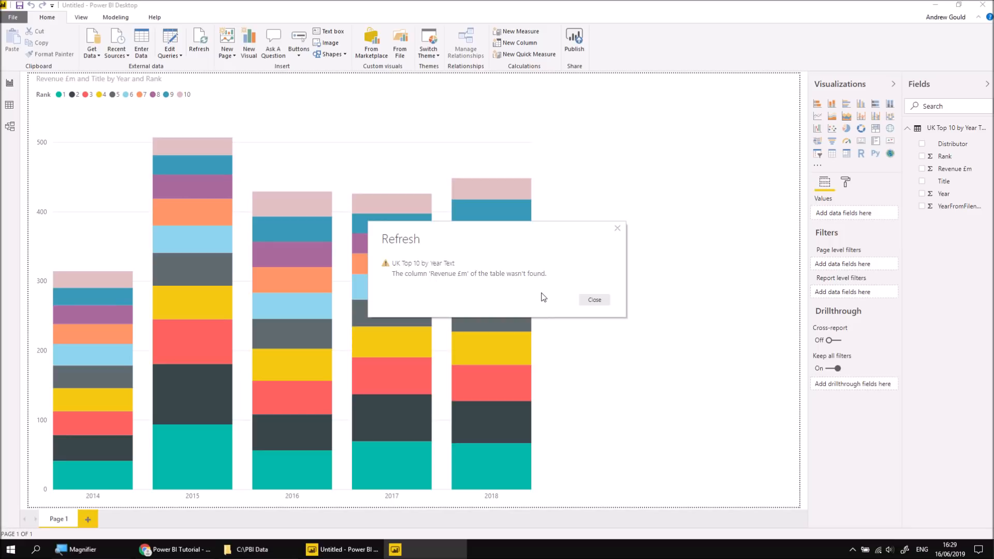
left_click(595, 300)
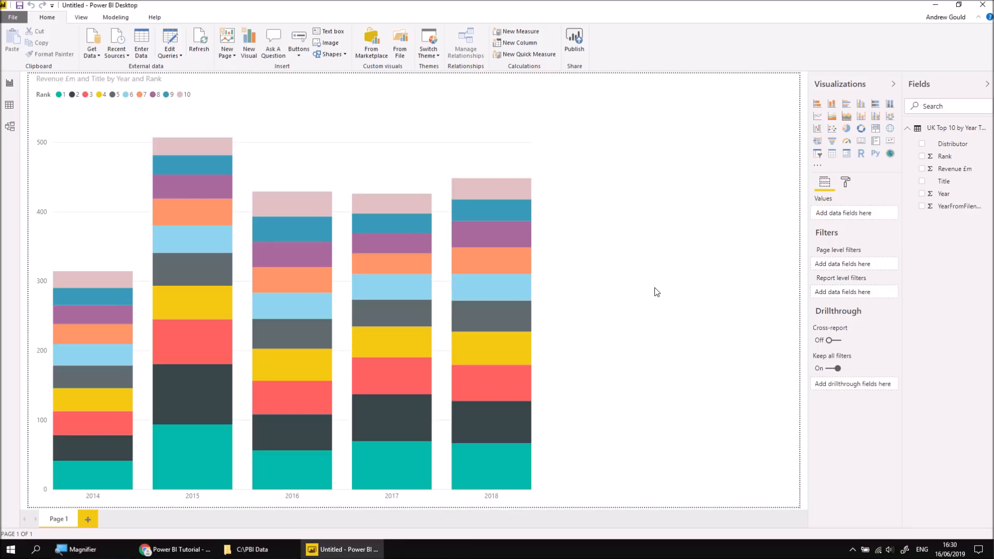
- Copy the header row of UK Films Top 10 2014.txt from the UK Top 10 by Year Text folder
left_click(254, 549)
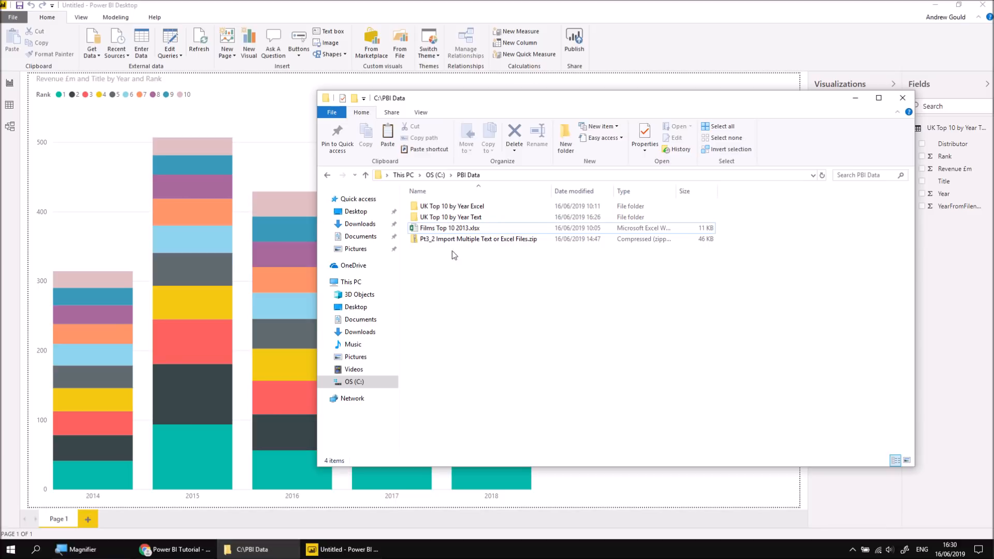
double_click(452, 217)
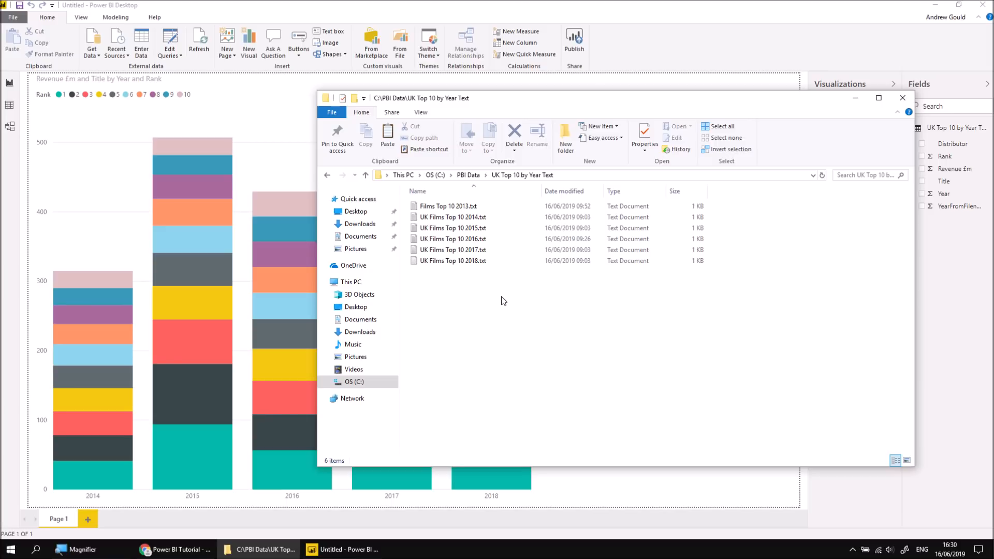
double_click(453, 220)
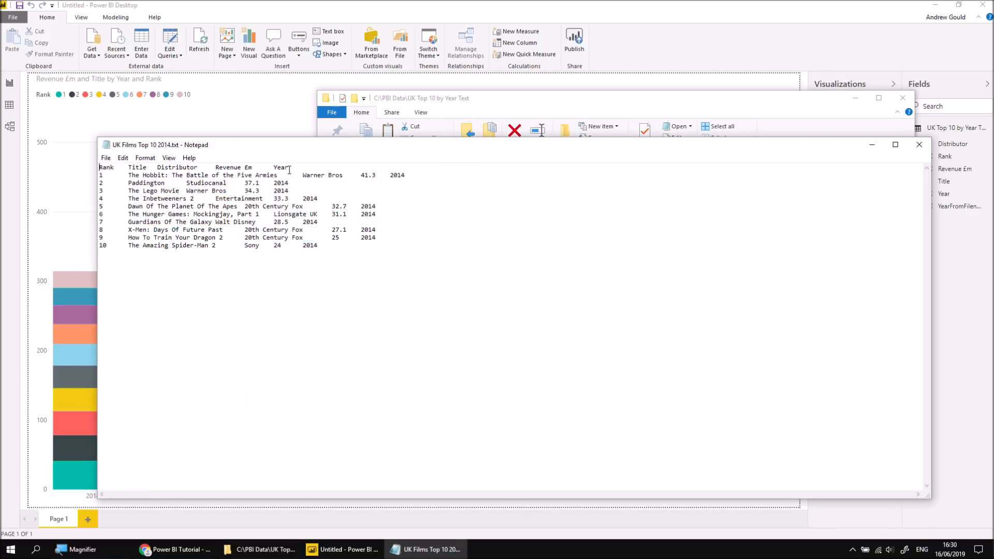
left_click_drag(289, 167, 96, 167)
key("ctrl+c")
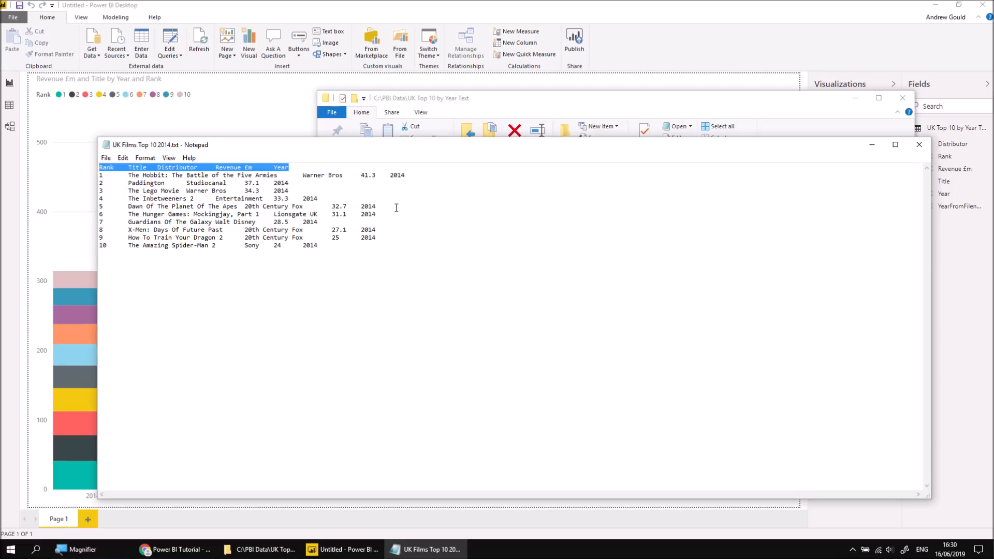
left_click(919, 144)
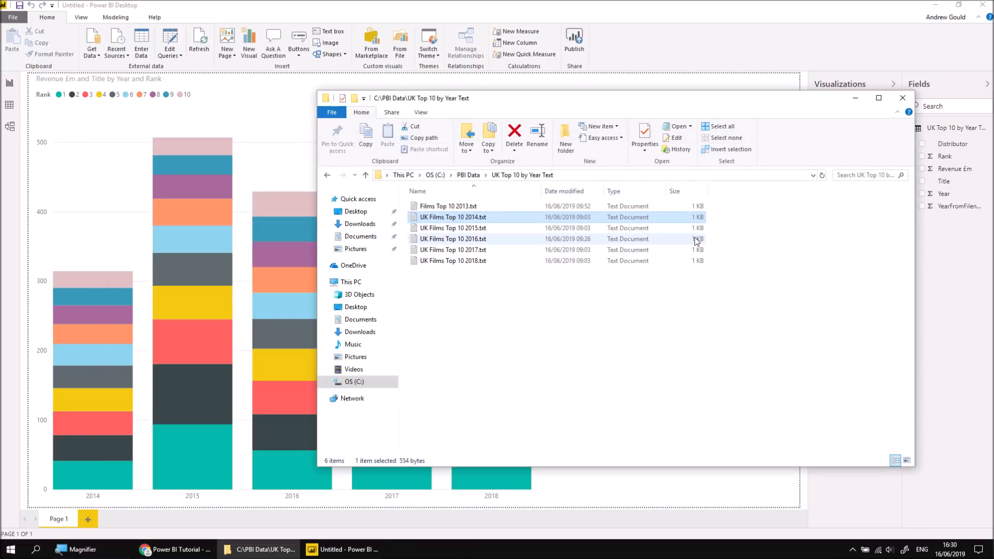
- Replace the header row of Films Top 10 2013.txt with the copied one containing Revenue £m, and save the file
double_click(474, 207)
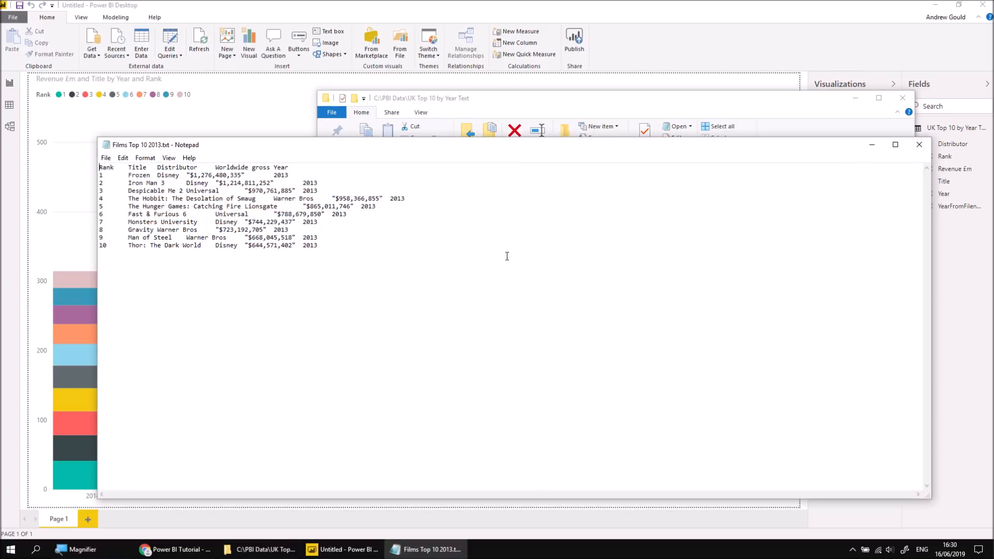
left_click_drag(289, 167, 99, 165)
key("ctrl+v")
left_click(920, 147)
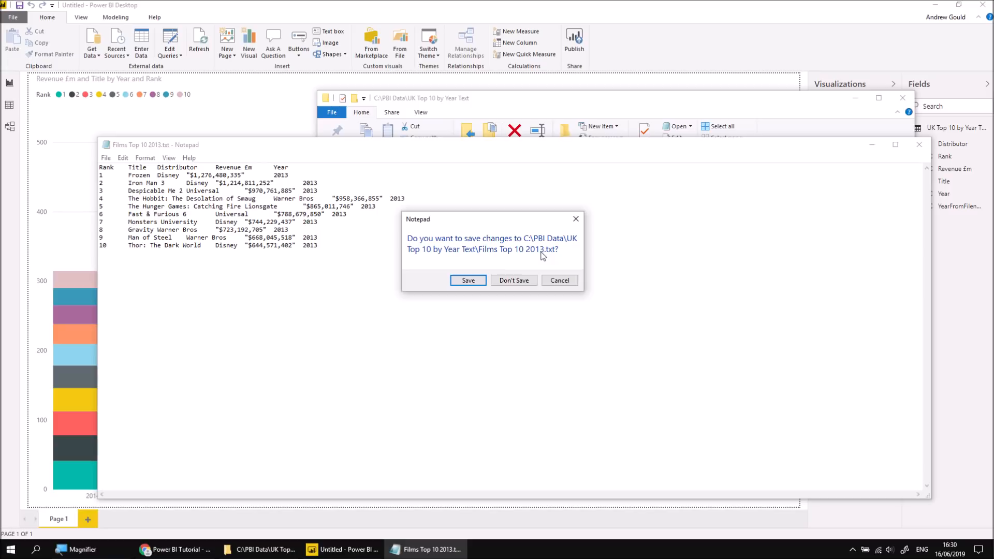
left_click(474, 278)
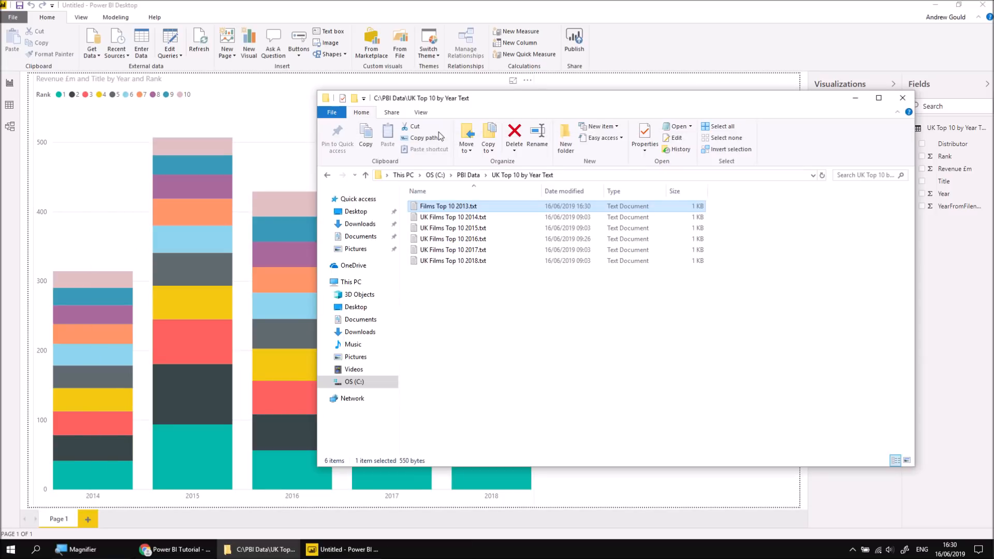
- Refresh the Power BI report and inspect the load error in the first Revenue £m cell, closing and applying the query editor
left_click(620, 83)
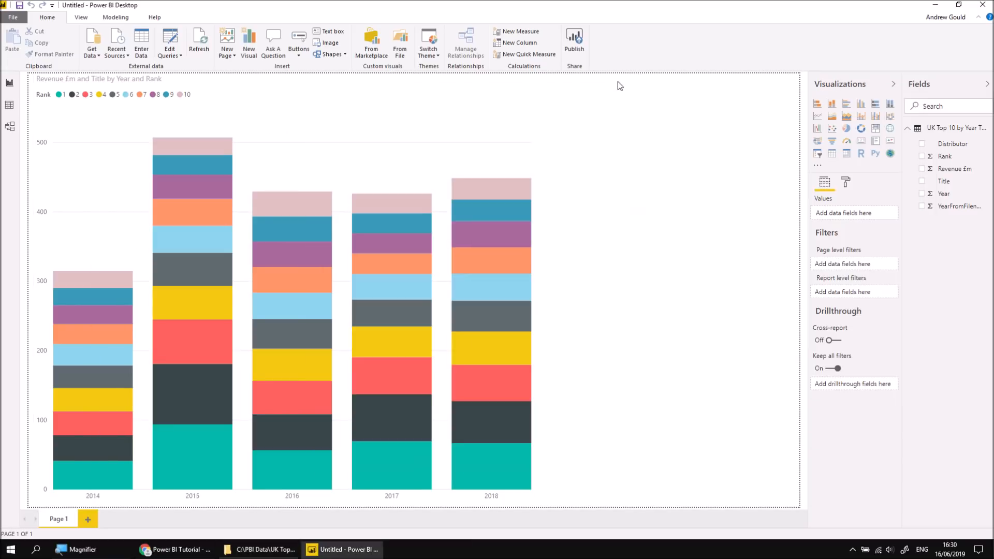
left_click(202, 45)
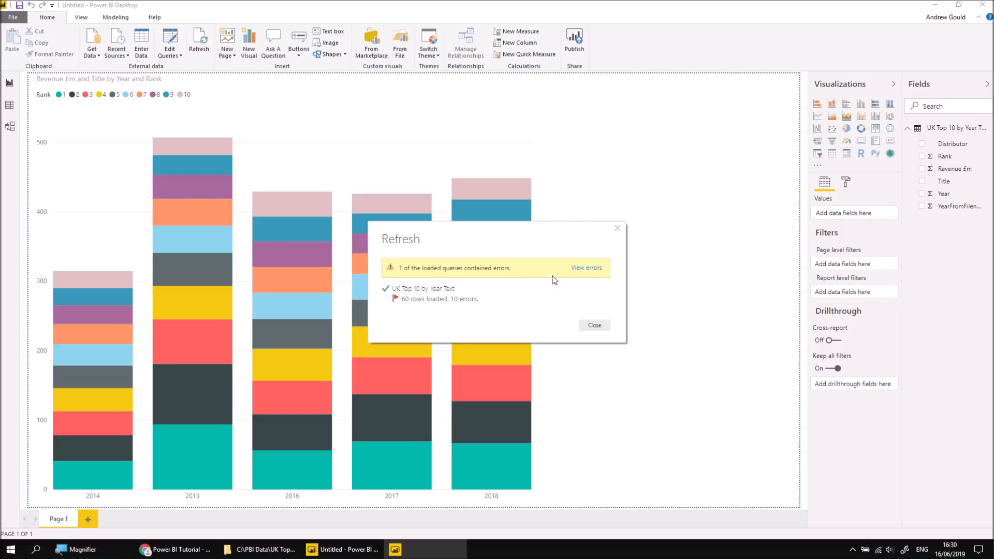
left_click(580, 273)
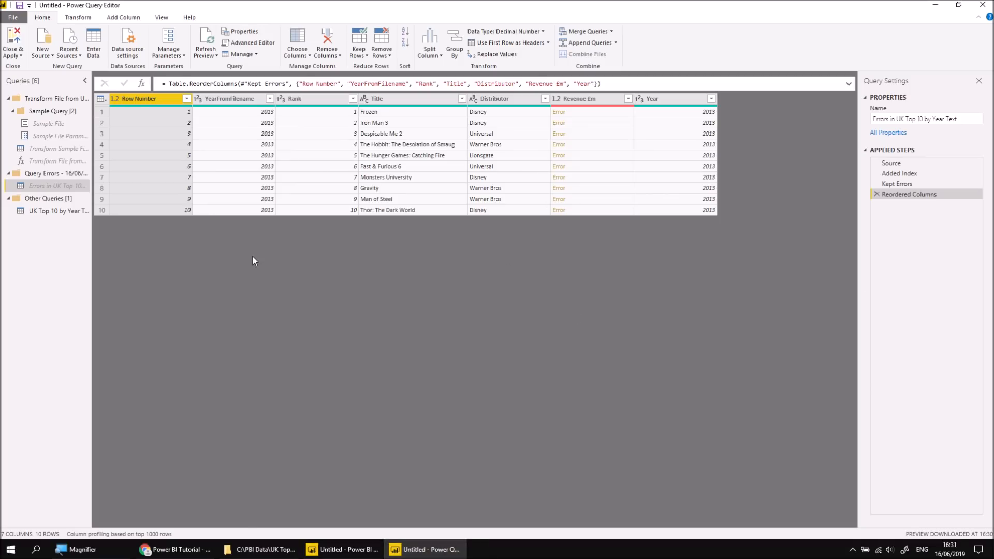
left_click(588, 116)
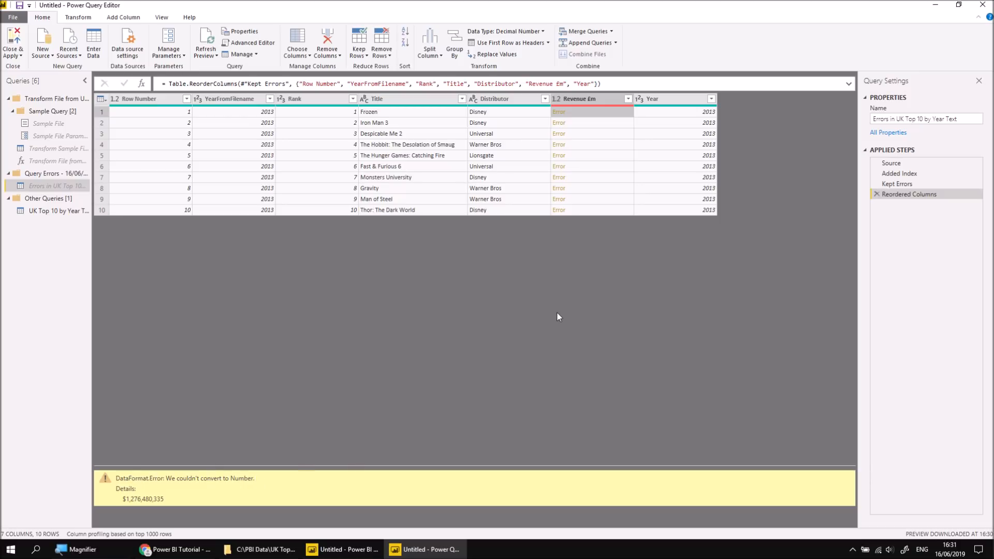
left_click(13, 43)
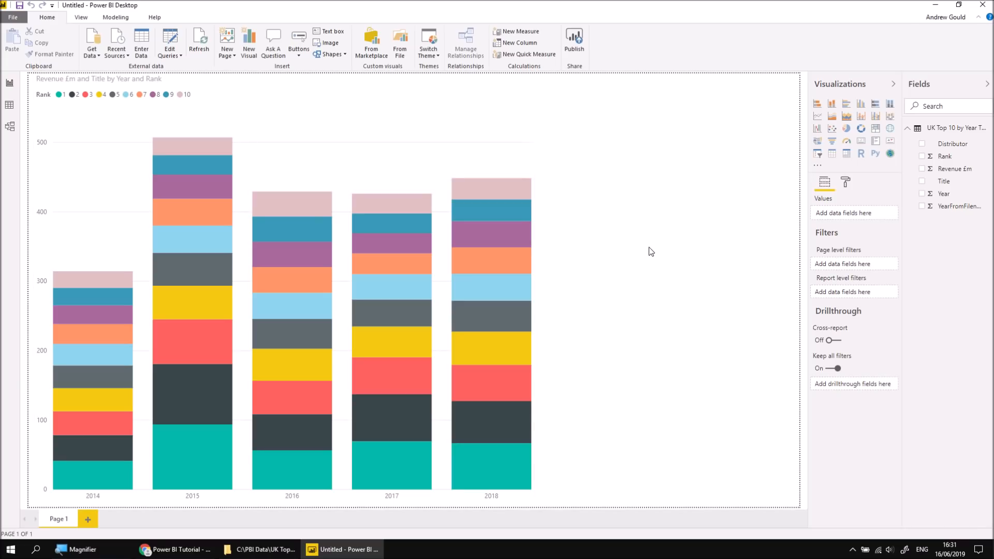
left_click(277, 552)
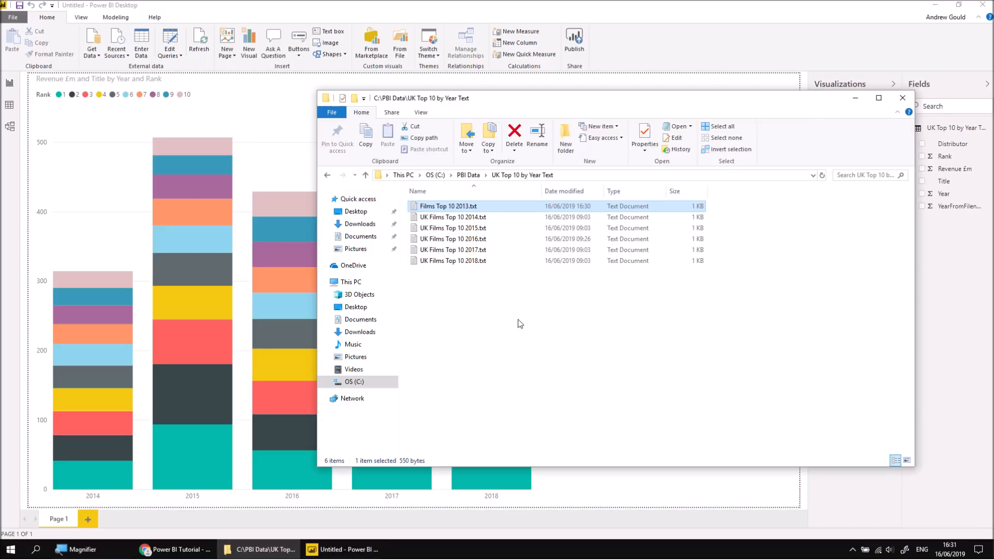
double_click(436, 206)
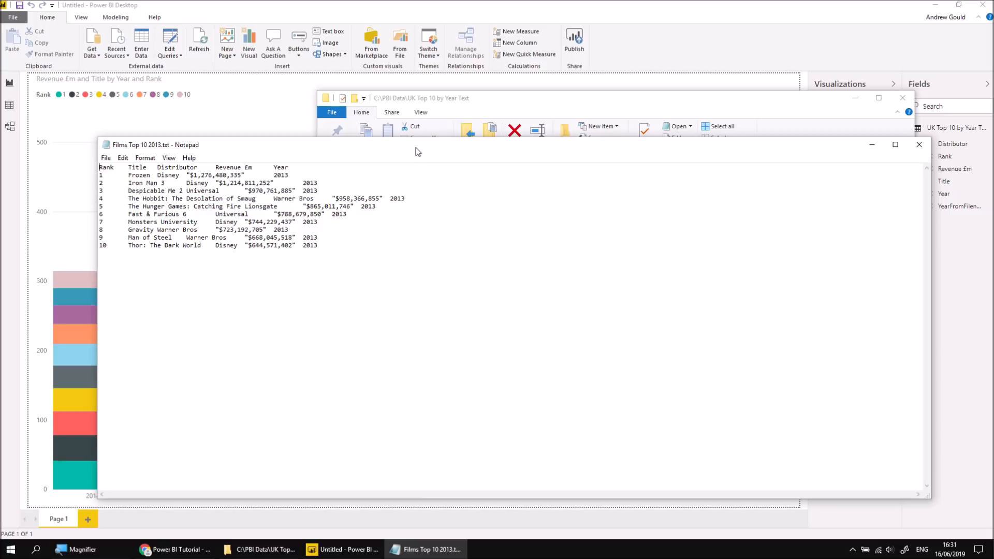
left_click_drag(397, 152, 400, 171)
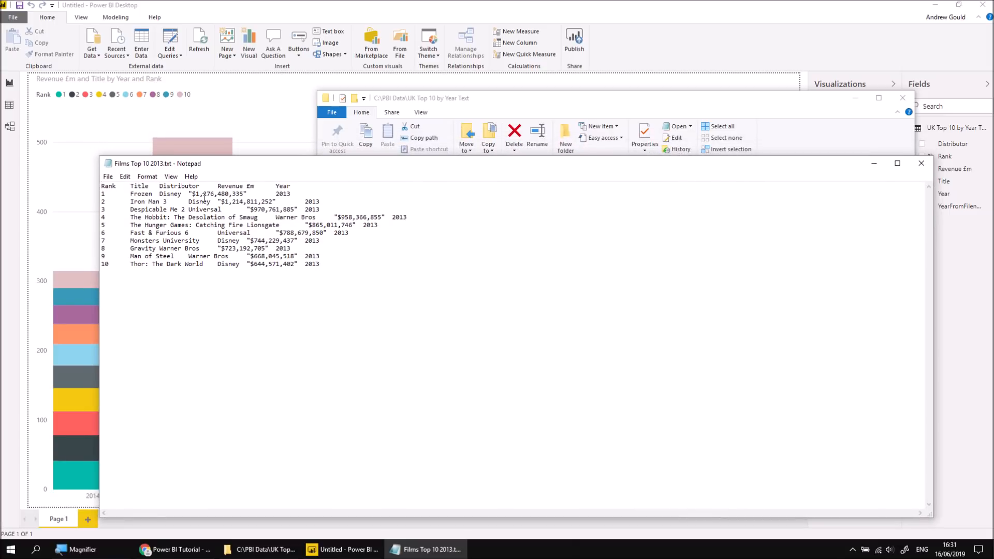
left_click_drag(195, 195, 190, 194)
key("Delete")
key("BackSpace")
key("BackSpace")
left_click(207, 194)
key("BackSpace")
left_click(219, 195)
key("BackSpace")
left_click_drag(225, 202, 221, 202)
key("BackSpace")
left_click(225, 202)
key("BackSpace")
left_click(236, 202)
key("BackSpace")
left_click(244, 202)
key("BackSpace")
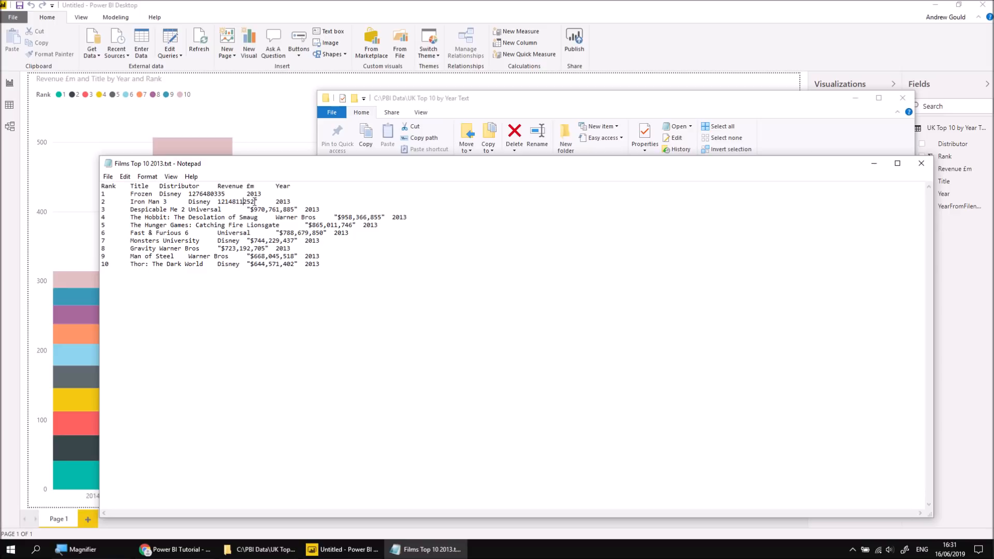
key("BackSpace")
- Clean Despicable Me 2's revenue to the plain number 970761885, and save and close the text file
left_click_drag(254, 209, 247, 209)
key("BackSpace")
left_click(261, 209)
key("BackSpace")
left_click(273, 209)
key("BackSpace")
left_click(283, 209)
key("BackSpace")
left_click(921, 163)
left_click(468, 280)
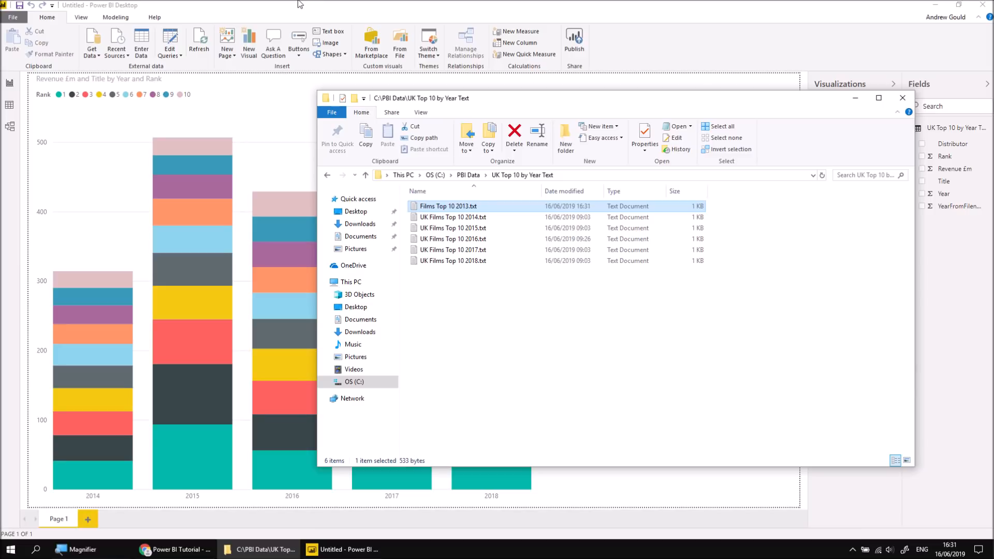
- Switch to Power BI Desktop, refresh the report, dismiss the refresh summary and check the chart's 2013 column
left_click(299, 4)
left_click(199, 40)
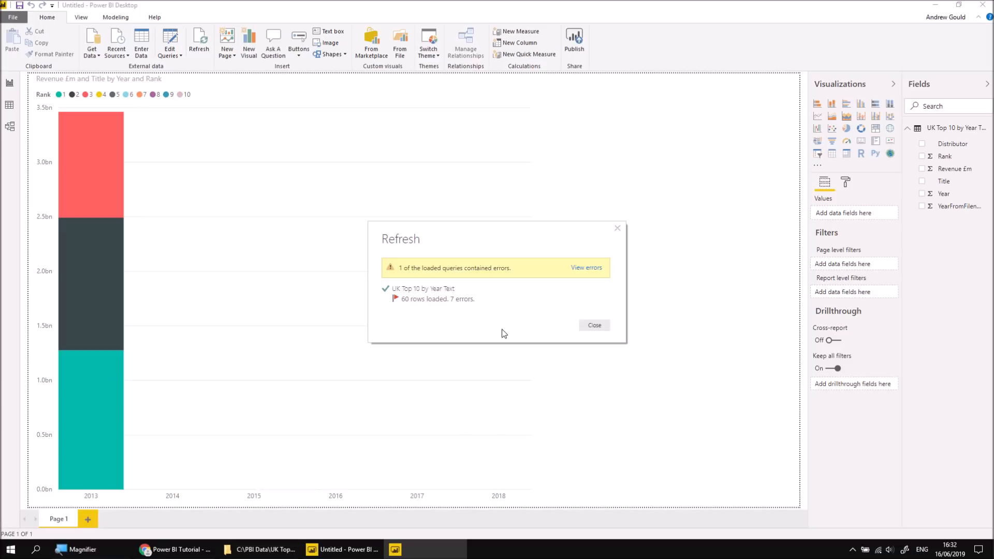
left_click(601, 325)
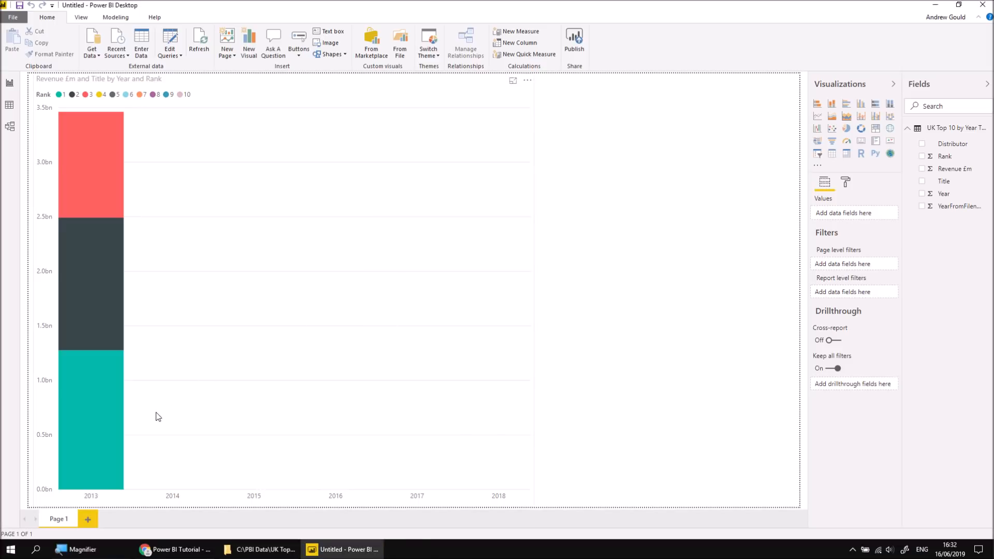
mouse_move(97, 479)
- Filter the column chart to Year is greater than 2013, compare the remaining columns, and clear the filter
left_click(510, 402)
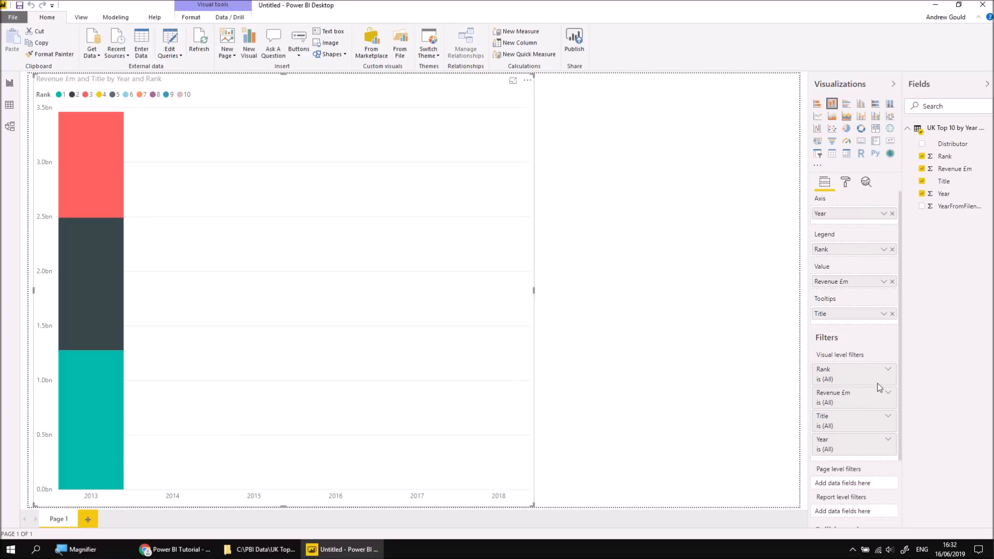
left_click(887, 443)
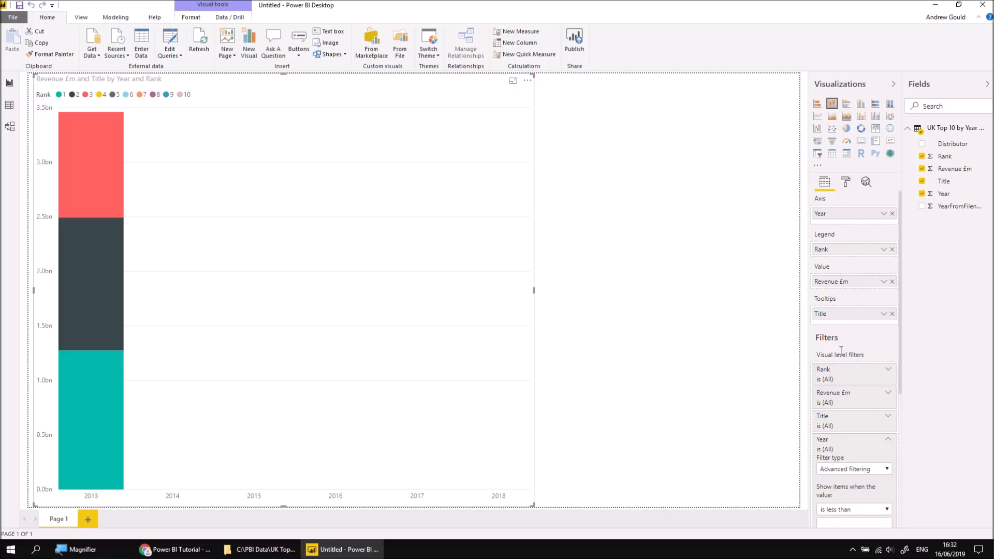
scroll(867, 457, "down", 1)
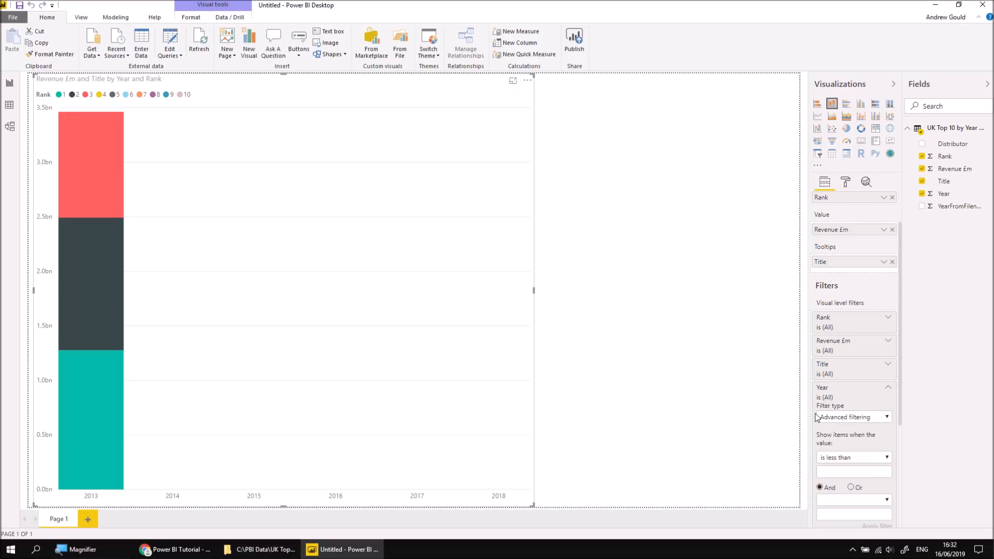
scroll(862, 460, "down", 1)
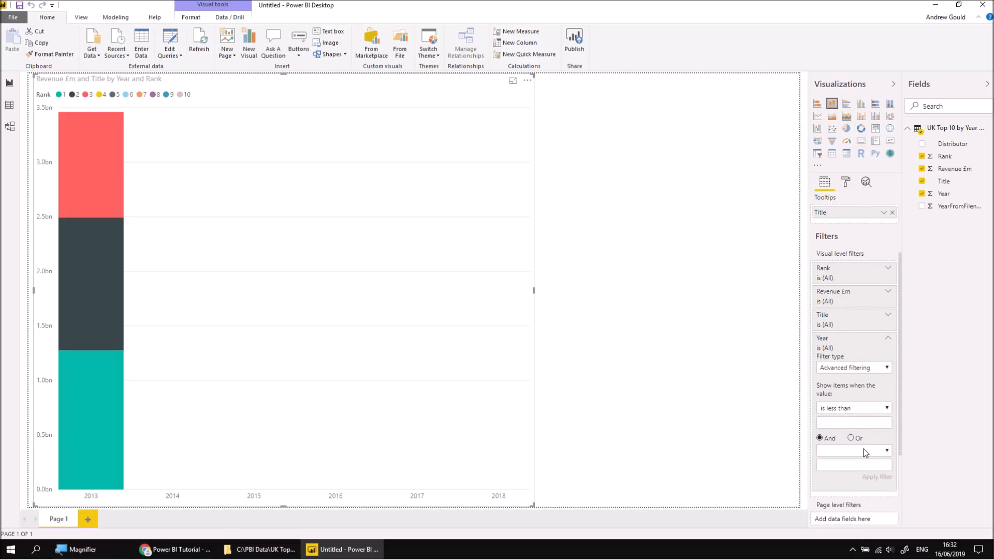
left_click(887, 406)
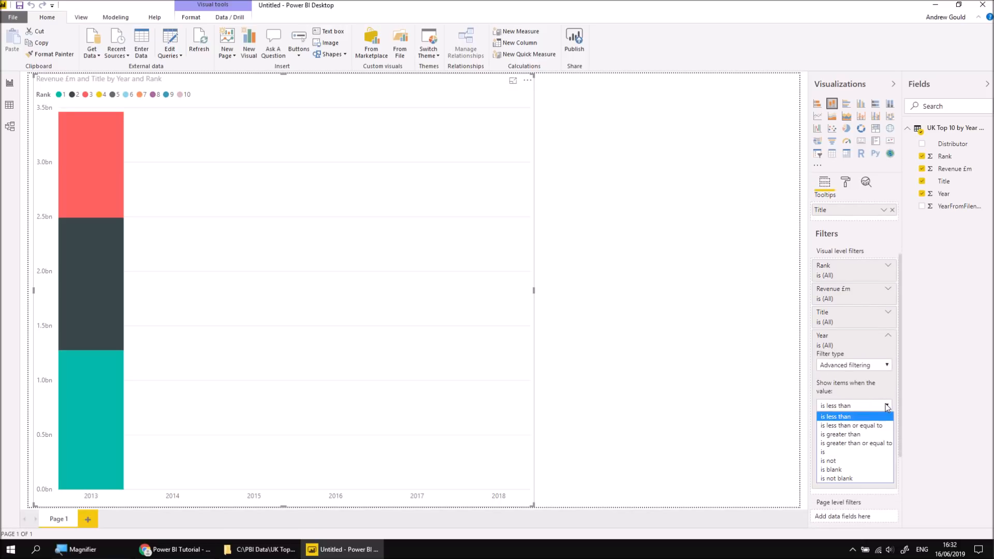
left_click(857, 434)
left_click(848, 419)
type("2013")
left_click(877, 474)
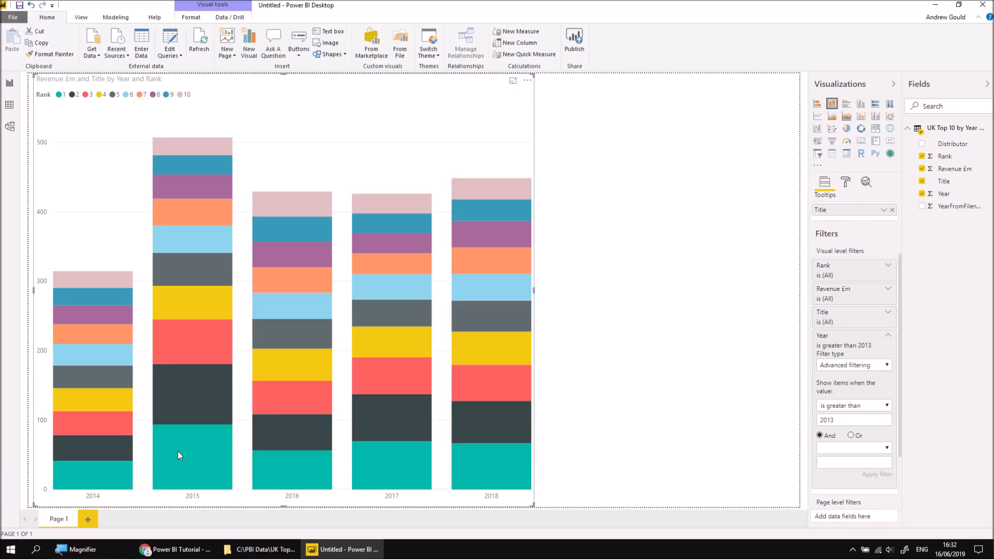
mouse_move(178, 451)
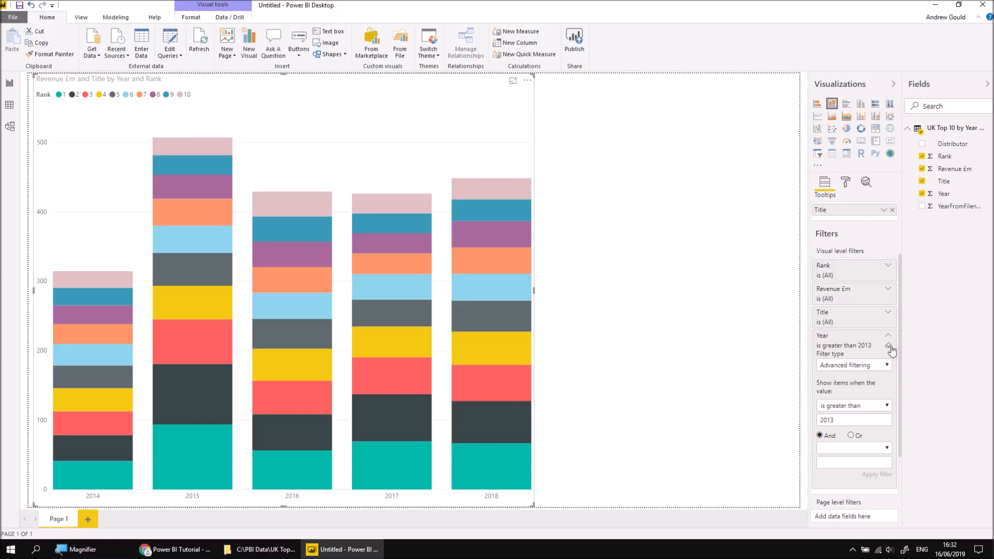
left_click(889, 346)
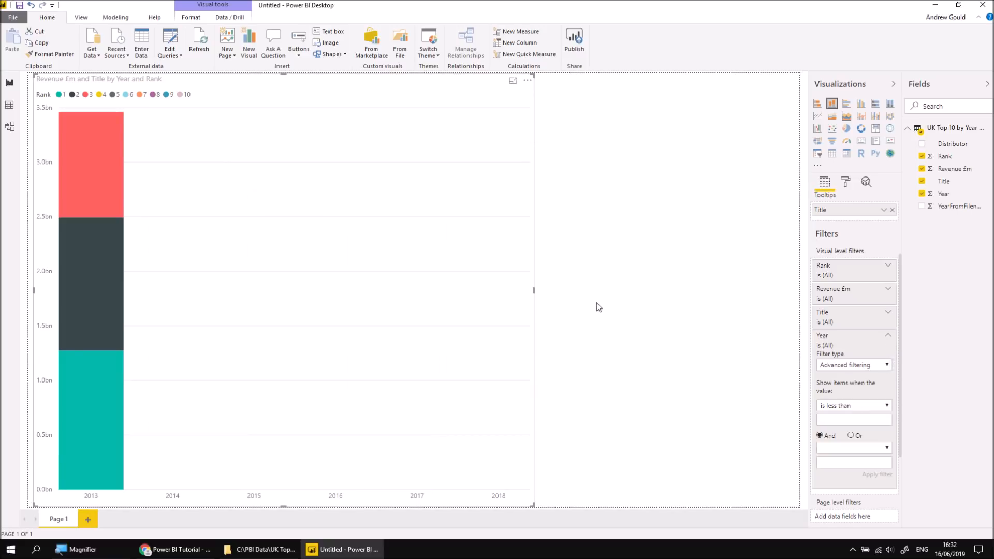
- Shorten the first three revenues in Films Top 10 2013.txt to 1276, 1214 and 970, and save the file
left_click(254, 553)
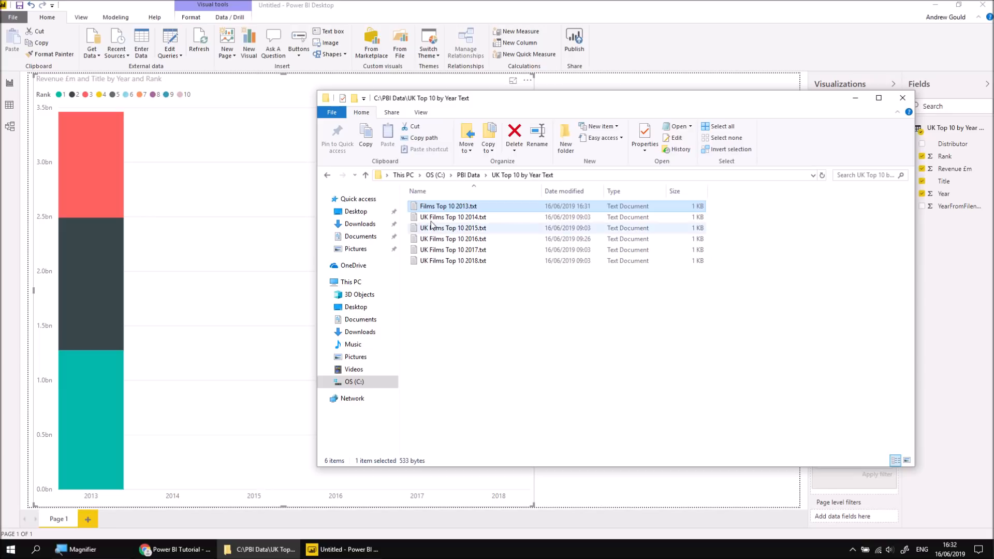
double_click(443, 207)
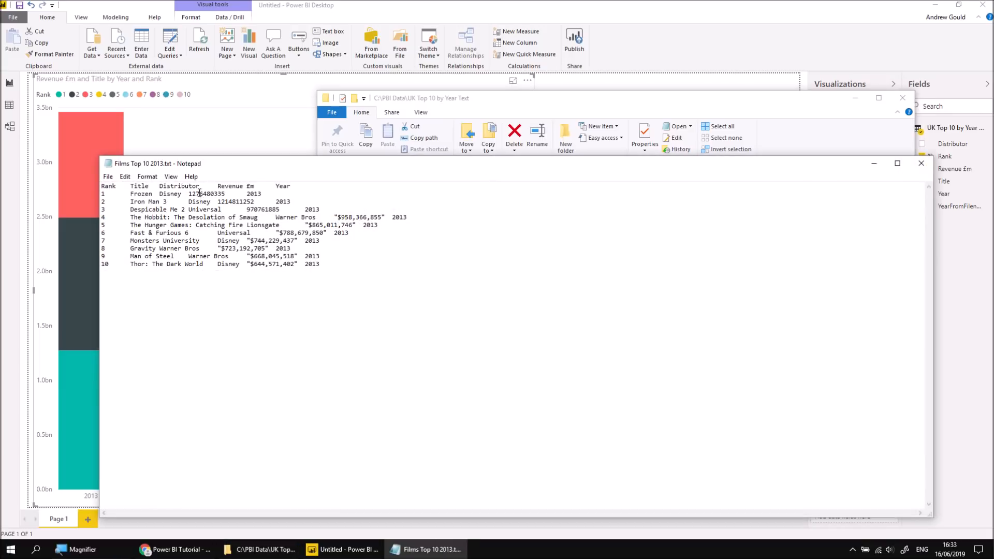
left_click_drag(190, 194, 192, 194)
left_click_drag(216, 194, 230, 195)
key("Delete")
left_click_drag(232, 201, 254, 202)
key("Delete")
left_click_drag(280, 209, 260, 212)
key("Delete")
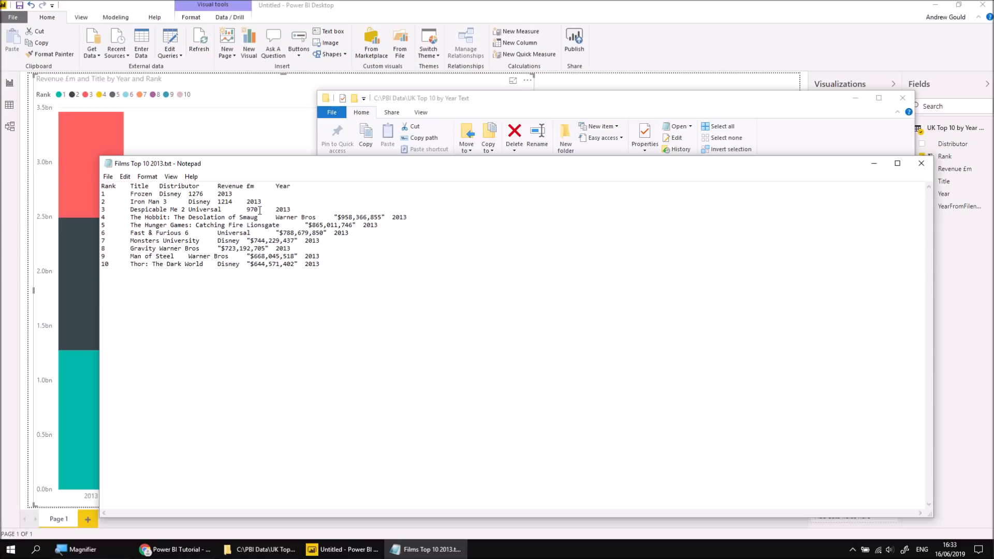
left_click(922, 166)
left_click(469, 279)
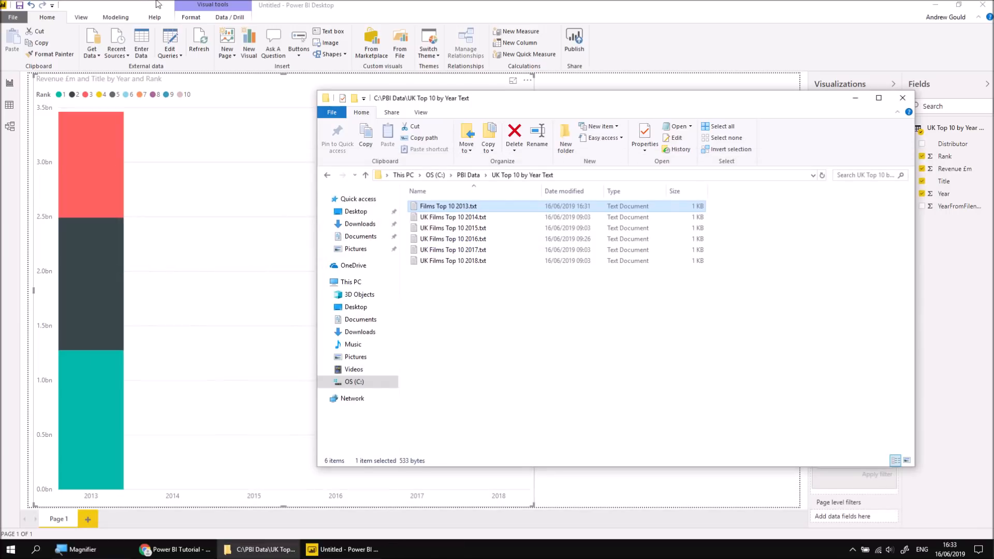
- Refresh the Power BI report again, dismiss the refresh summary and compare the yearly columns
left_click(201, 43)
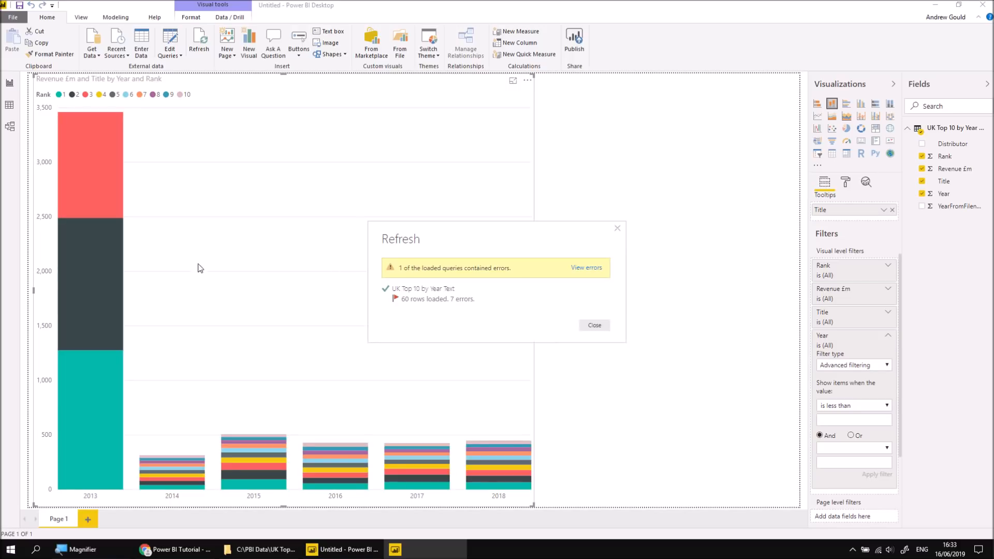
left_click(594, 326)
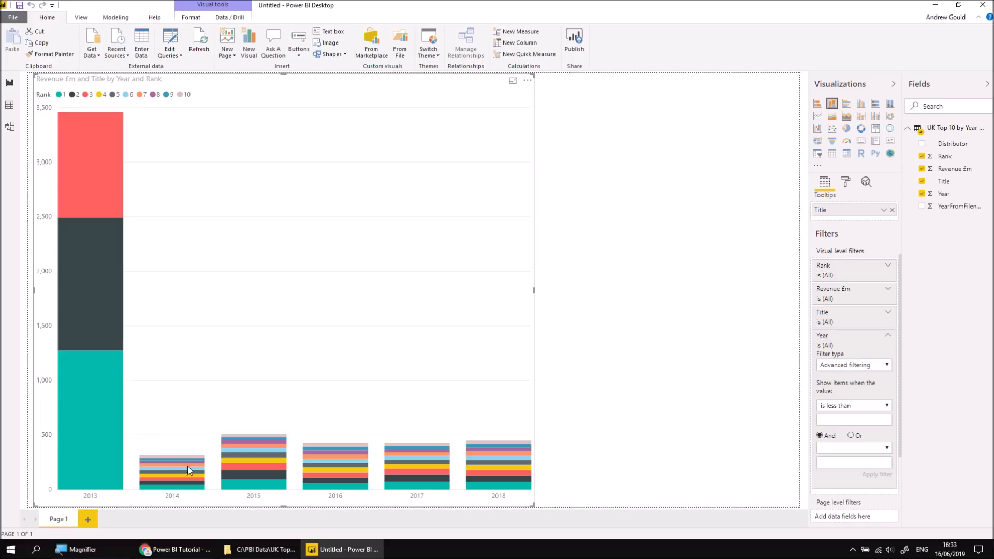
mouse_move(260, 485)
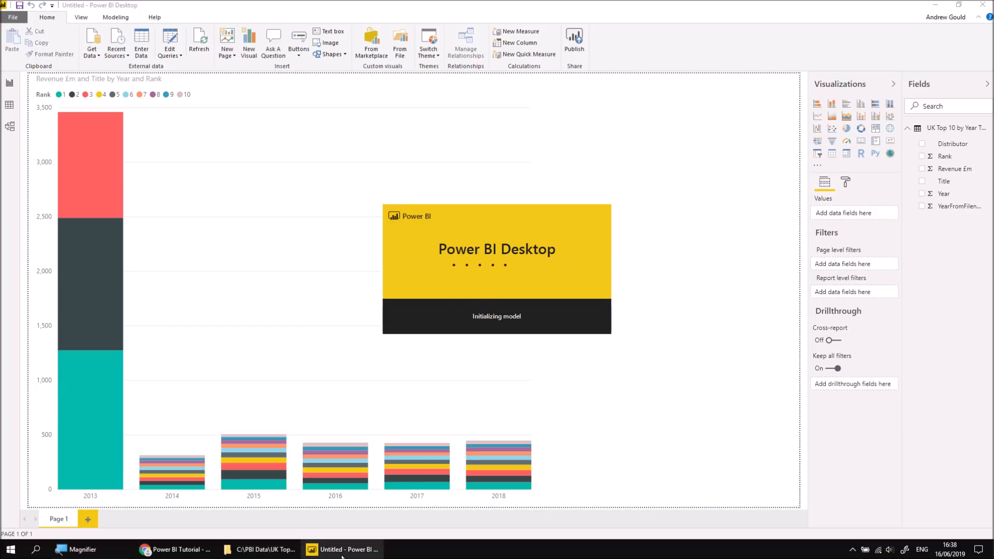
- Close the text file report without saving and dismiss the start screen of the new blank report
mouse_move(334, 556)
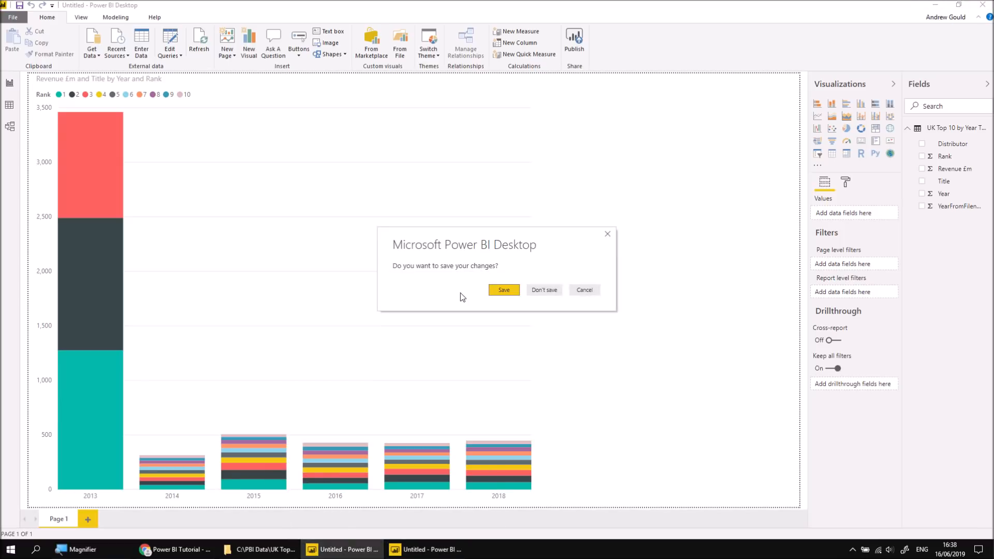
left_click(541, 290)
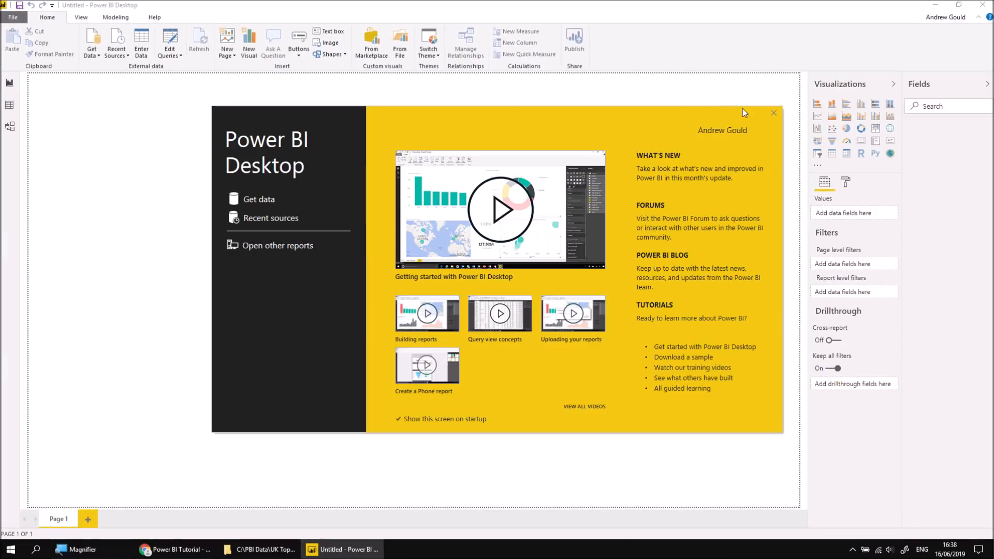
left_click(774, 113)
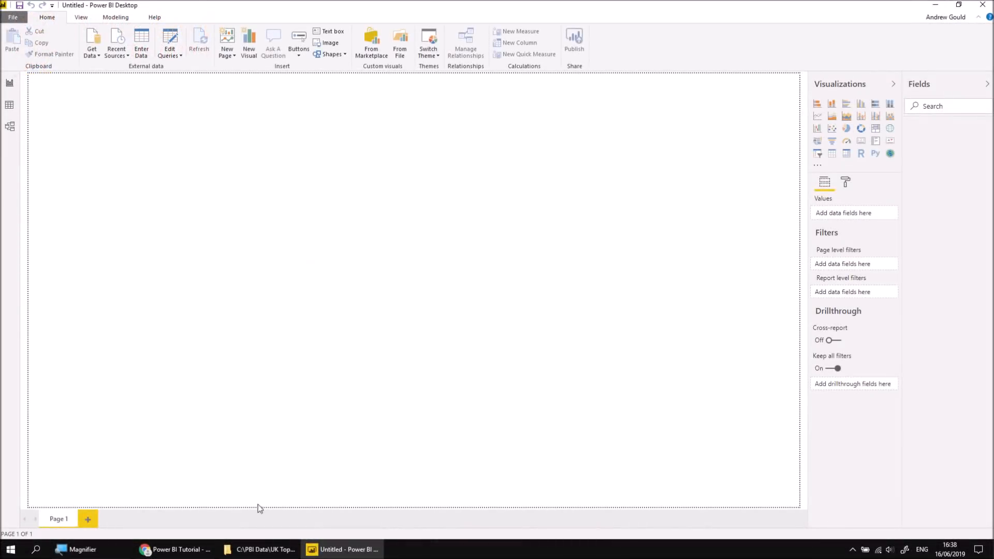
- View the yearly workbooks in the UK Top 10 by Year Excel folder under PBI Data, and close File Explorer
left_click(264, 549)
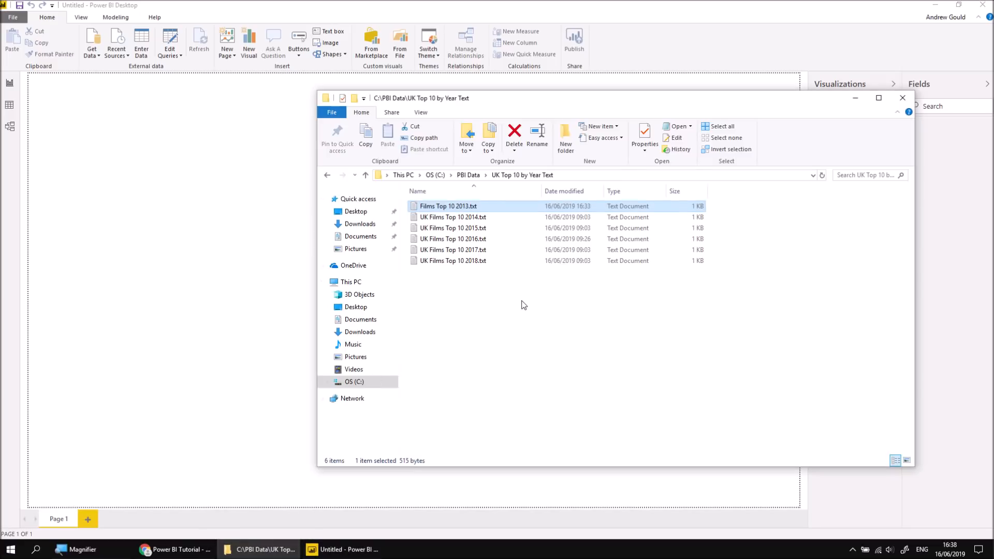
left_click(468, 175)
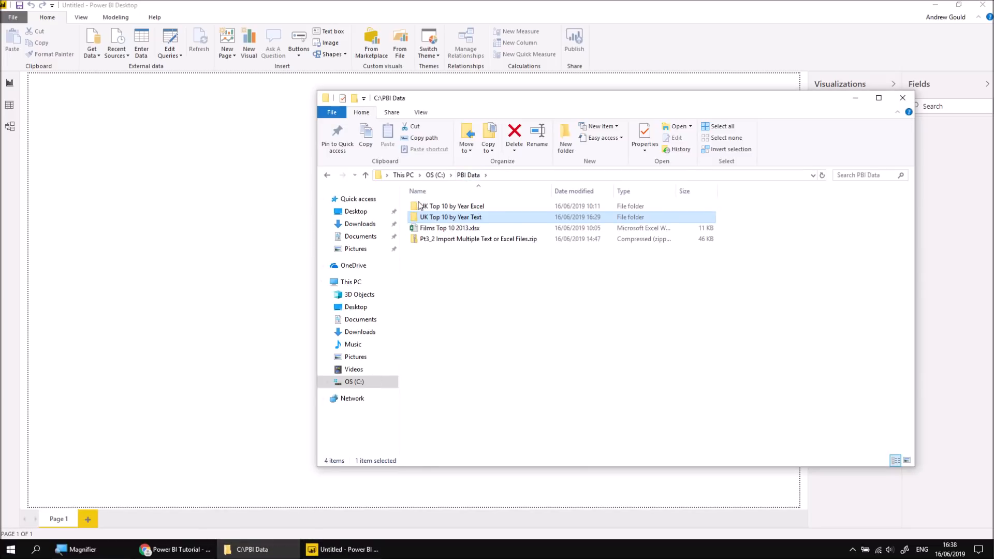
double_click(455, 207)
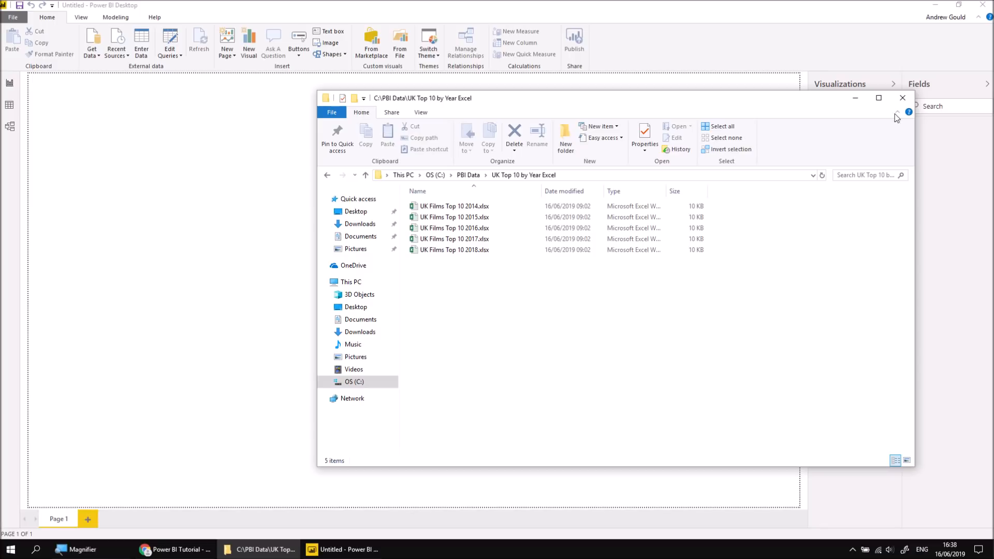
left_click(903, 99)
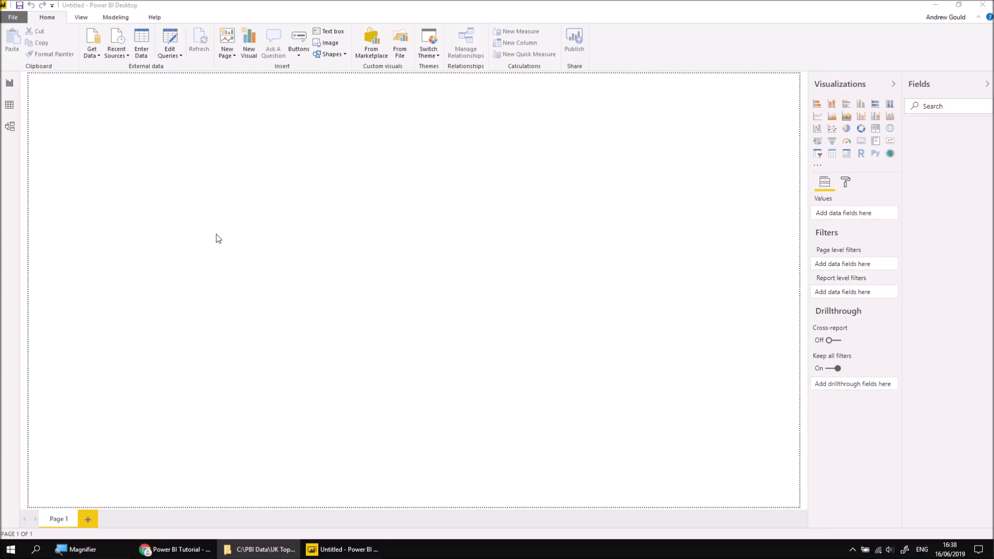
- Connect to the UK Top 10 by Year Excel folder in C:\PBI Data as a Folder data source
left_click(92, 55)
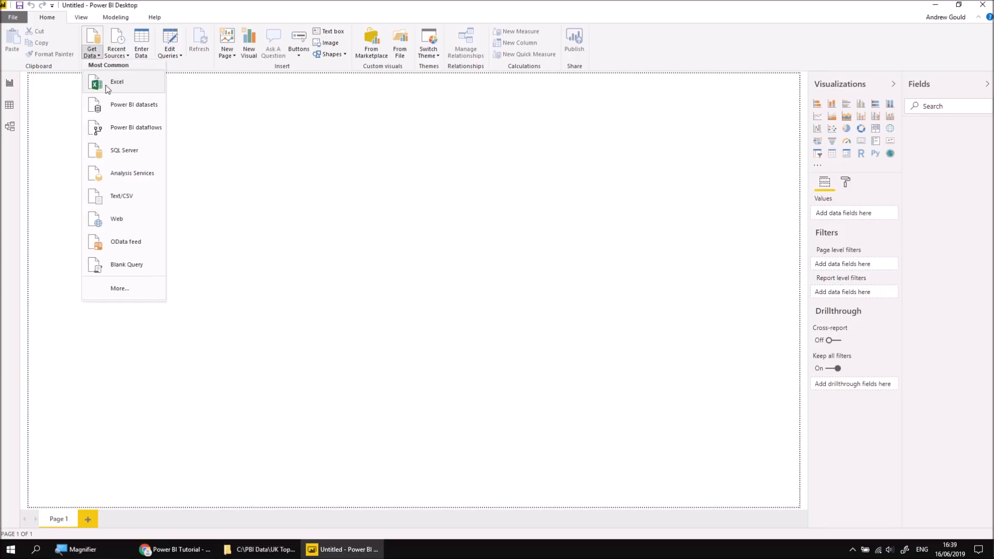
left_click(121, 292)
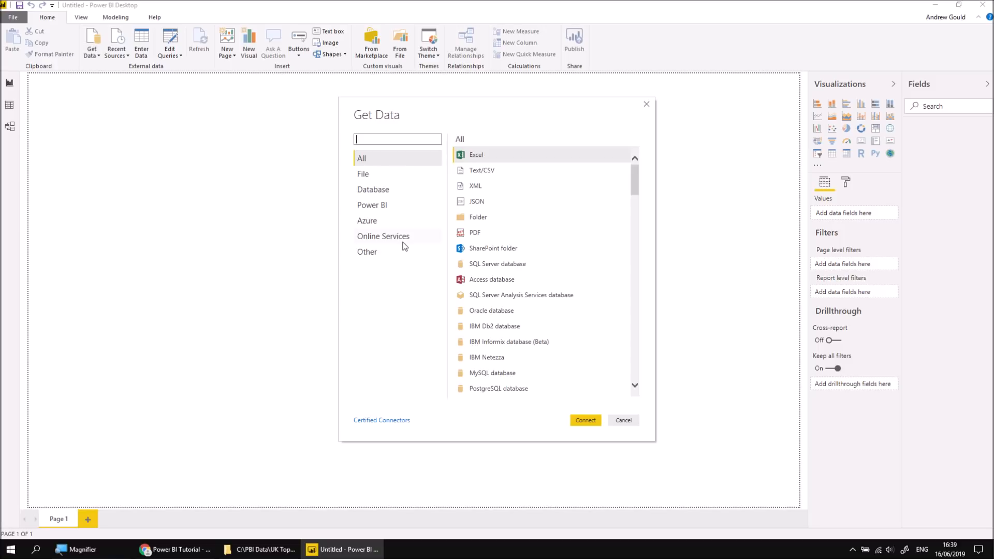
left_click(477, 218)
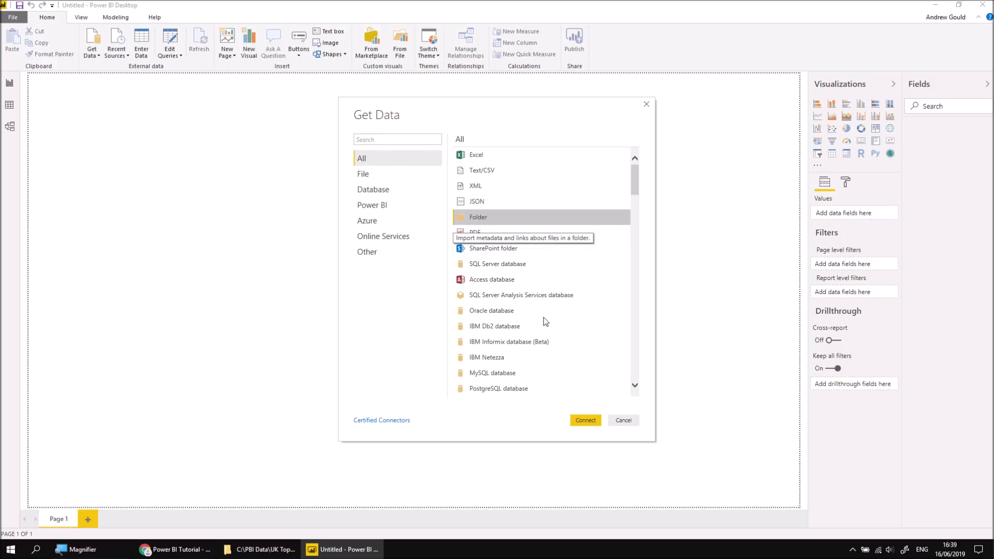
left_click(585, 420)
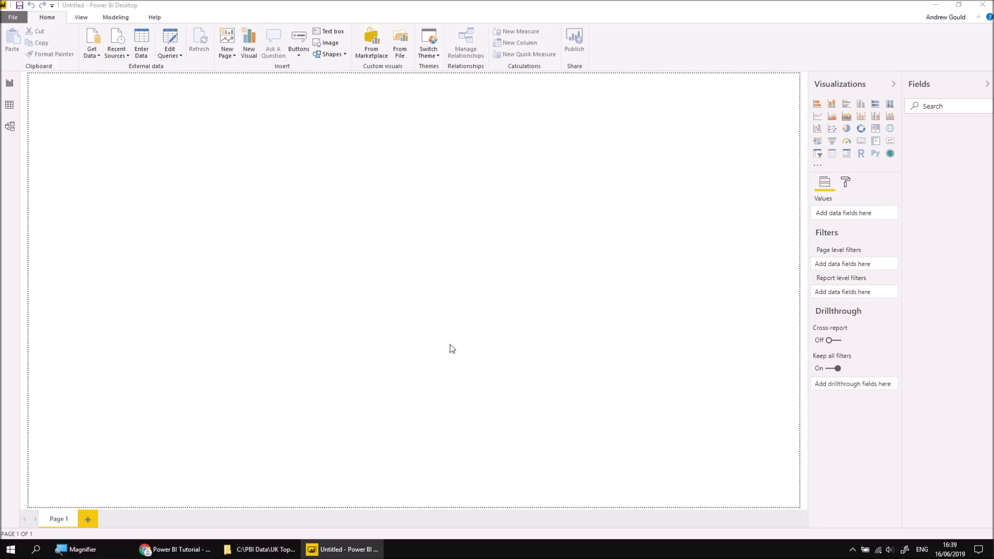
left_click(604, 261)
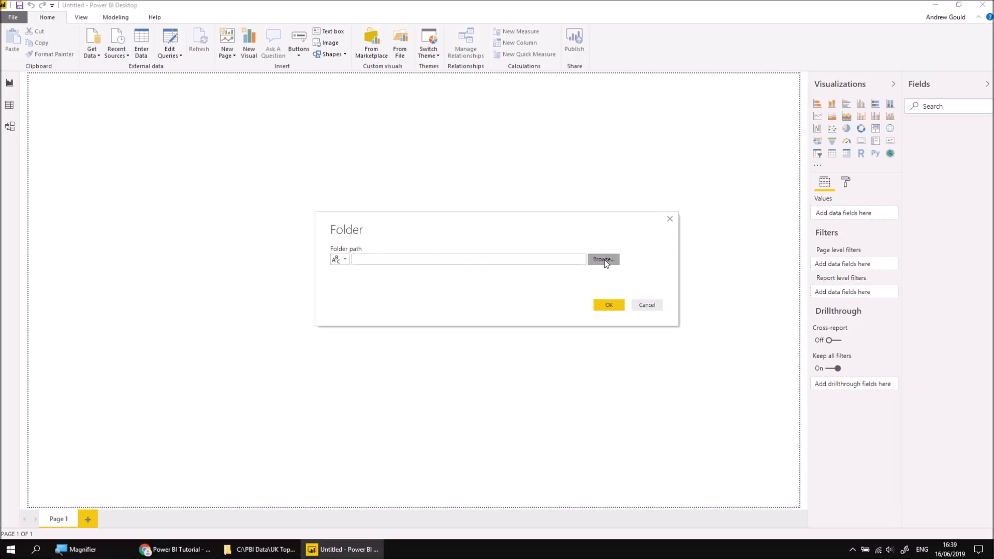
left_click(427, 266)
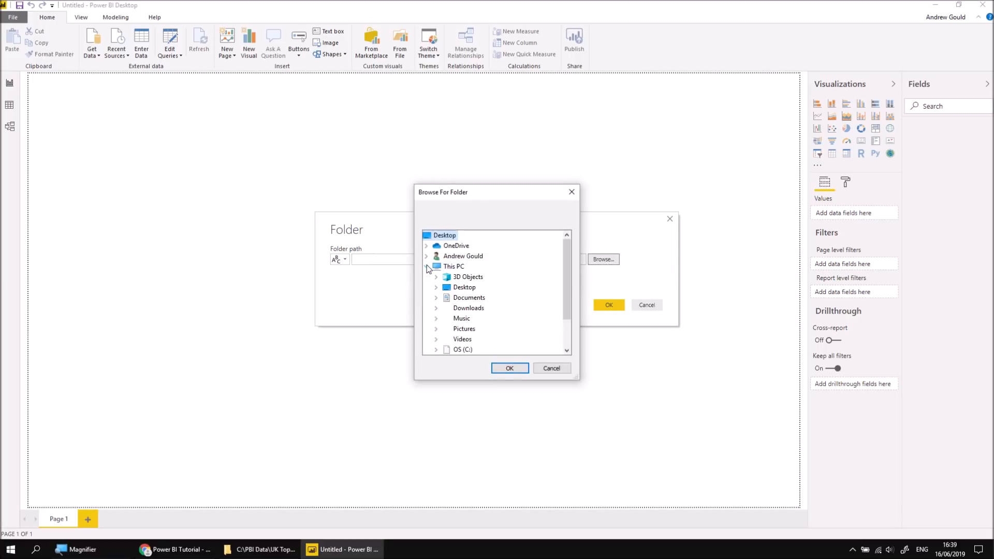
left_click(436, 349)
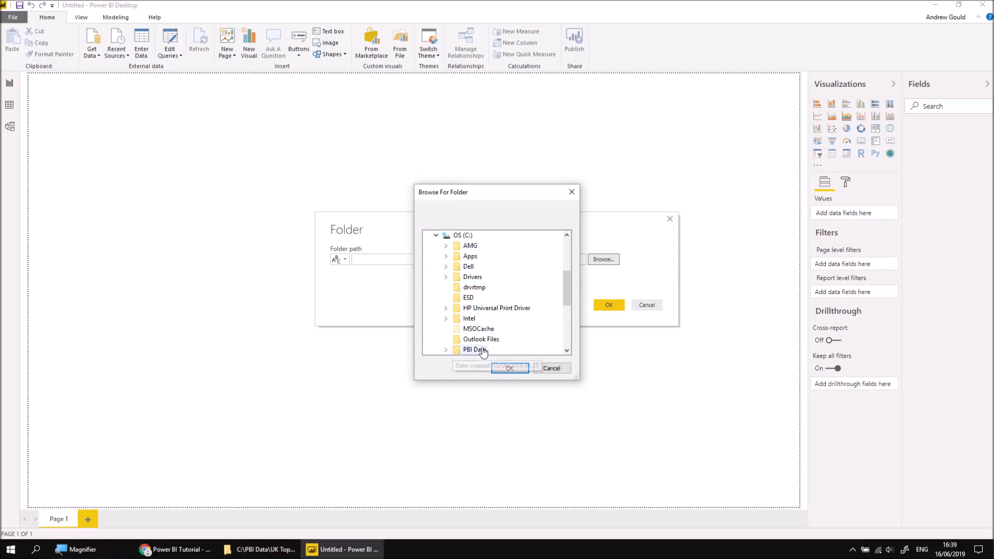
left_click(446, 349)
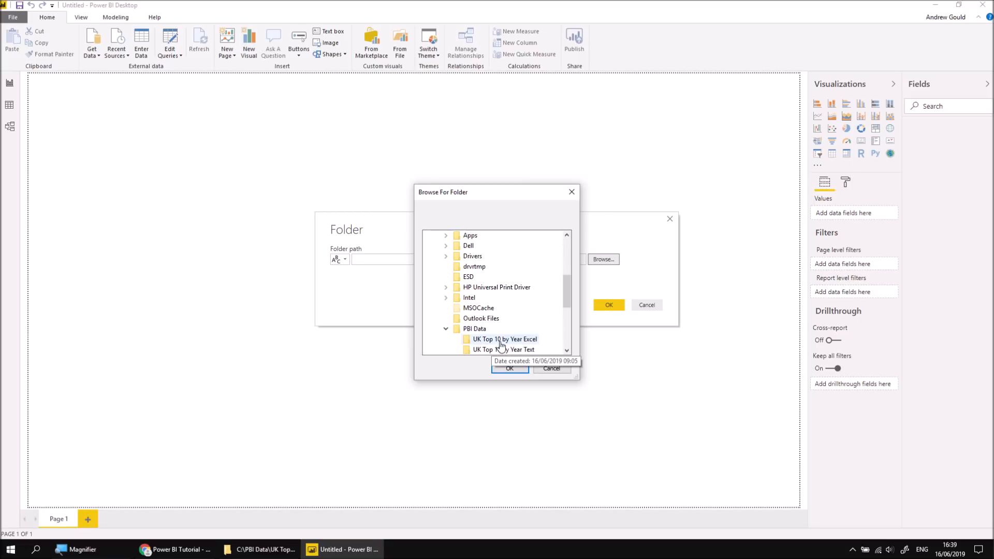
left_click(506, 340)
left_click(510, 369)
left_click(602, 305)
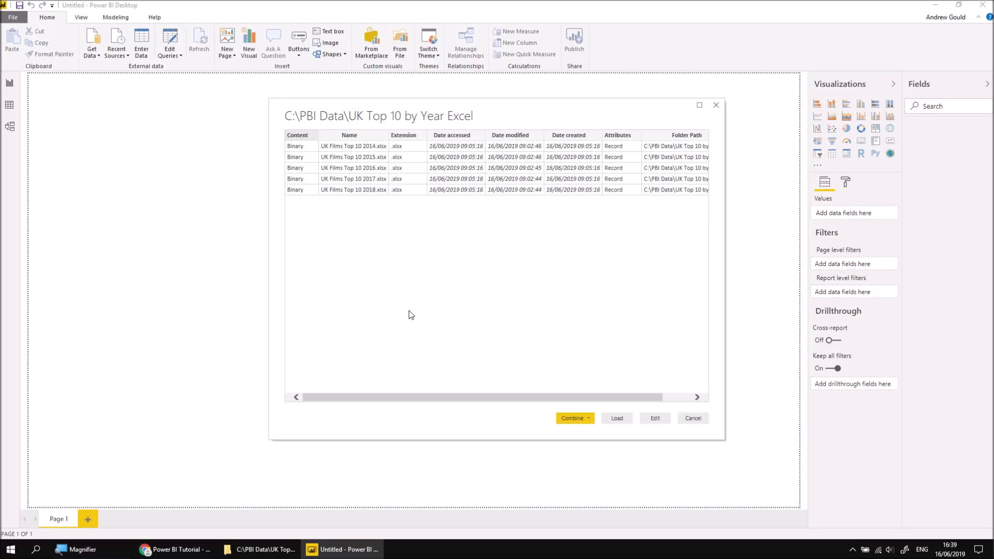
- Combine and load the workbooks, keeping the first file as the example and extracting the Top 10 Films sheet
left_click(588, 420)
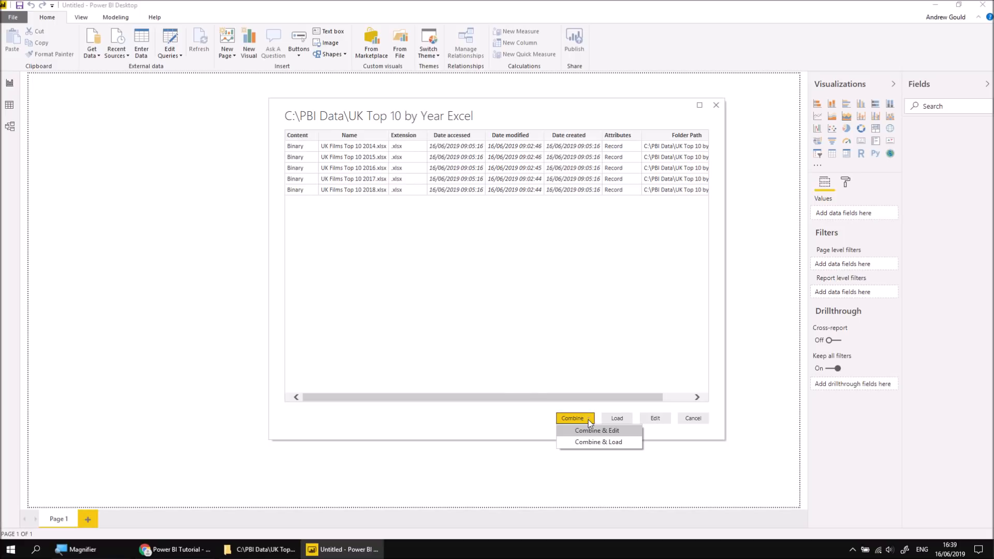
left_click(607, 443)
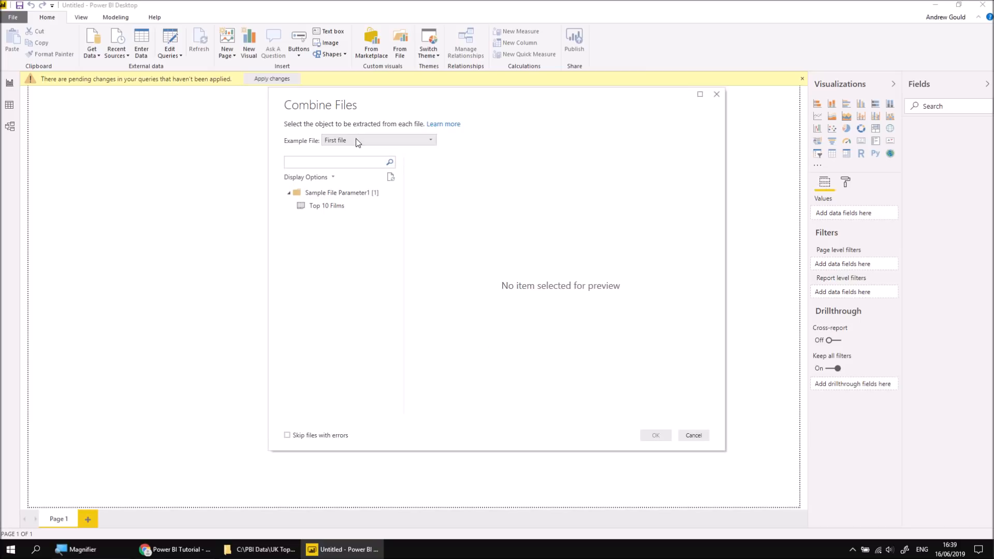
left_click(355, 140)
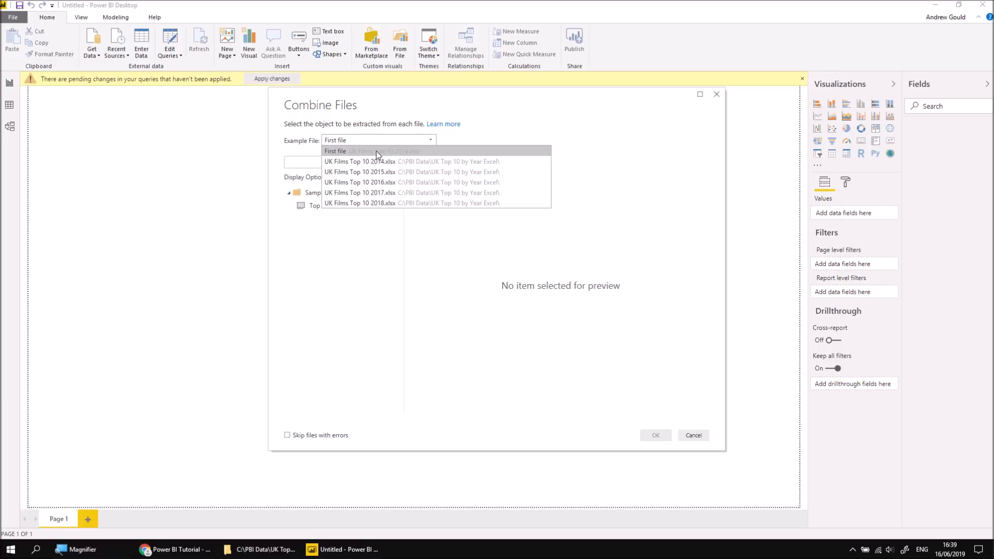
left_click(382, 142)
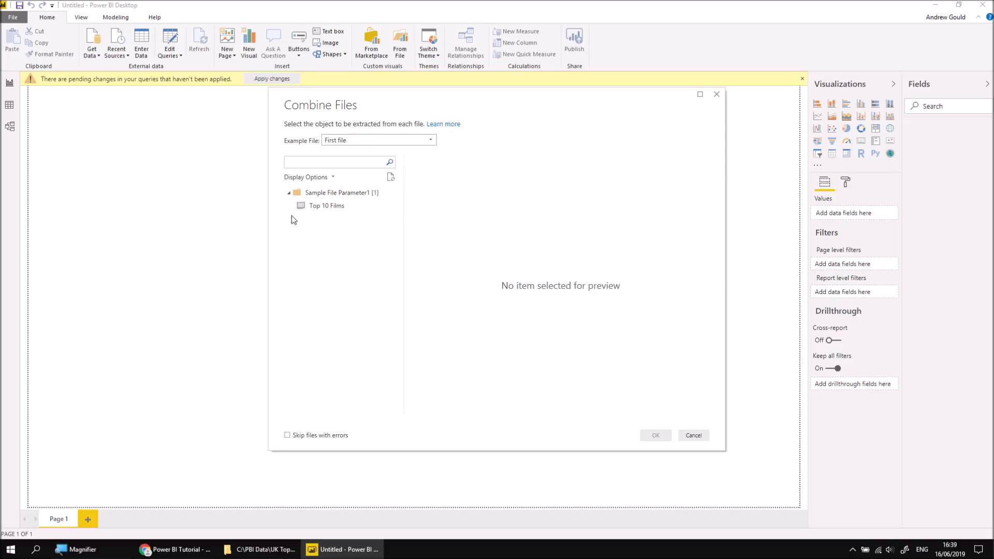
left_click(326, 207)
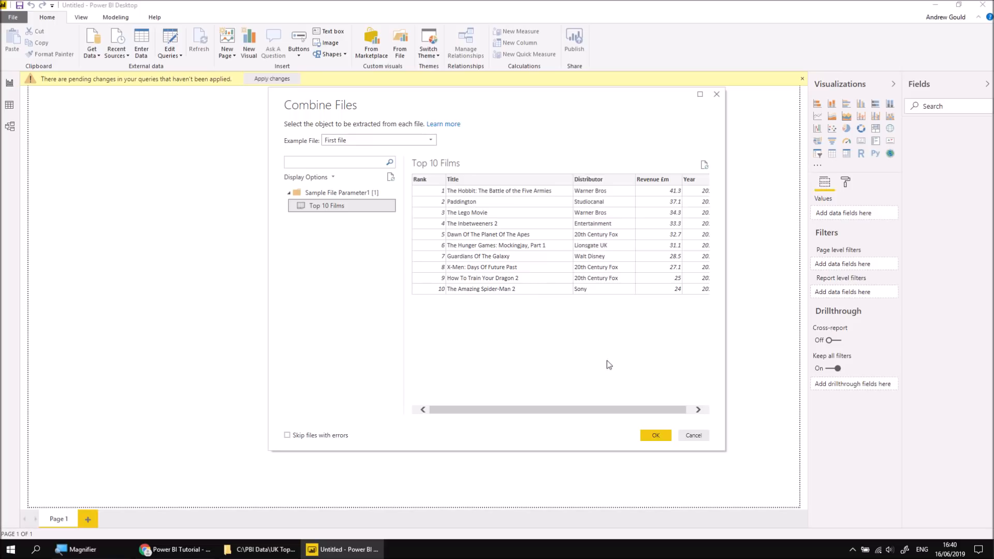
left_click(654, 435)
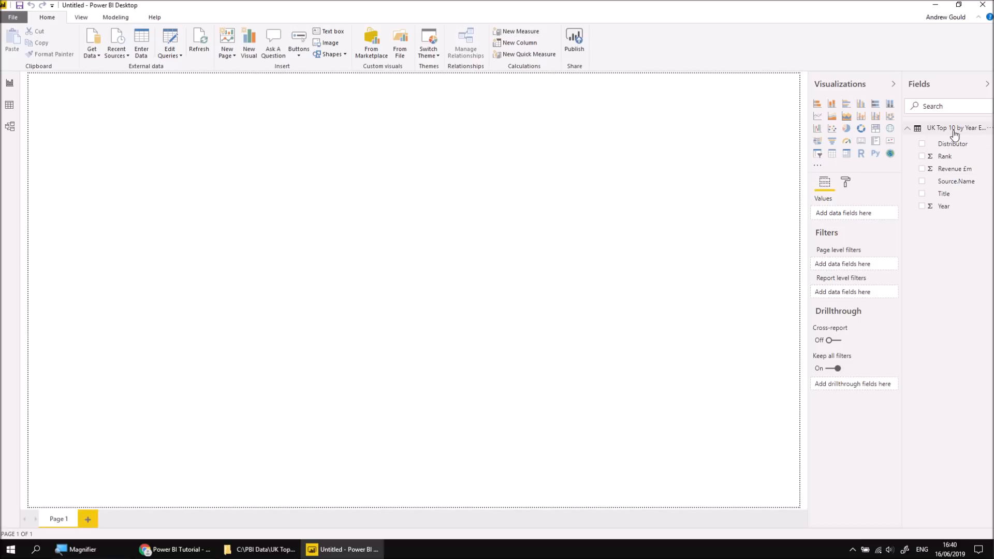
- Review the combined table's rows and its Source.Name column in the data view, and return to the report page
left_click(10, 105)
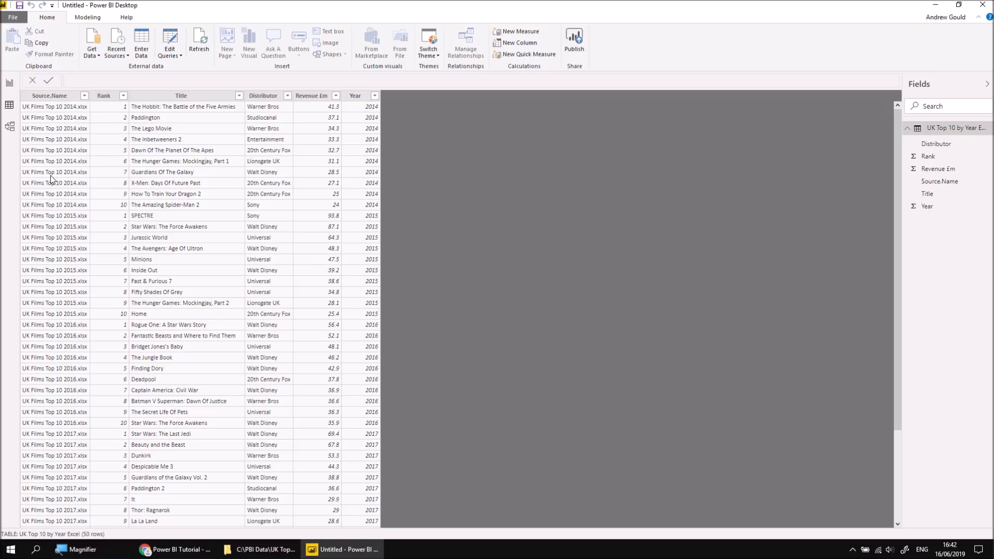
left_click(59, 97)
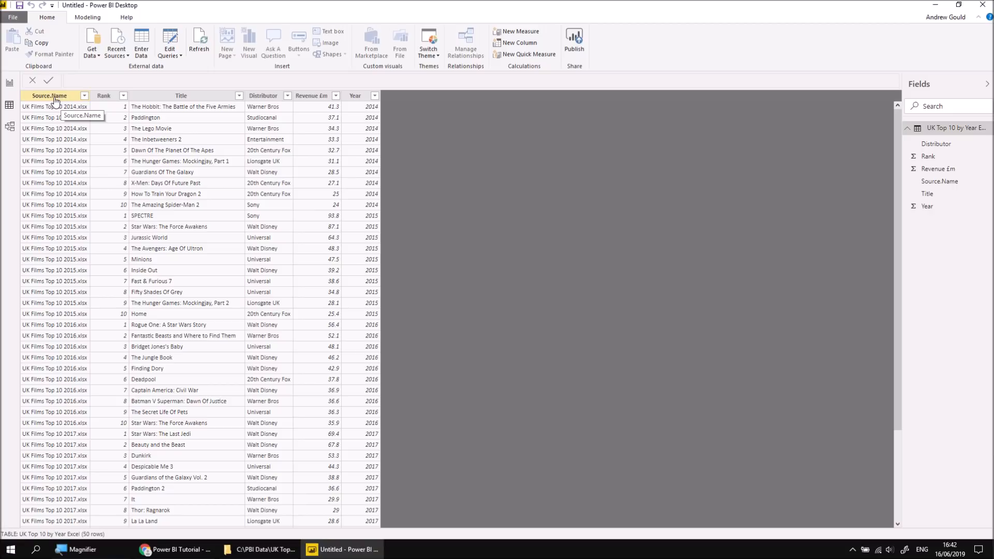
left_click(10, 83)
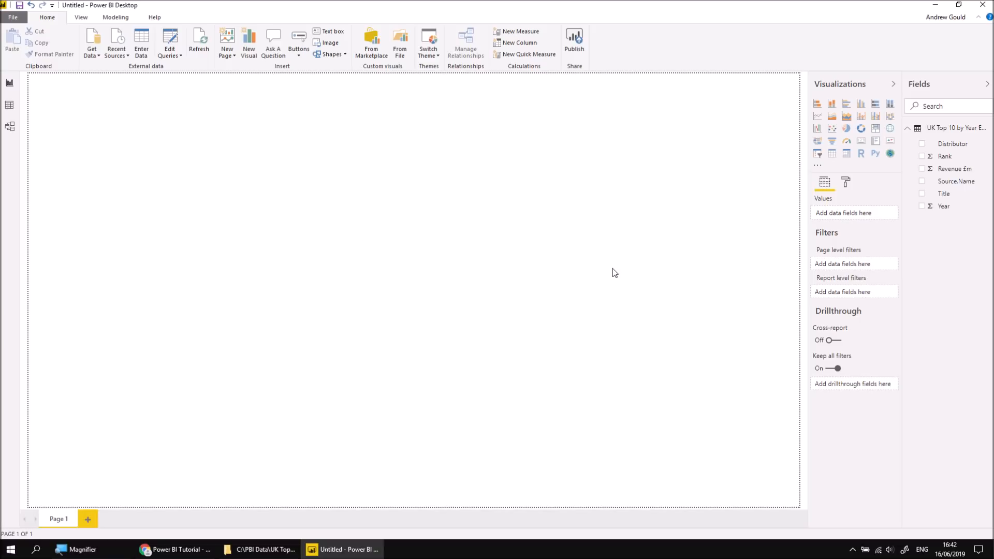
- Add a treemap of Revenue £m grouped by Rank, enlarged to fill the left half of the report page
left_click(876, 128)
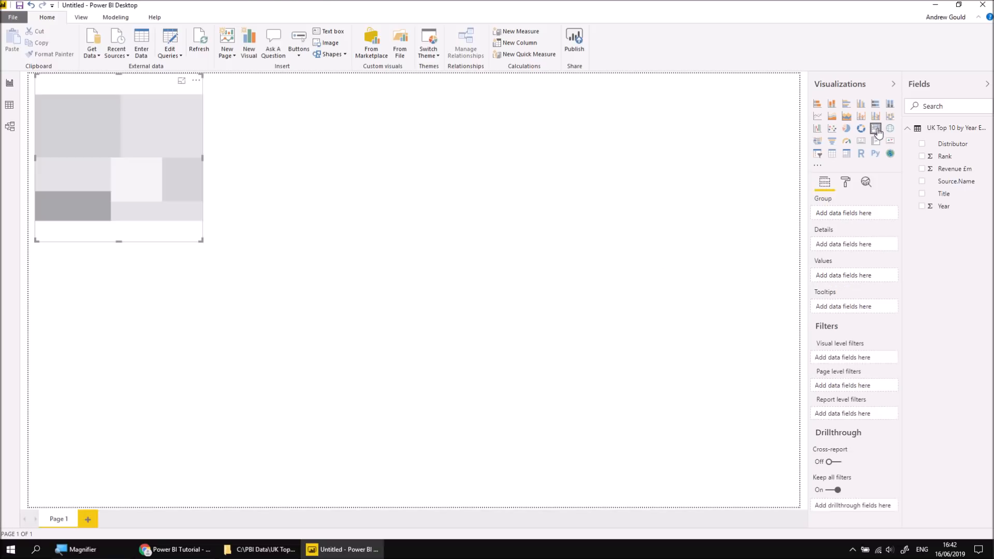
left_click_drag(201, 239, 394, 509)
left_click(348, 116)
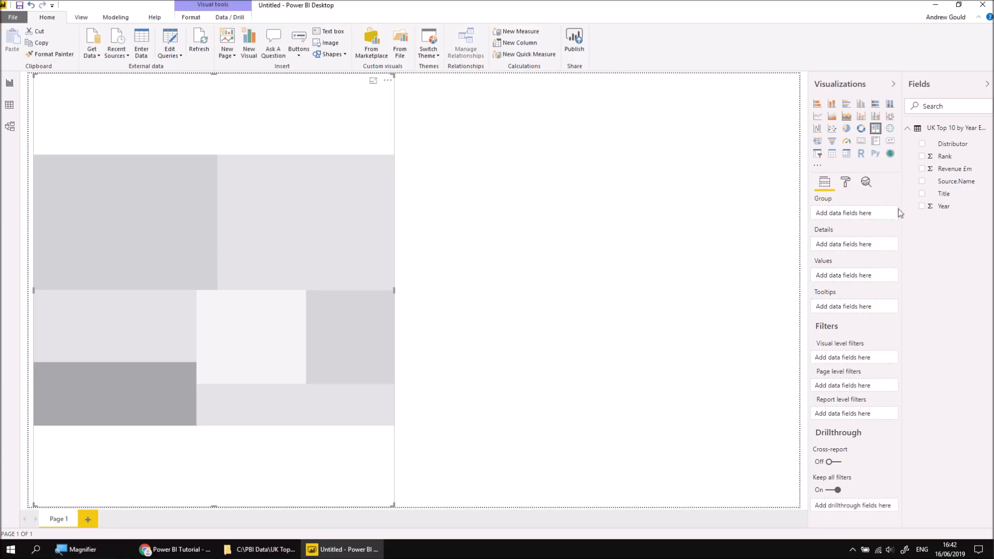
left_click(923, 156)
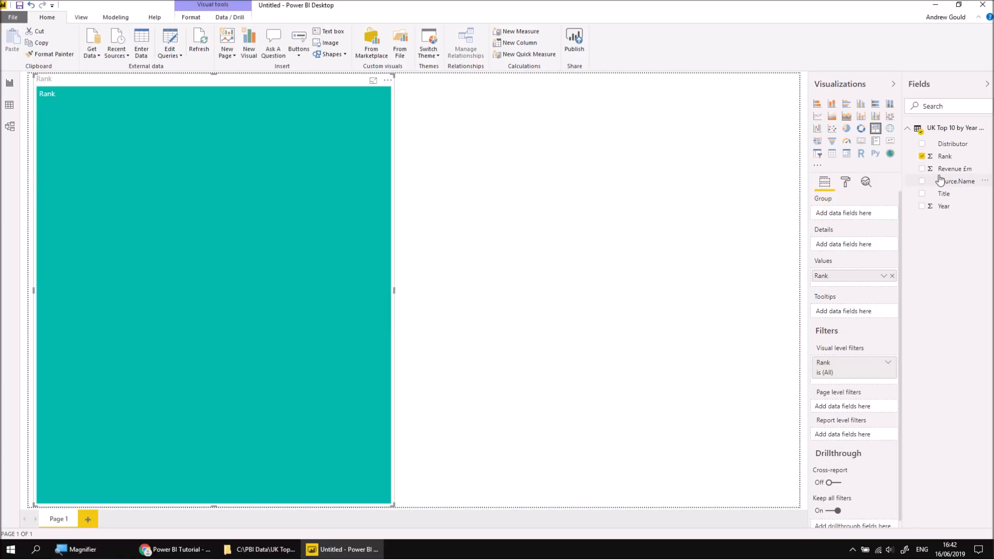
left_click_drag(947, 172, 853, 214)
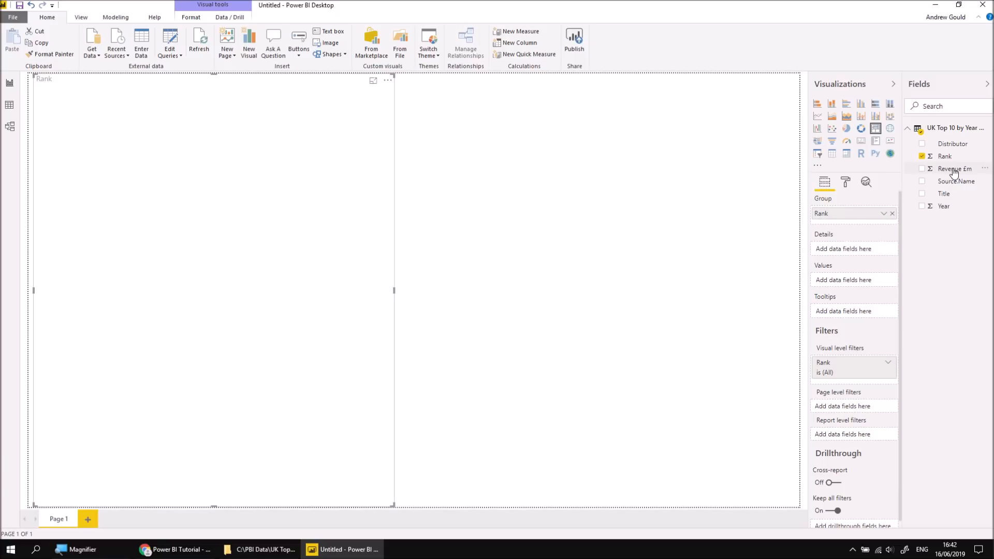
left_click_drag(955, 173, 867, 283)
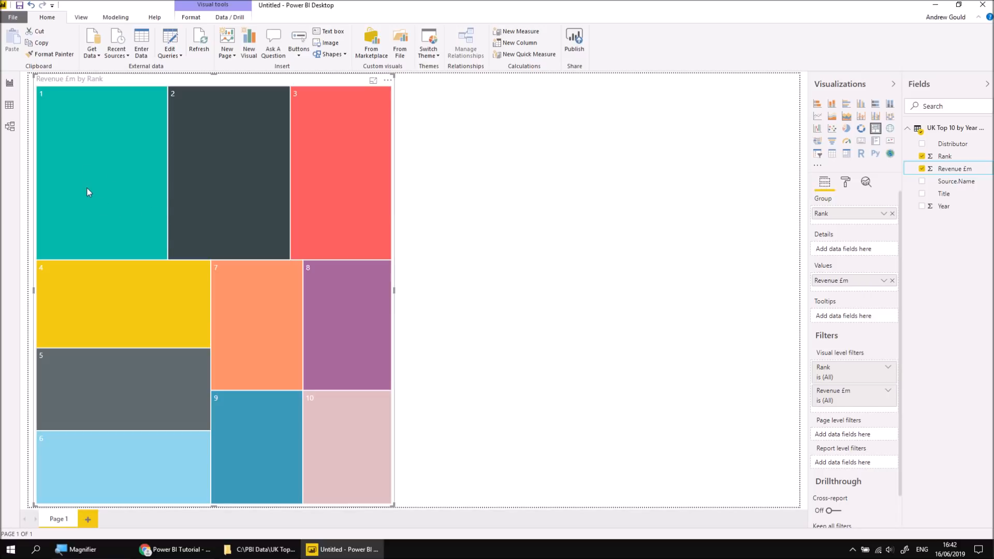
mouse_move(110, 204)
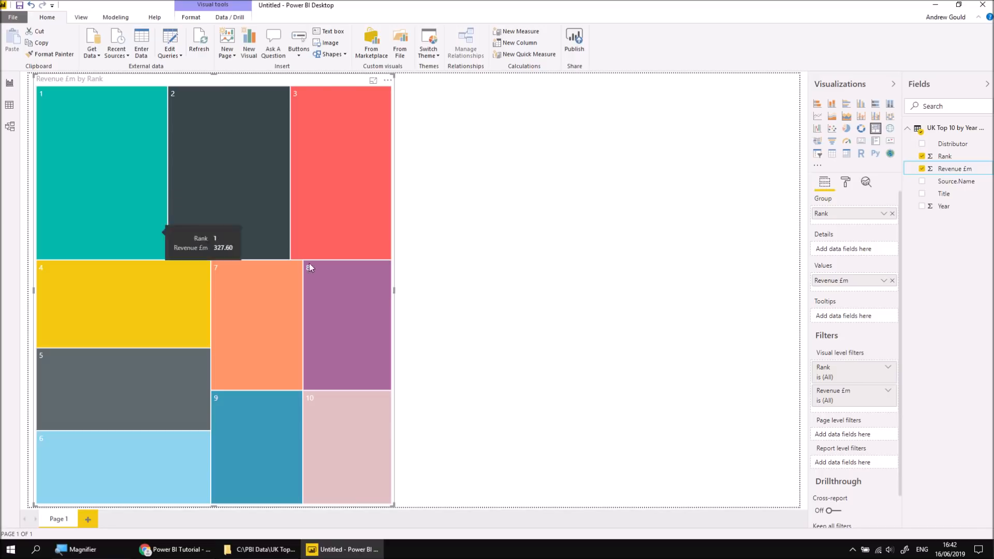
- Add a second treemap beside the first, showing Revenue £m grouped by Year
left_click(558, 238)
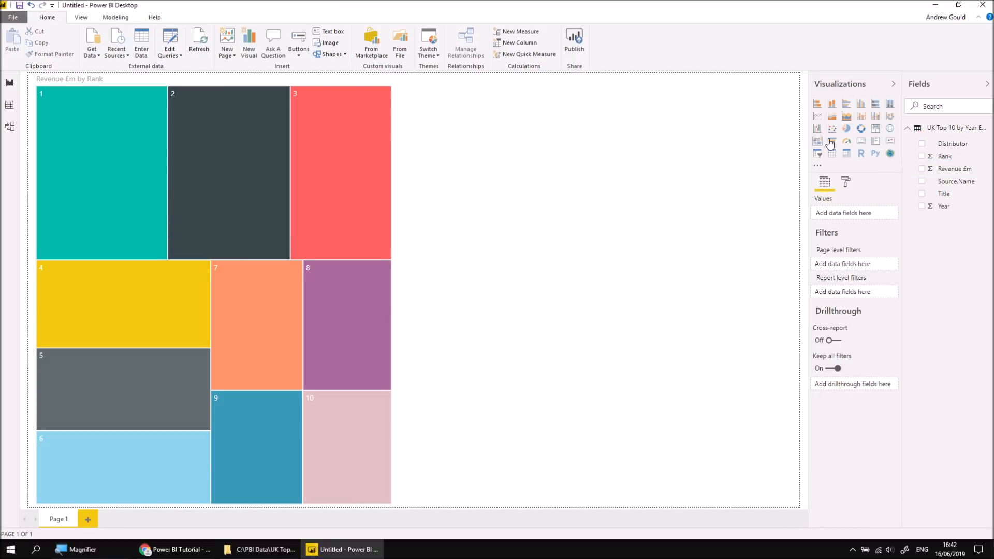
left_click(875, 129)
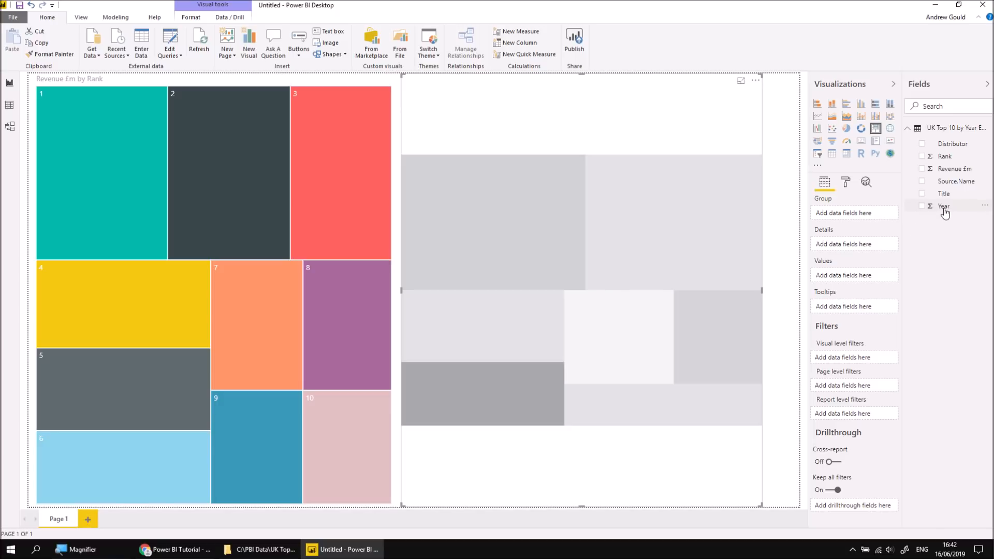
left_click_drag(945, 212, 861, 217)
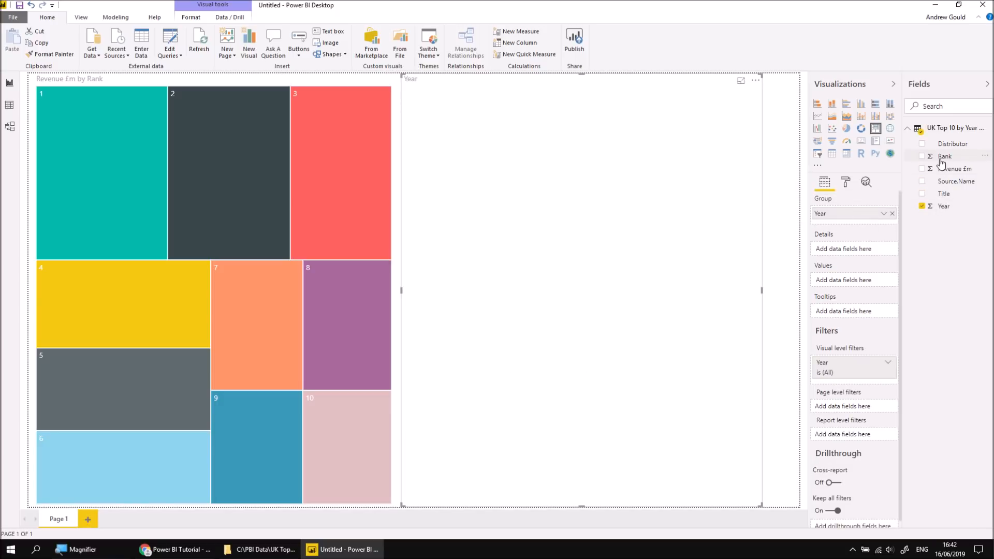
left_click_drag(952, 185, 875, 283)
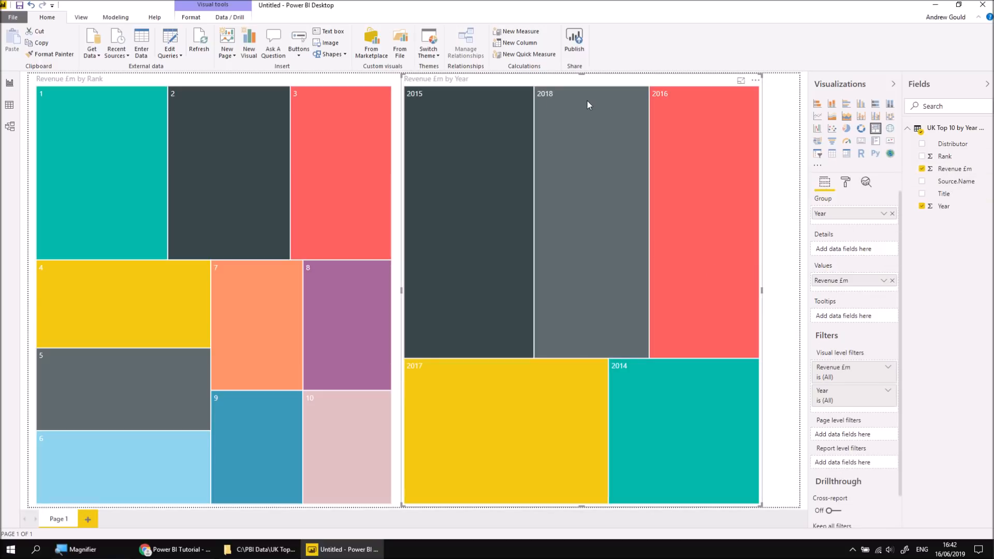
- Lower the upper edges of both treemaps to the same height, freeing a strip across the top of the page
left_click_drag(580, 74, 575, 199)
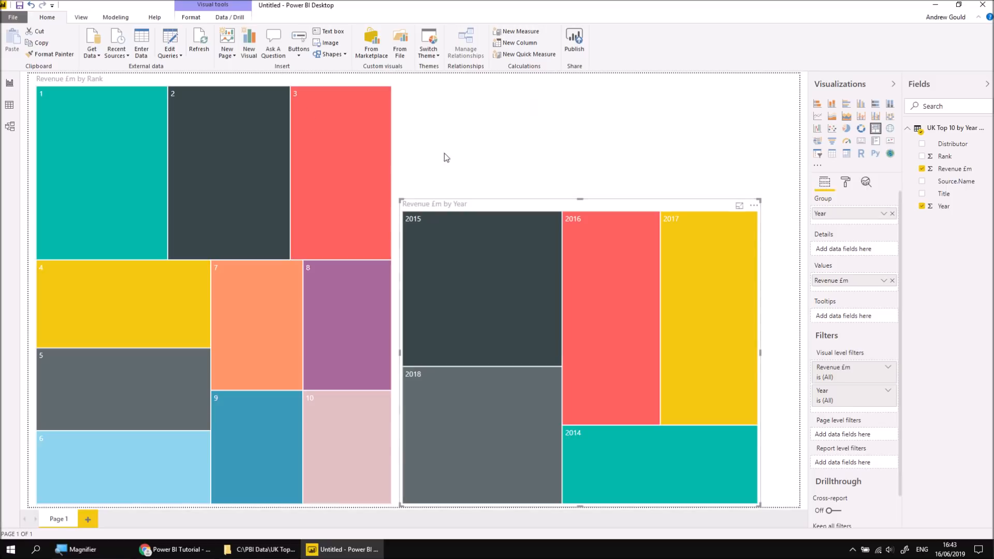
left_click_drag(212, 76, 212, 202)
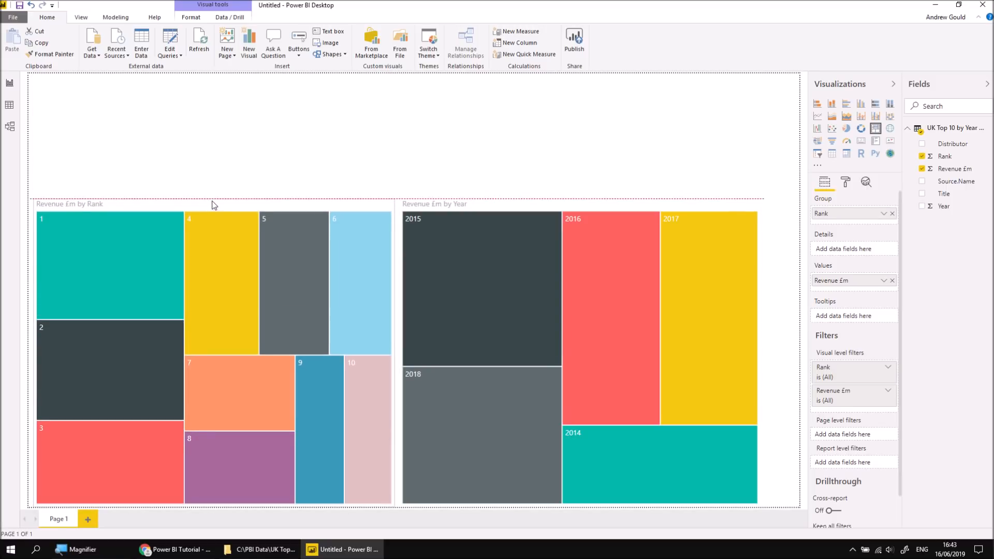
left_click(564, 120)
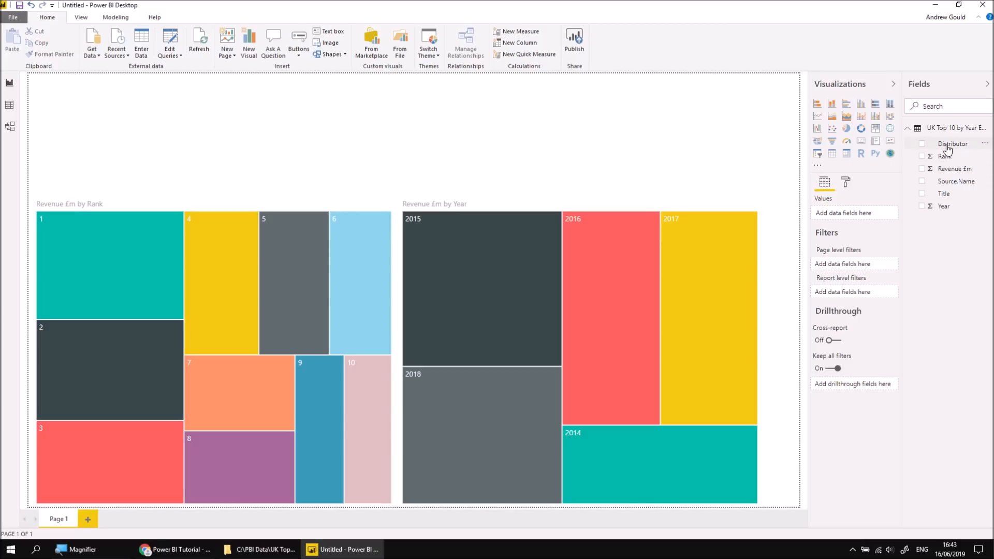
- Add a Distributor slicer above the treemaps, shortened to fit the free strip and widened to span both charts
left_click(818, 153)
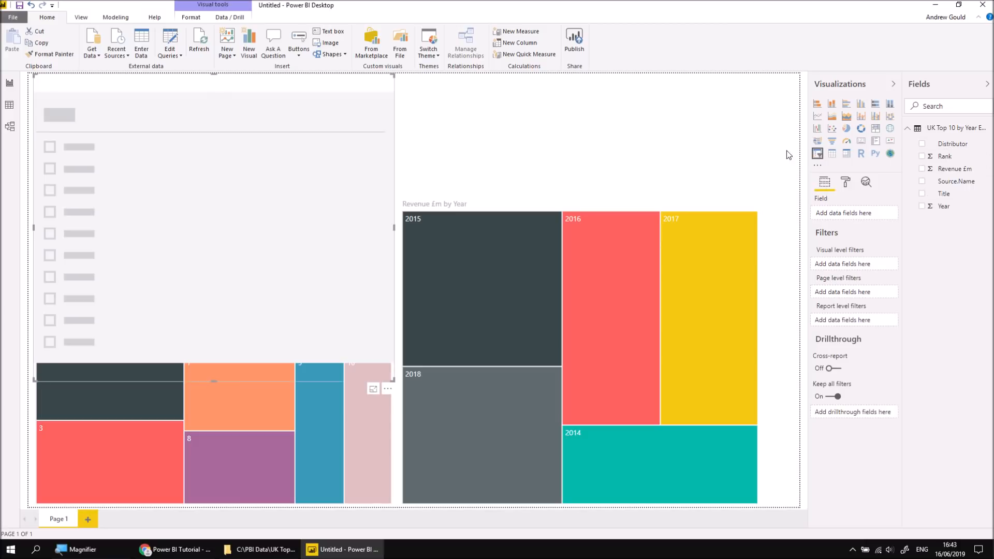
left_click_drag(213, 380, 231, 184)
left_click(397, 139)
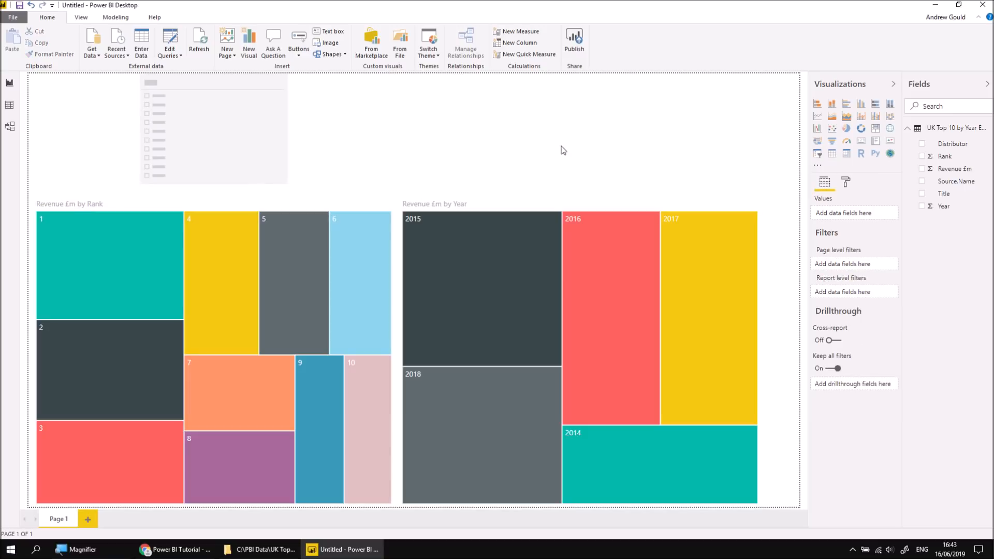
left_click(335, 138)
left_click(922, 144)
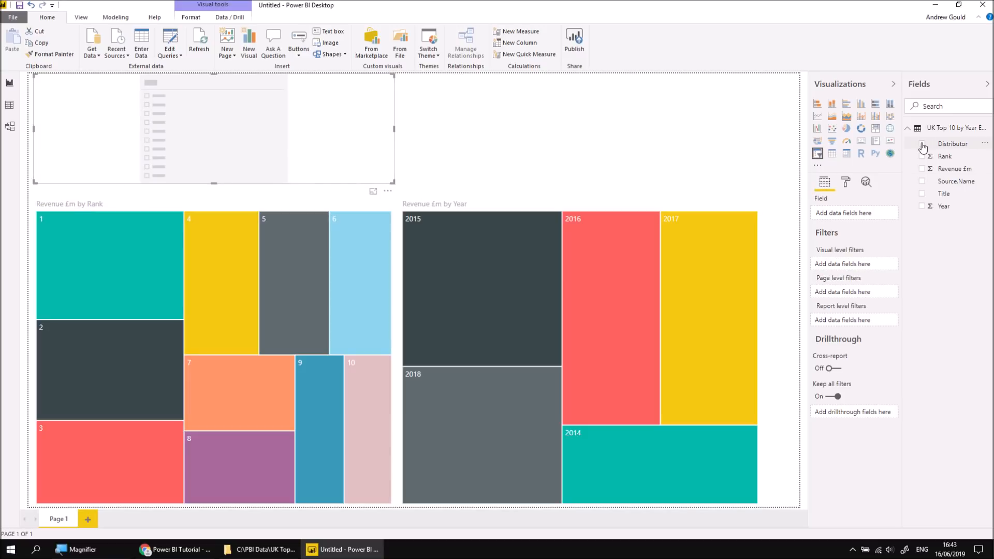
left_click_drag(394, 129, 759, 147)
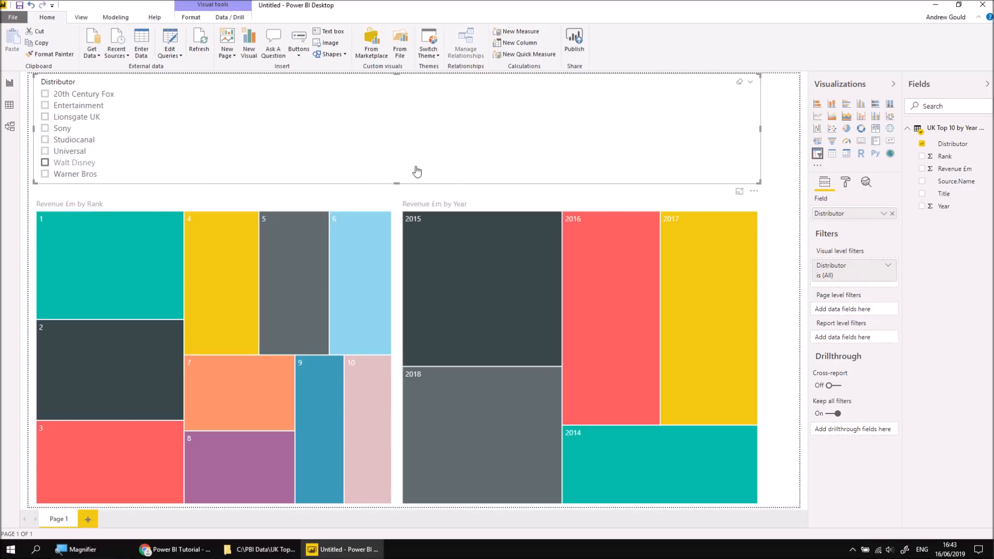
- Set the Distributor slicer's orientation to Horizontal and shorten it to a height of 104 for a single row of tiles
left_click(846, 184)
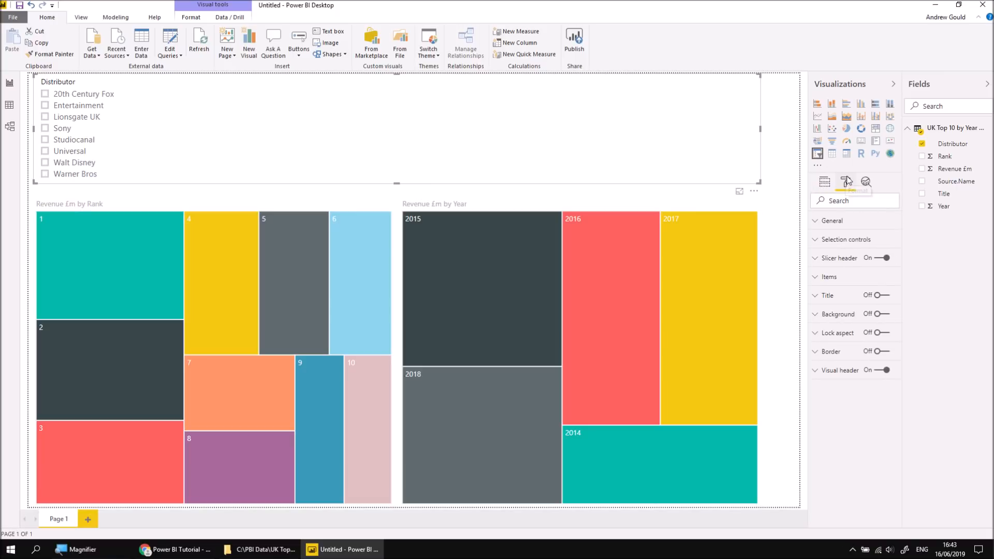
left_click(817, 224)
left_click(842, 318)
left_click(841, 341)
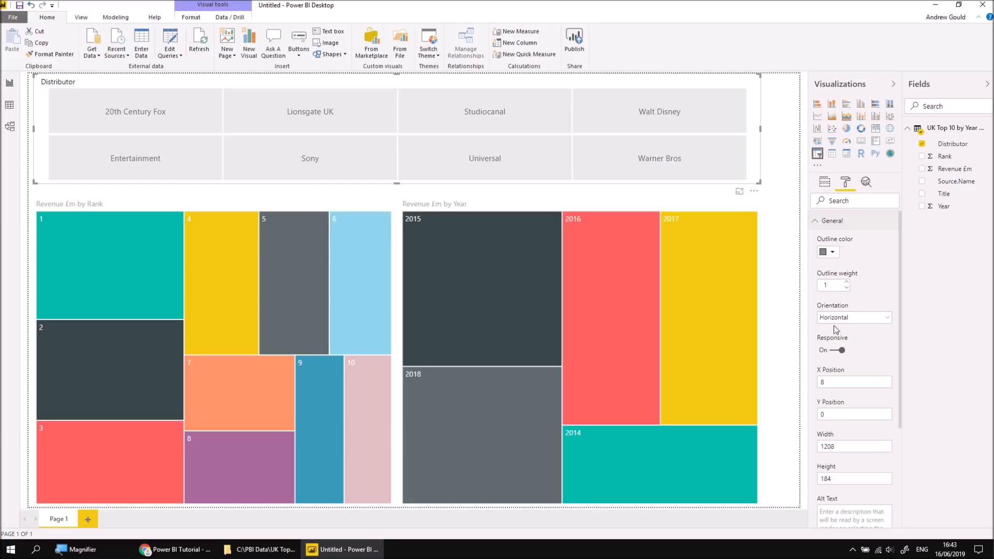
left_click_drag(396, 183, 397, 136)
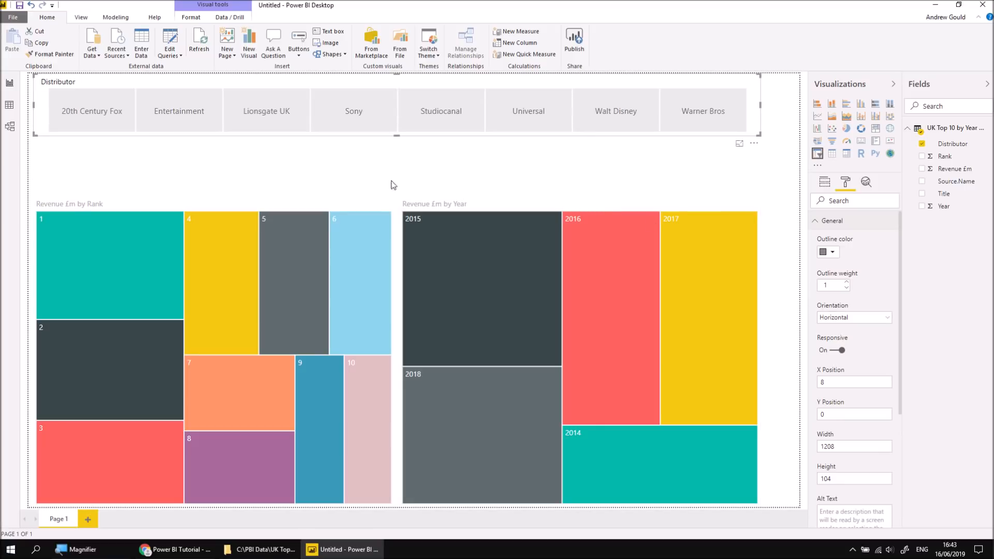
- Filter the treemaps by Walt Disney, Universal, Studiocanal, Entertainment and 20th Century Fox in turn, and clear the slicer selection
left_click(614, 113)
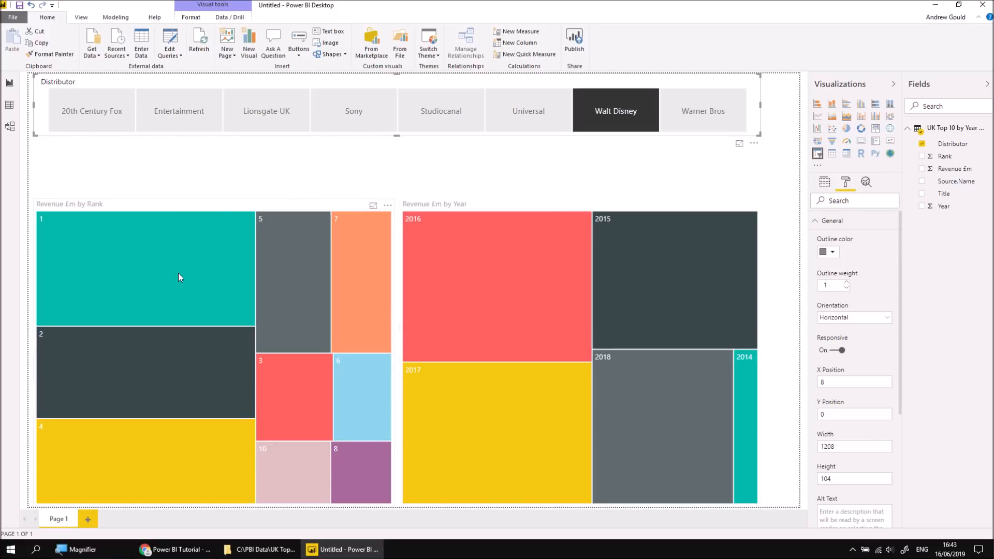
left_click(517, 116)
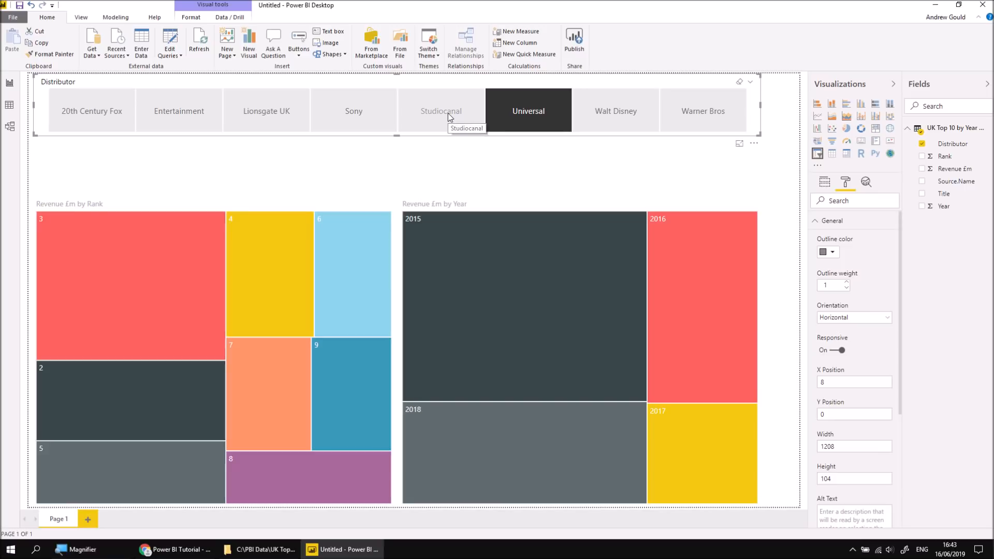
left_click(449, 113)
left_click(156, 111)
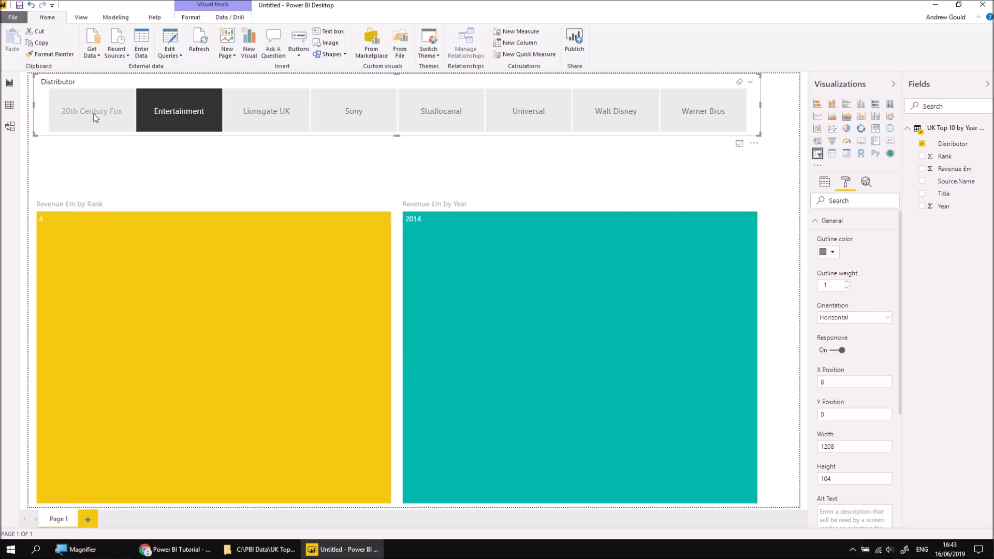
left_click(94, 116)
left_click(94, 117)
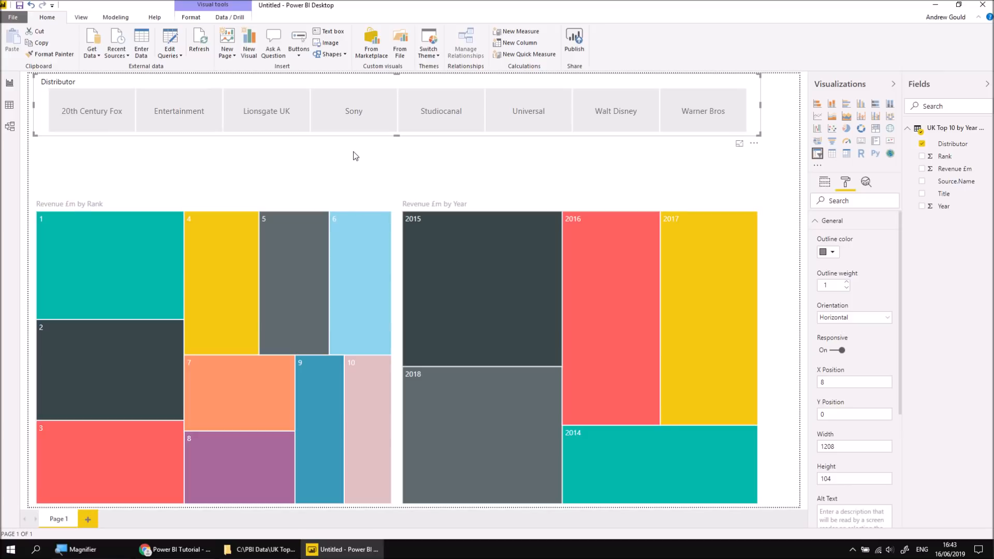
- Move the 2017 and 2018 workbooks out of UK Top 10 by Year Excel into PBI Data and refresh the Power BI report
left_click(267, 554)
left_click_drag(475, 282, 450, 242)
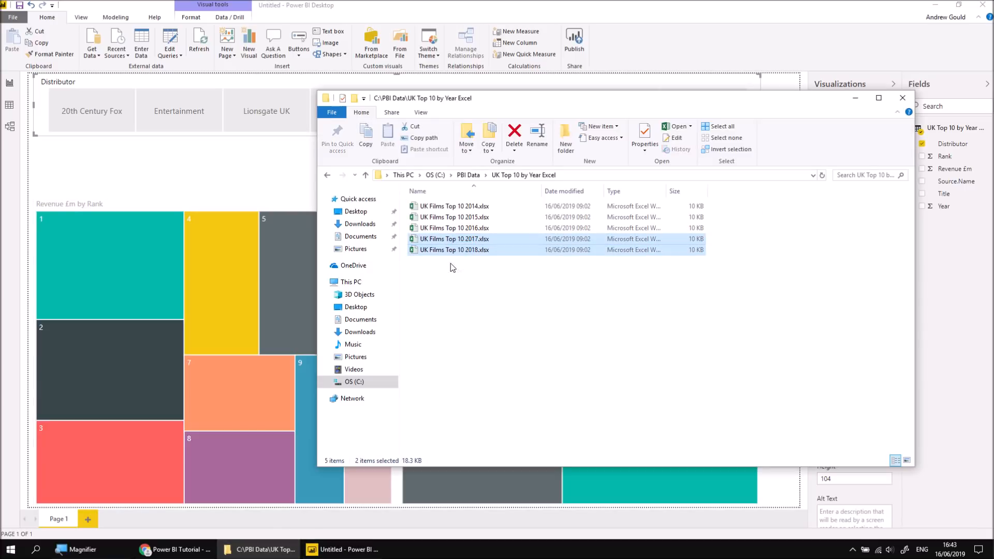
left_click_drag(452, 255, 468, 175)
left_click(468, 175)
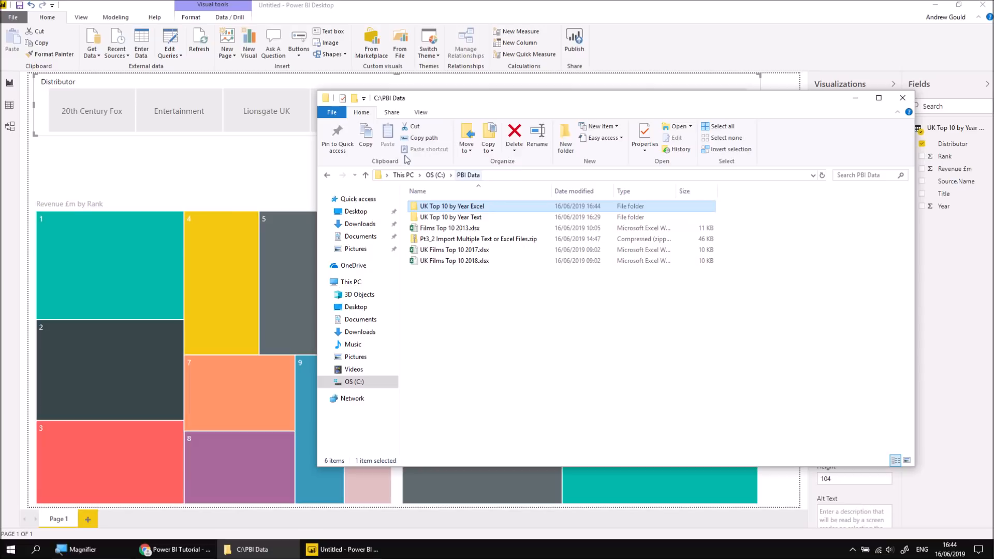
left_click(215, 164)
left_click(200, 42)
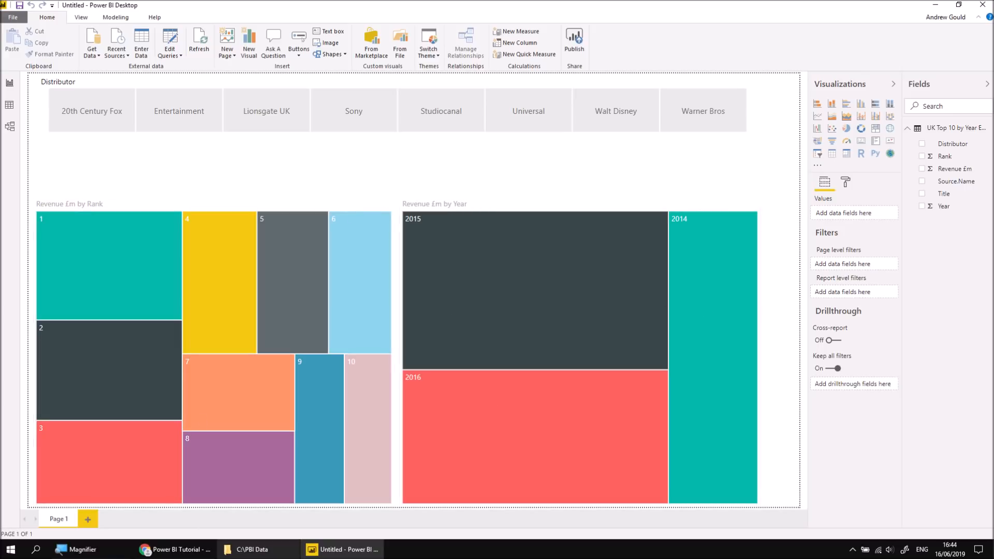
- Return the 2017 and 2018 workbooks to the UK Top 10 by Year Excel folder and refresh the Power BI report
left_click(248, 550)
left_click_drag(465, 282, 452, 207)
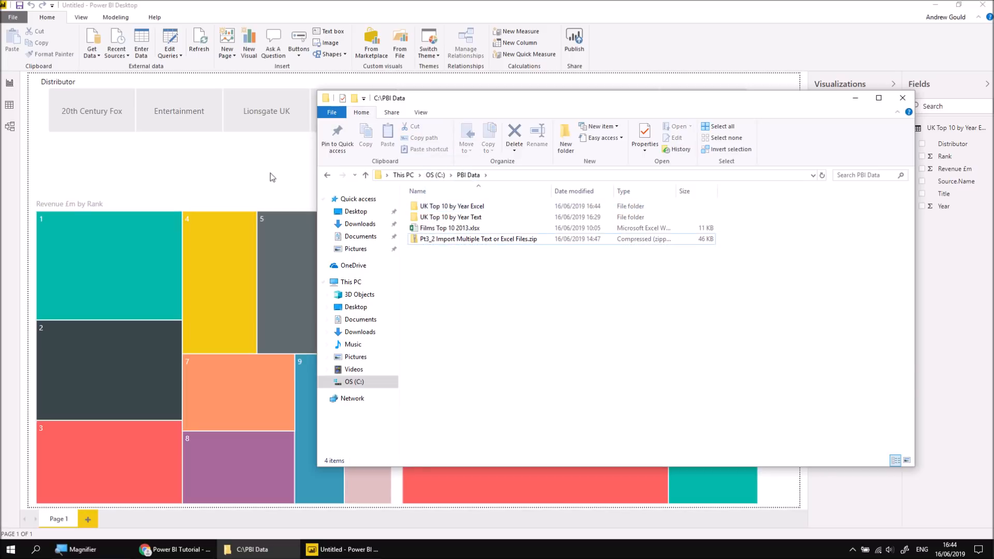
left_click(248, 151)
left_click(200, 41)
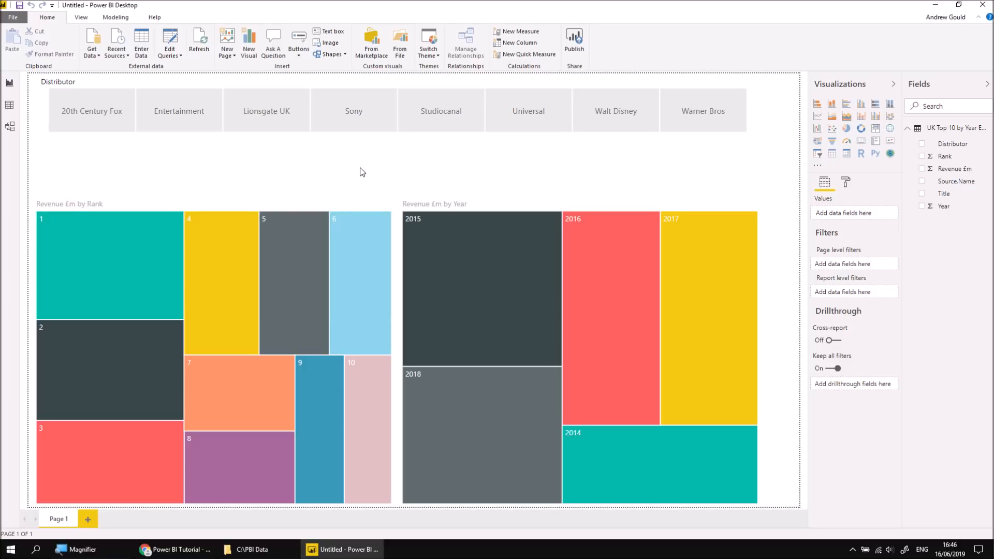
- Open Films Top 10 2013.xlsx from PBI Data in Excel, examine its headings and Revenue £m figures, and close it
left_click(244, 549)
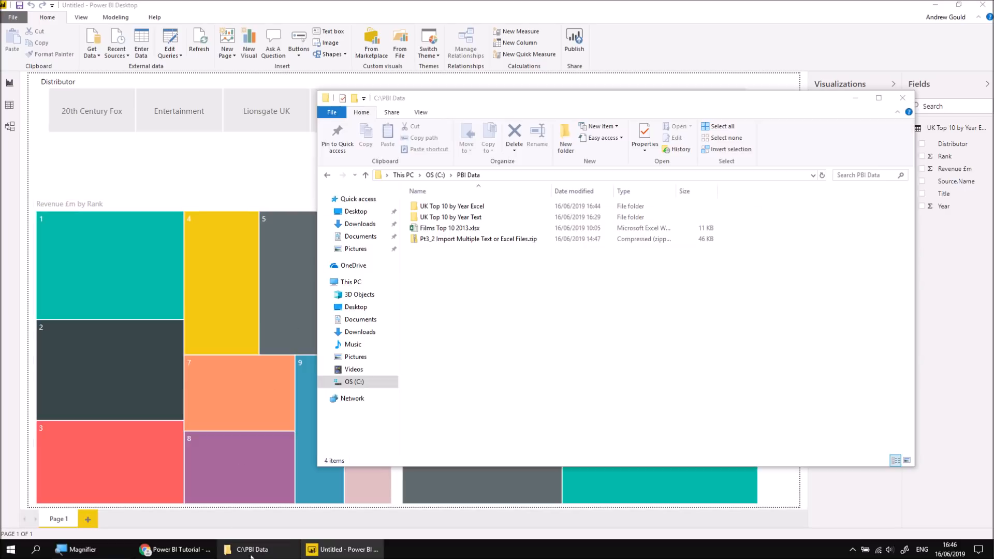
left_click(450, 229)
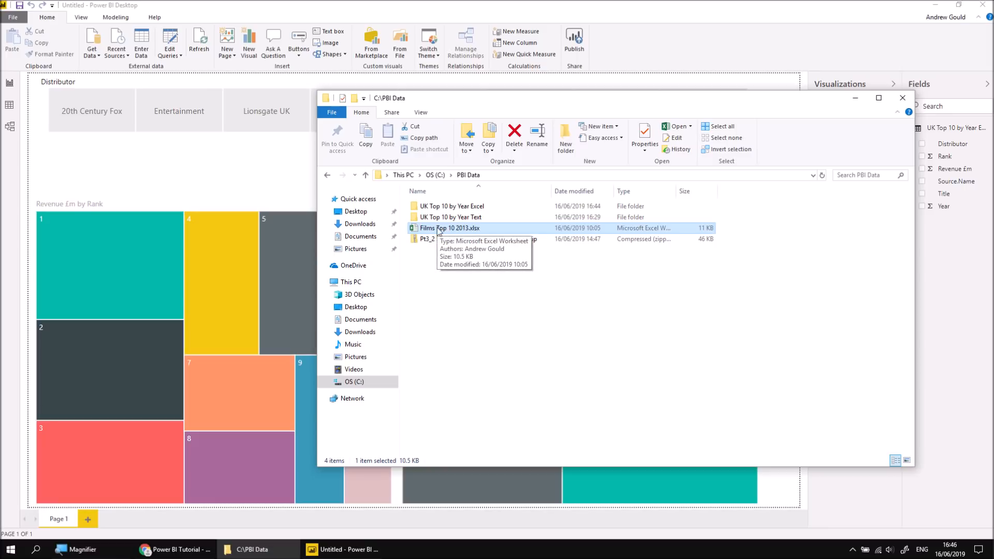
double_click(444, 230)
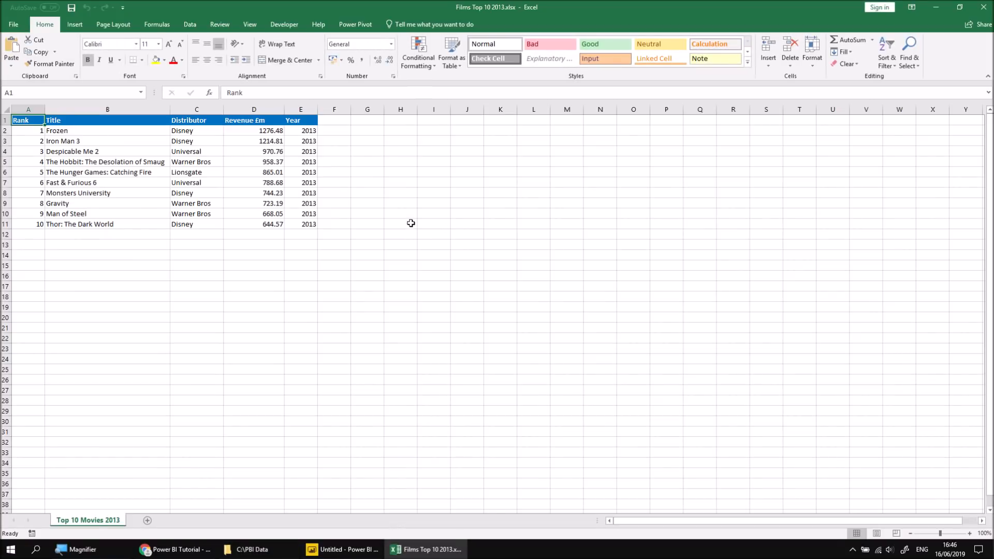
left_click(269, 121)
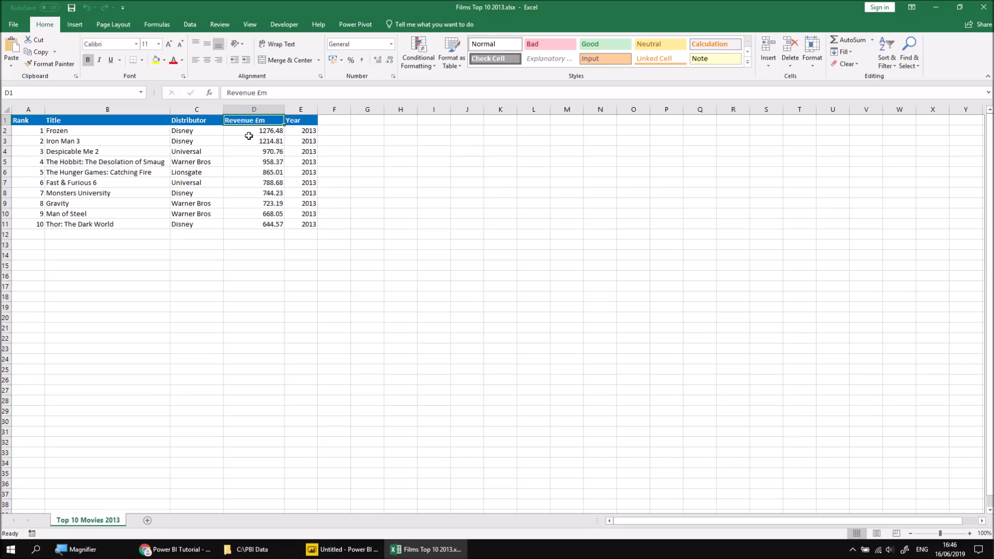
left_click_drag(249, 131, 253, 224)
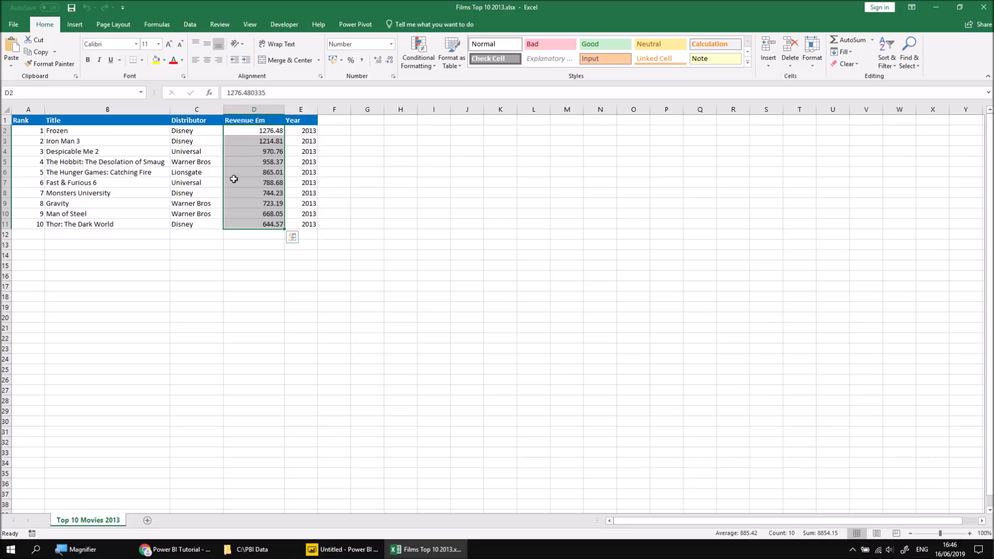
left_click(29, 122)
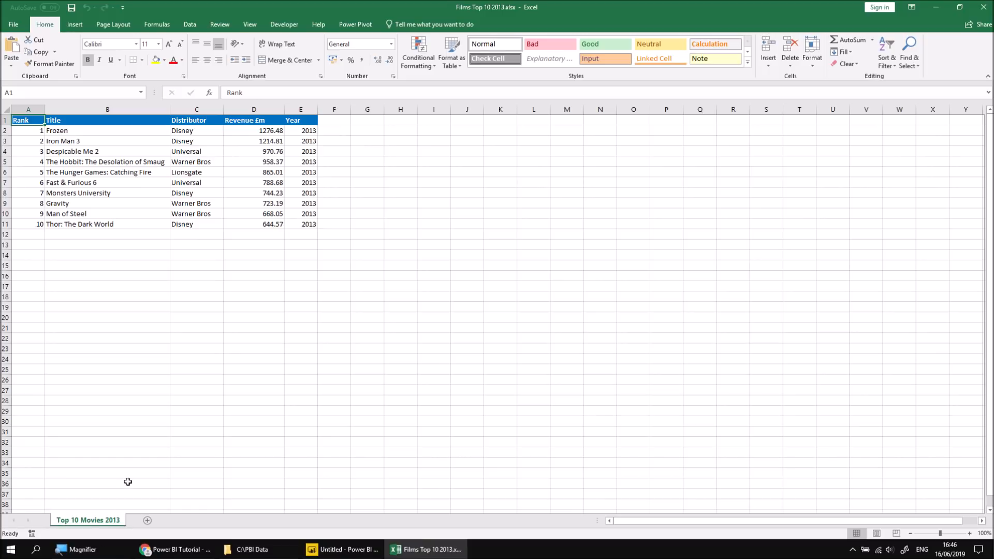
left_click(988, 7)
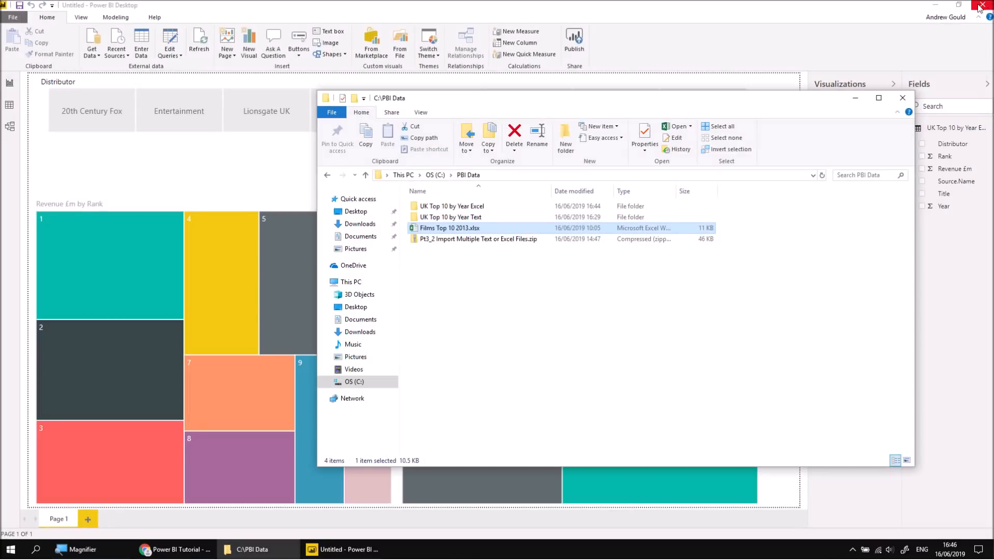
- Move Films Top 10 2013.xlsx into the UK Top 10 by Year Excel folder and try to refresh the Power BI report
left_click_drag(427, 231, 449, 210)
left_click(263, 172)
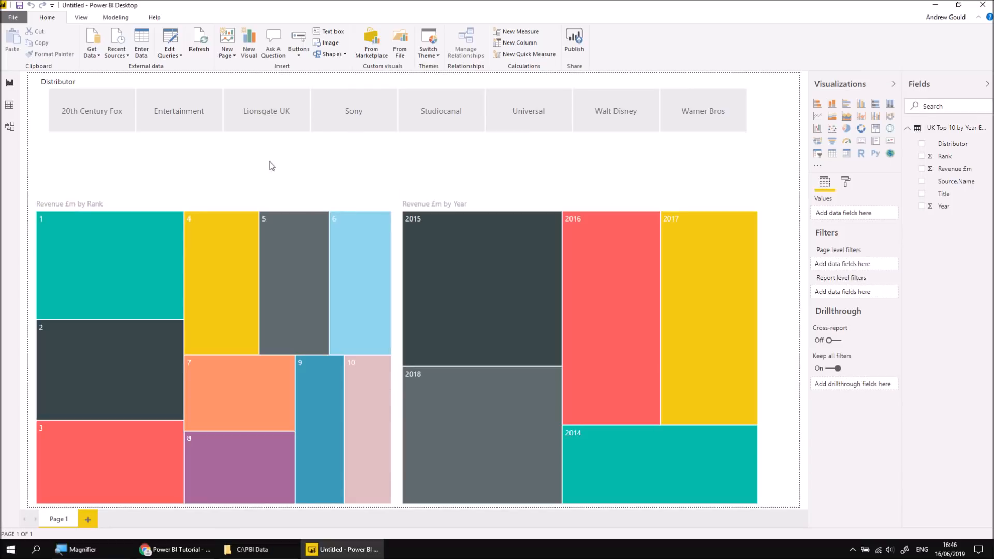
left_click(197, 46)
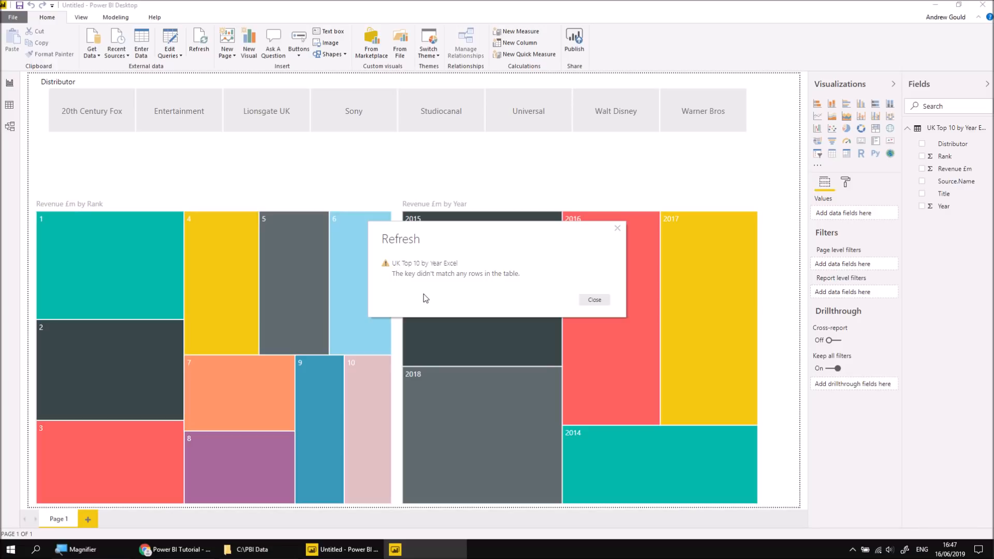
left_click(595, 299)
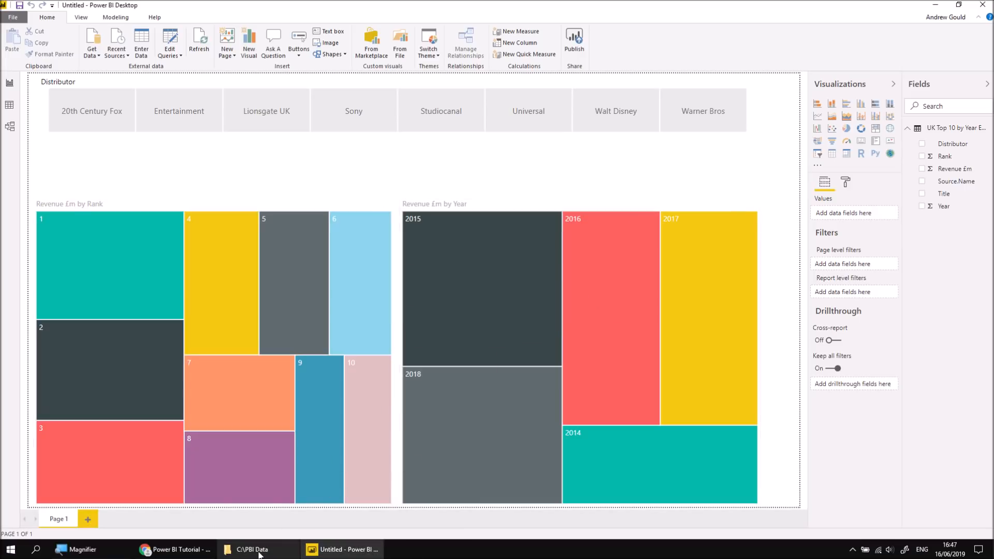
- Open UK Films Top 10 2014.xlsx from the UK Top 10 by Year Excel folder, check its sheet name, and close it
left_click(252, 549)
double_click(452, 207)
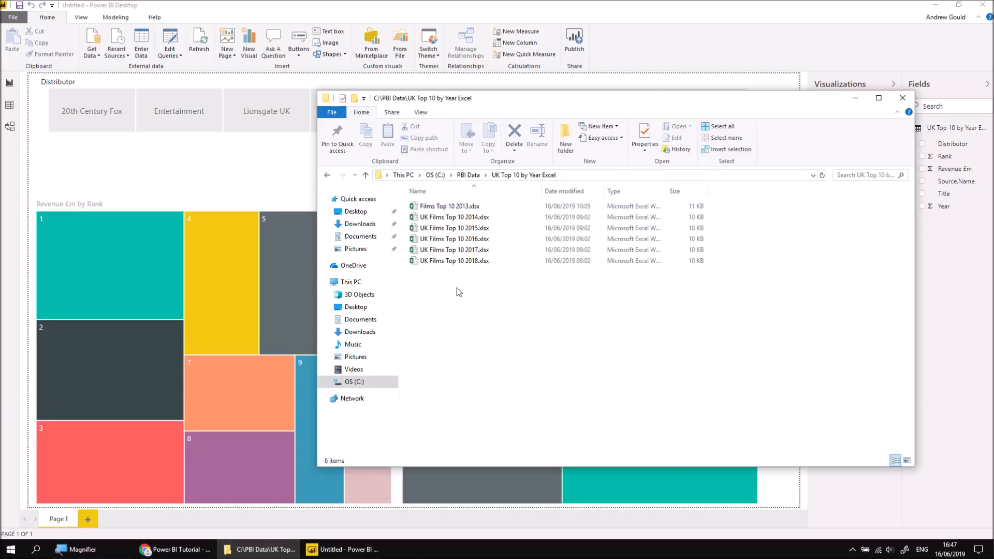
left_click(439, 219)
double_click(439, 219)
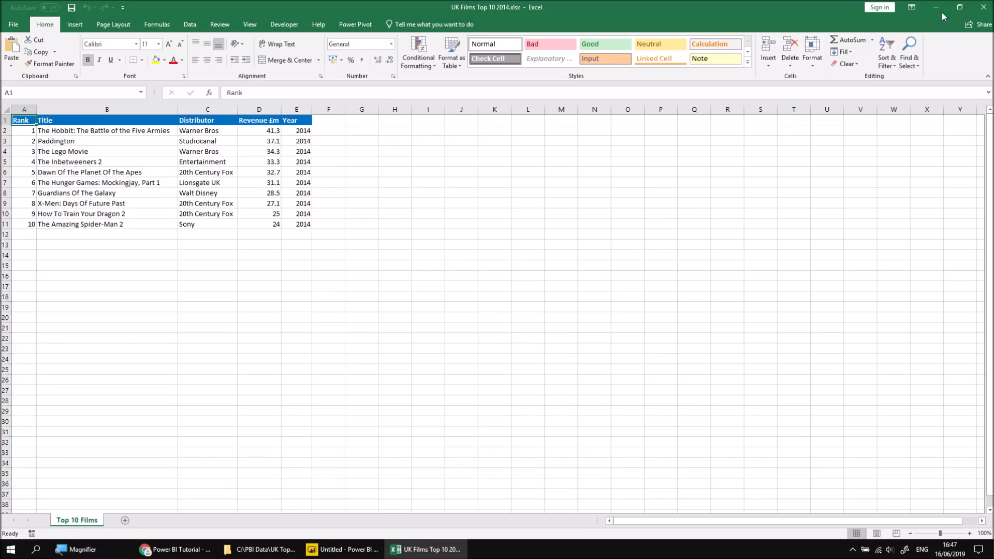
left_click(984, 7)
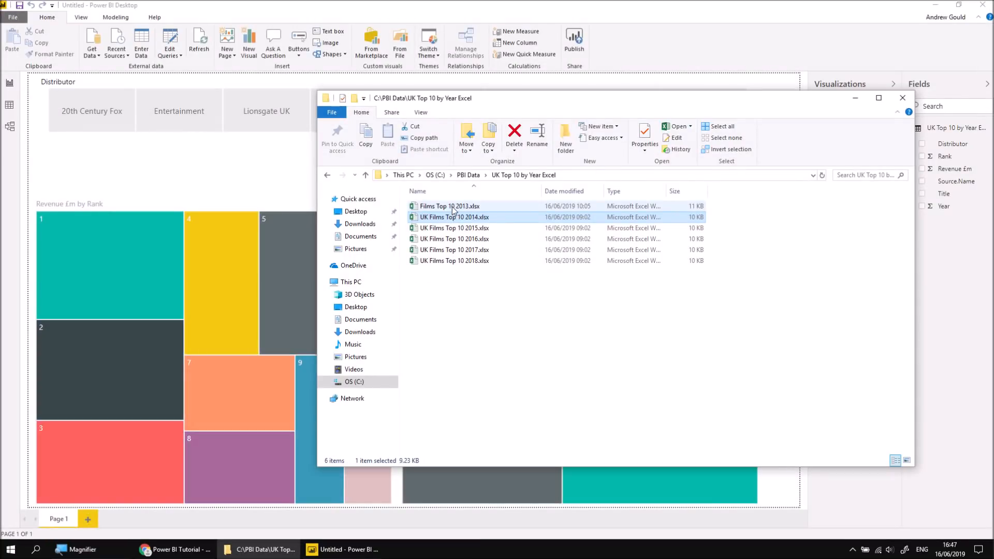
- Rename the worksheet in Films Top 10 2013.xlsx to Top 10 Films, then save and close the workbook
left_click(453, 207)
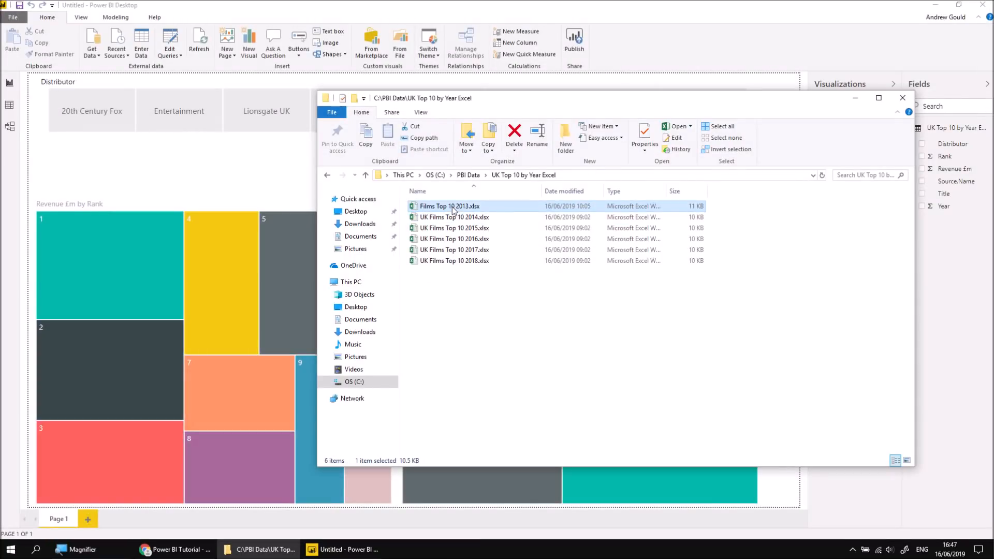
double_click(416, 207)
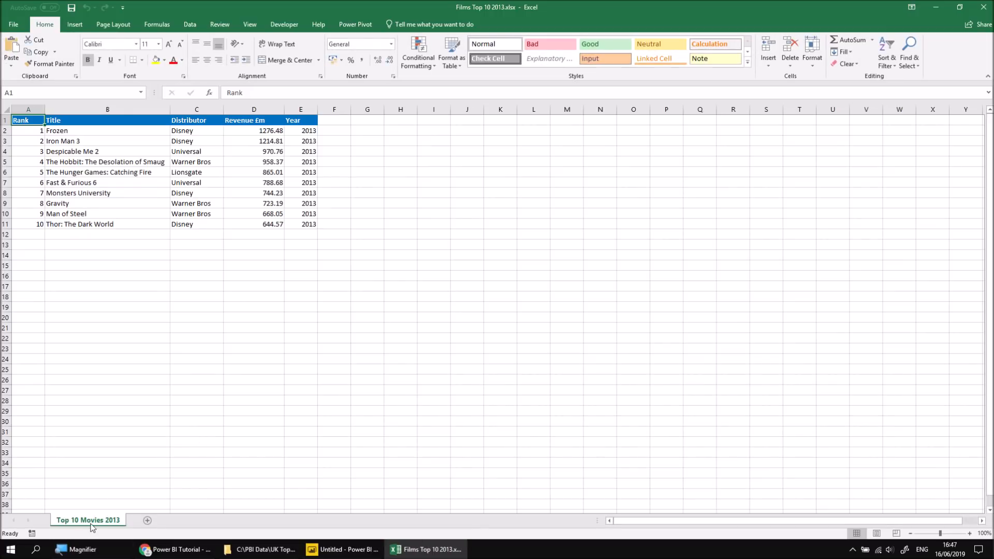
double_click(83, 520)
type("Top 10 Films")
key("Return")
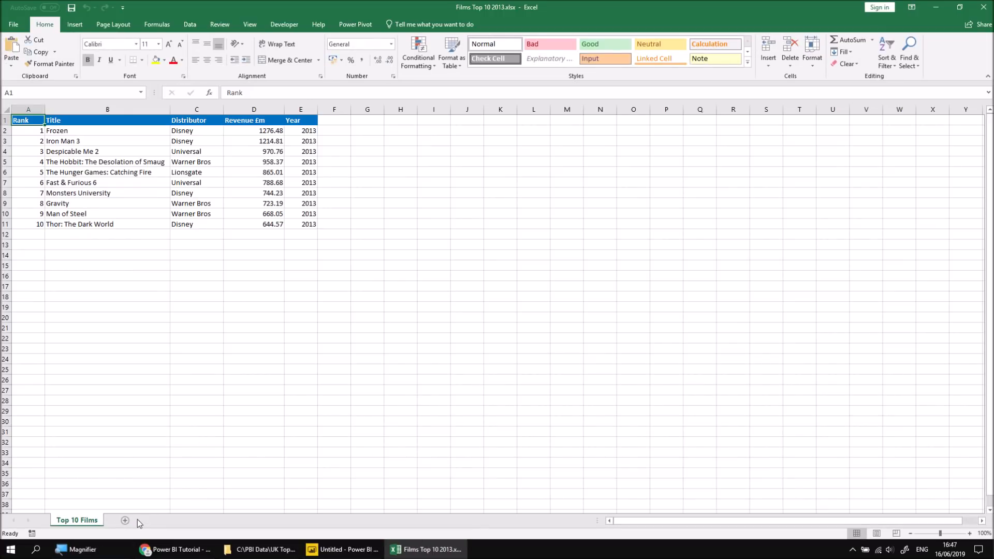
left_click(72, 8)
left_click(984, 8)
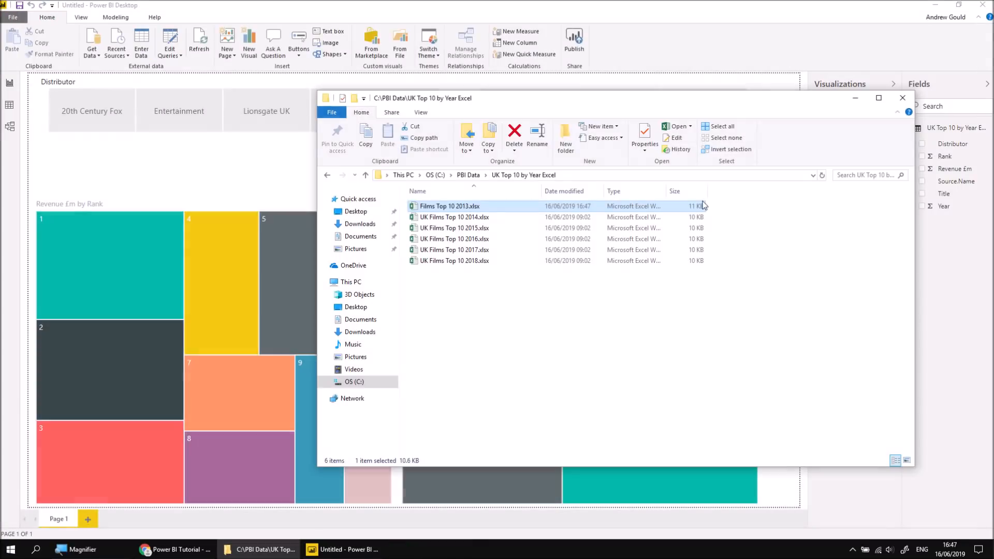
- Refresh the Power BI report and inspect the 2013 and 2018 blocks in the Revenue £m by Year treemap
left_click(224, 164)
left_click(199, 43)
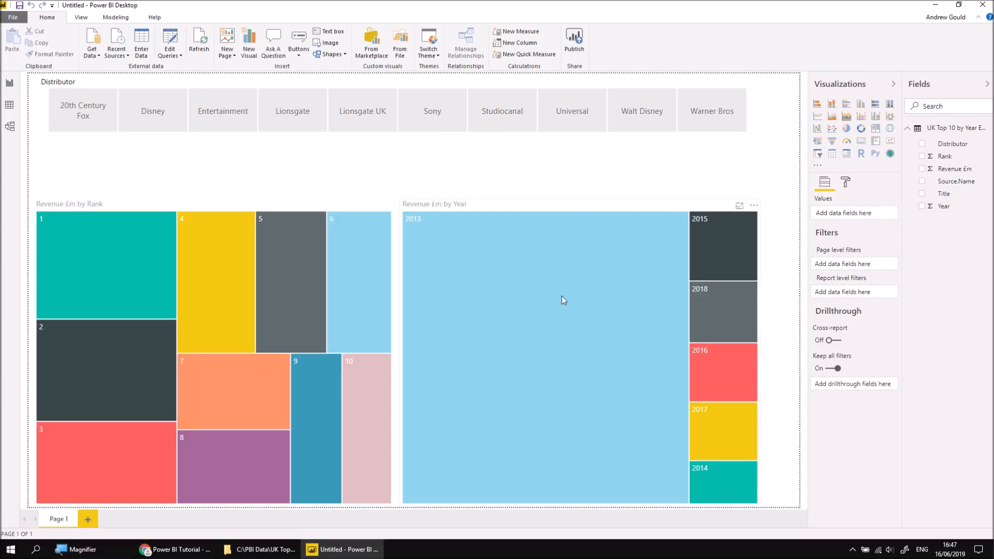
mouse_move(541, 395)
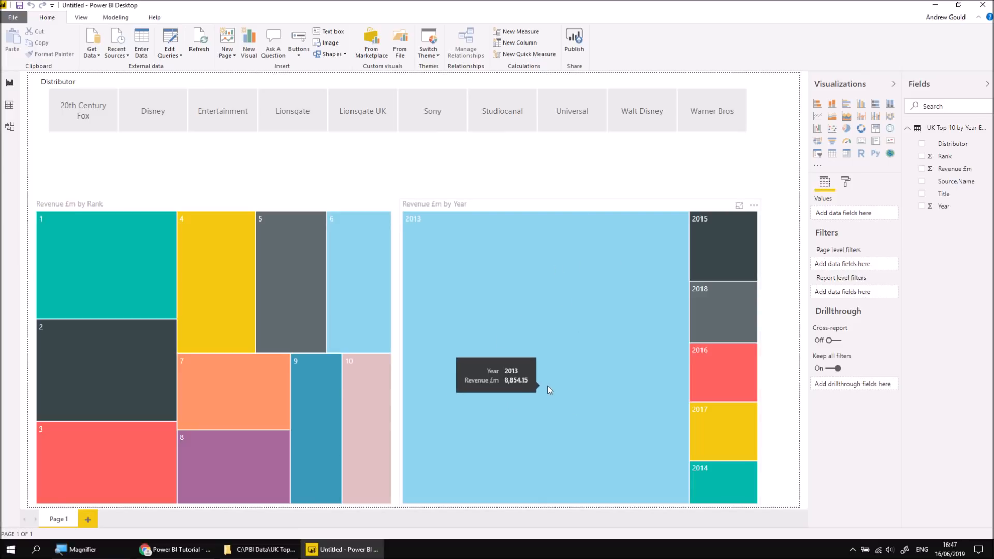
mouse_move(726, 307)
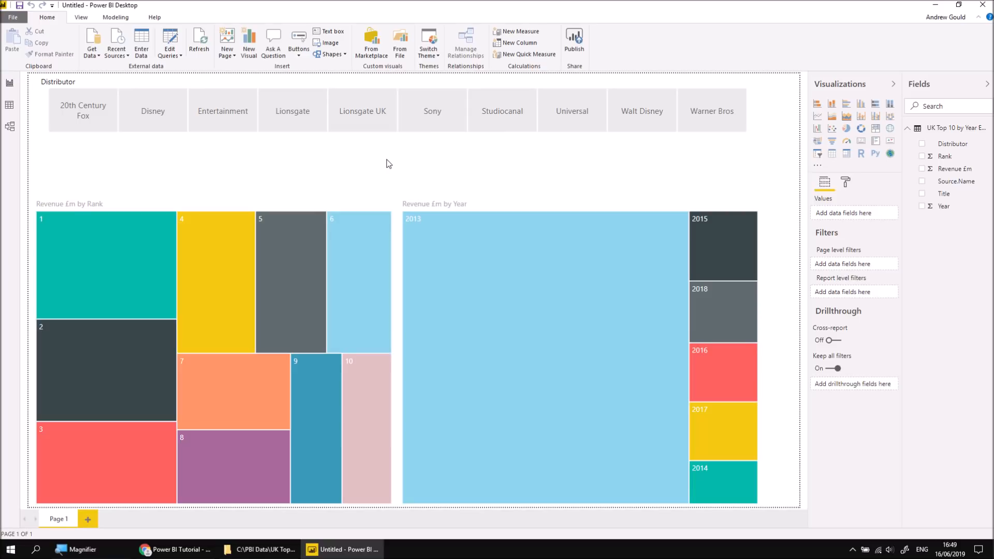
- Switch to File Explorer and create a folder named All Files in C:\PBI Data
left_click(253, 550)
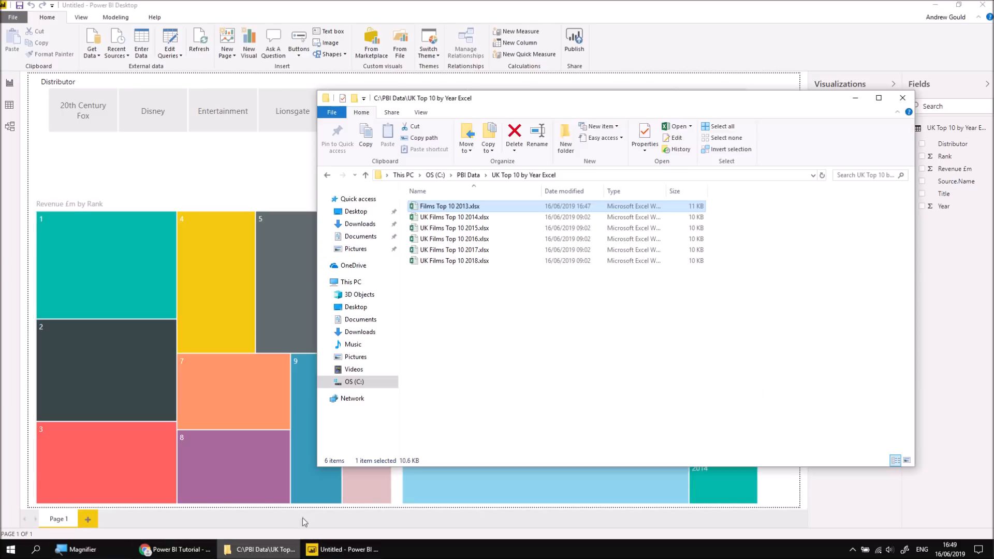
left_click(468, 175)
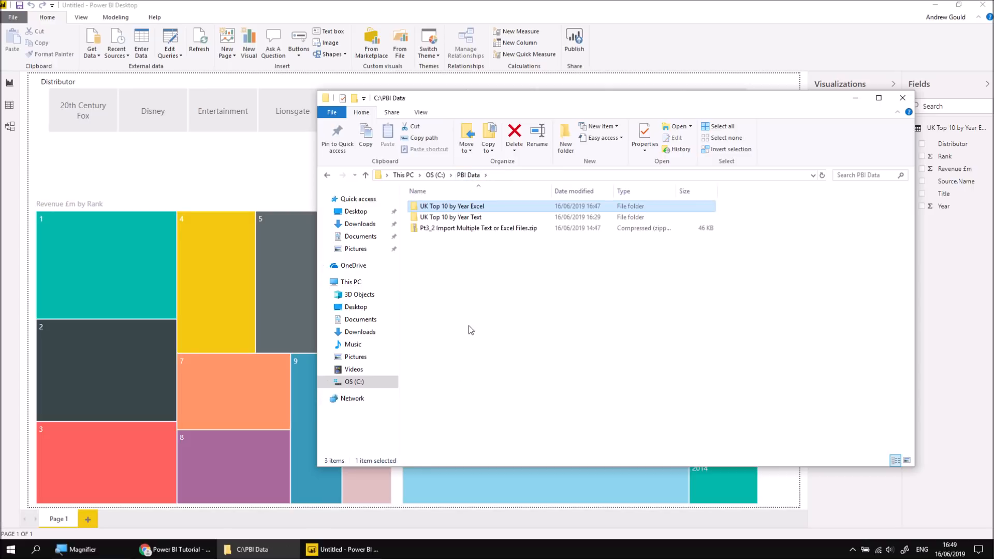
left_click(566, 138)
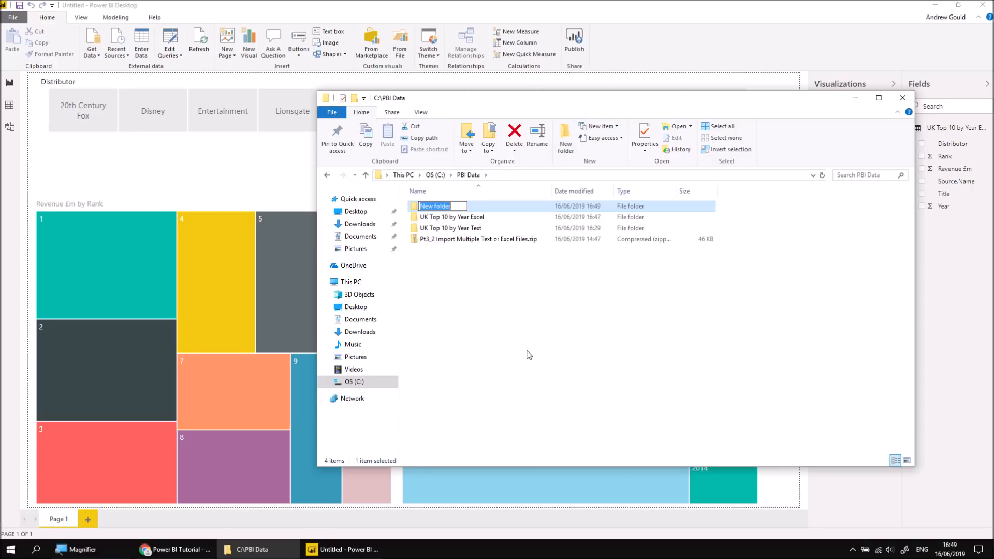
type("All Files")
key("Return")
- Copy the 2014 to 2018 workbooks from the UK Top 10 by Year Excel folder into the All Files folder
double_click(449, 220)
left_click_drag(465, 282, 449, 220)
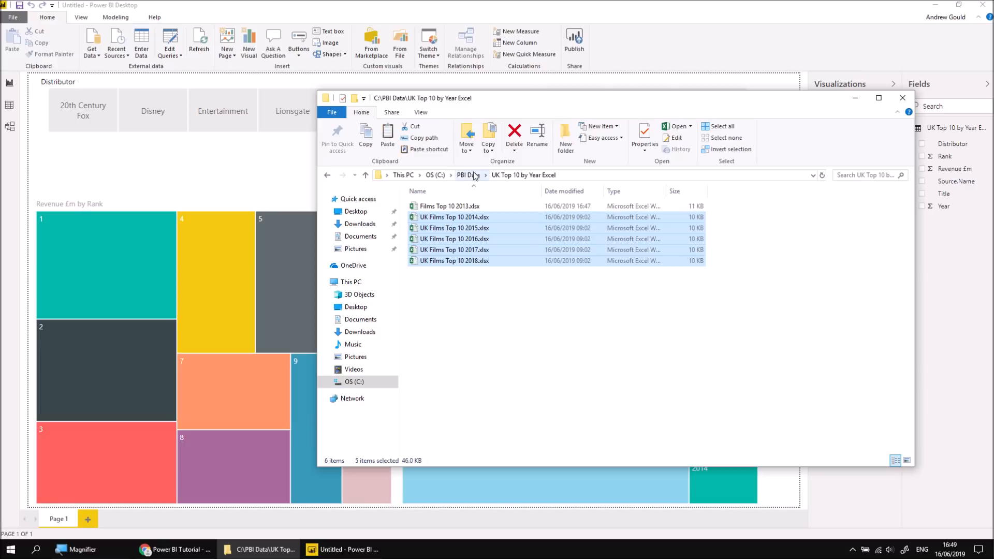
left_click(468, 175)
double_click(439, 208)
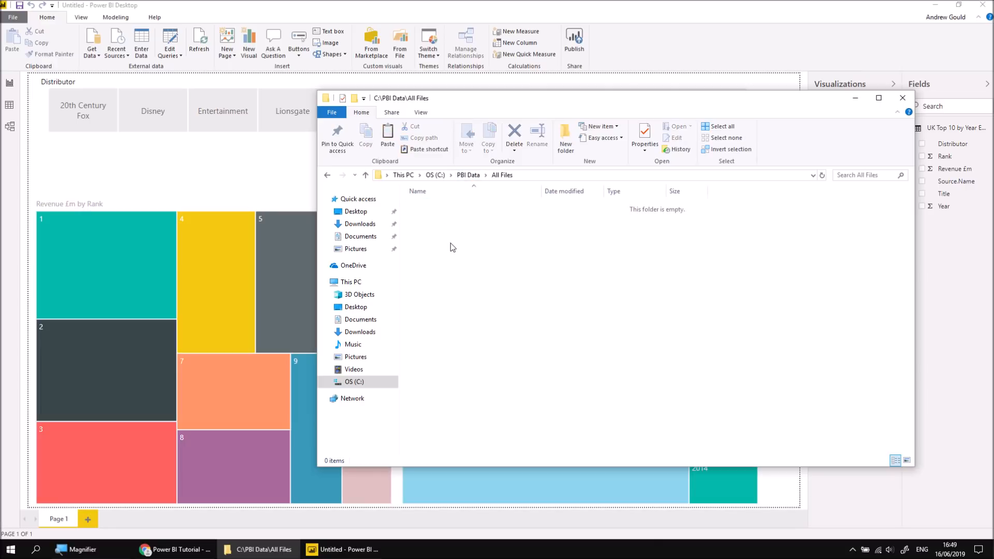
key("ctrl+v")
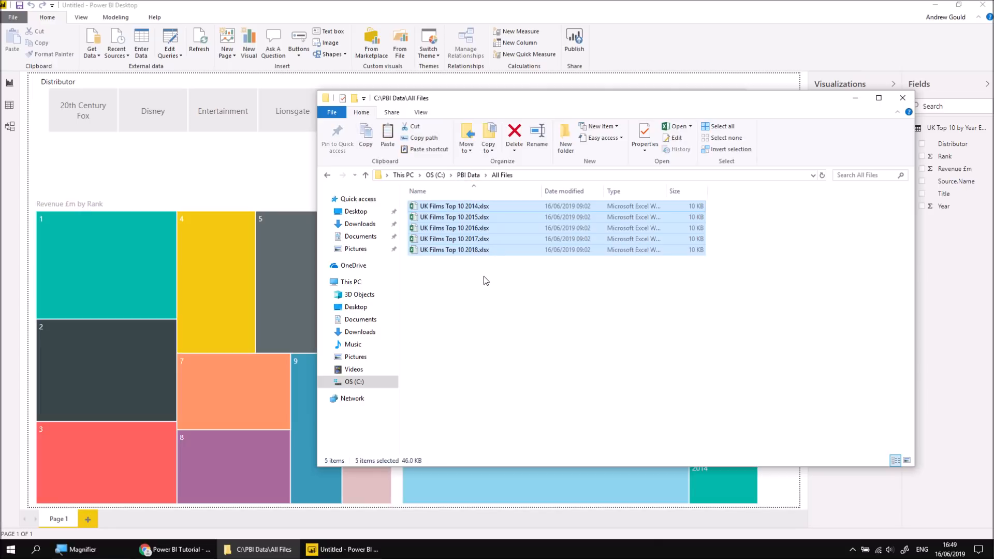
- Copy the 2014 to 2018 text files from the UK Top 10 by Year Text folder into the All Files folder
left_click(468, 176)
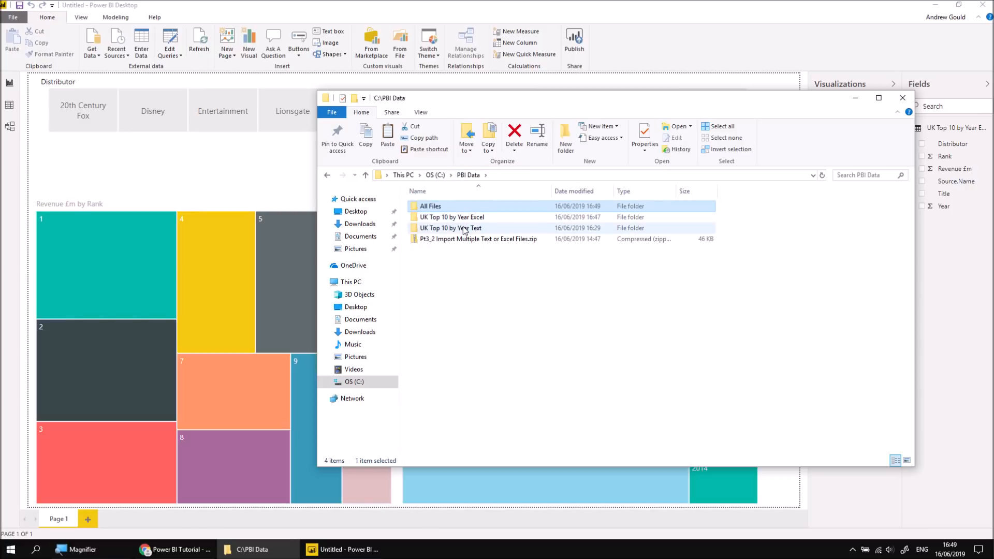
double_click(463, 228)
left_click_drag(481, 291, 449, 219)
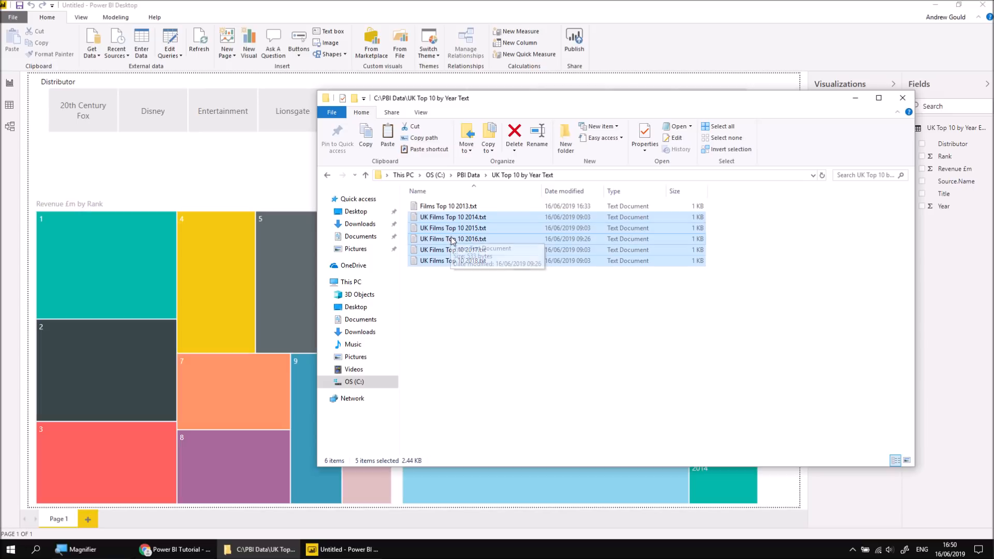
left_click(469, 176)
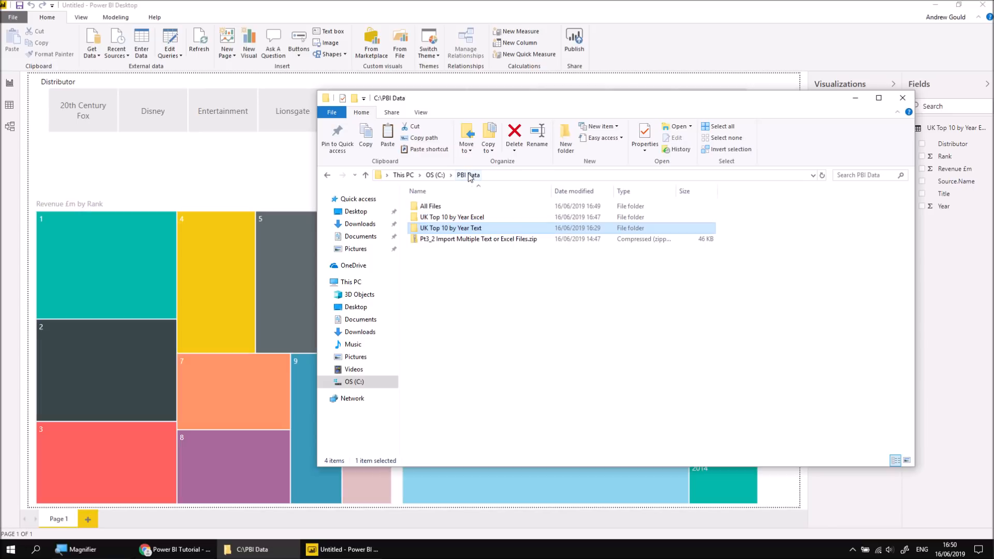
double_click(435, 207)
key("ctrl+a")
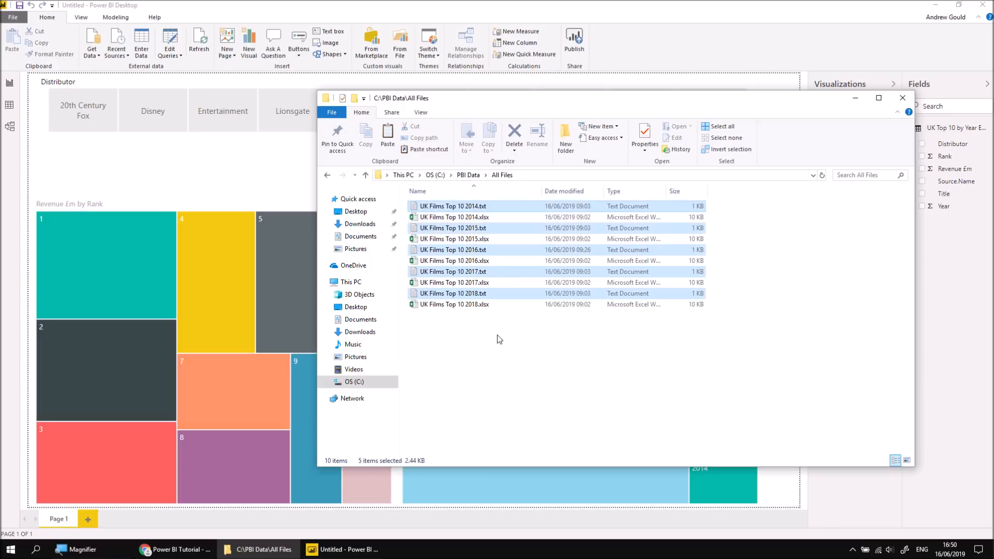
- Start a new Power BI Desktop report, close the old one without saving, and dismiss the start screen
left_click(379, 13)
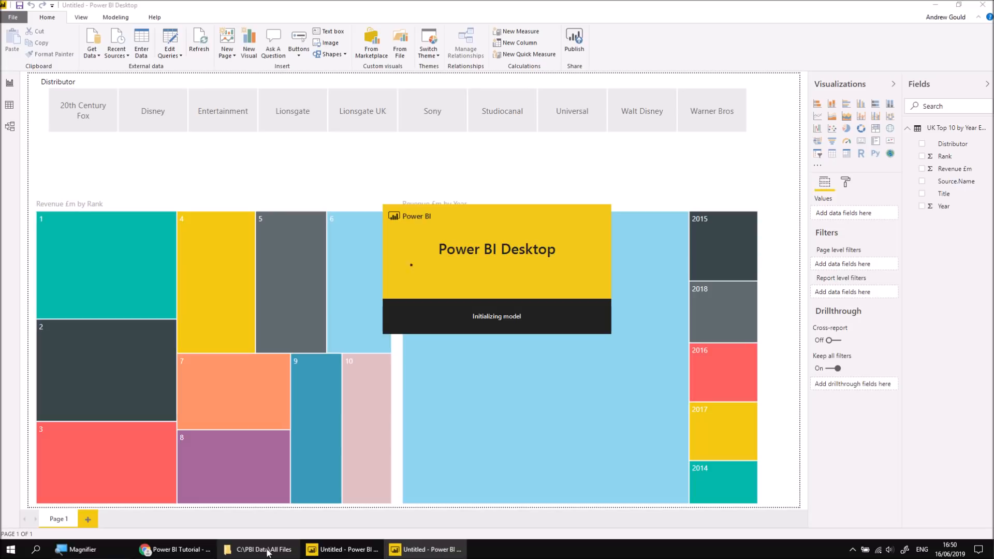
left_click(342, 549)
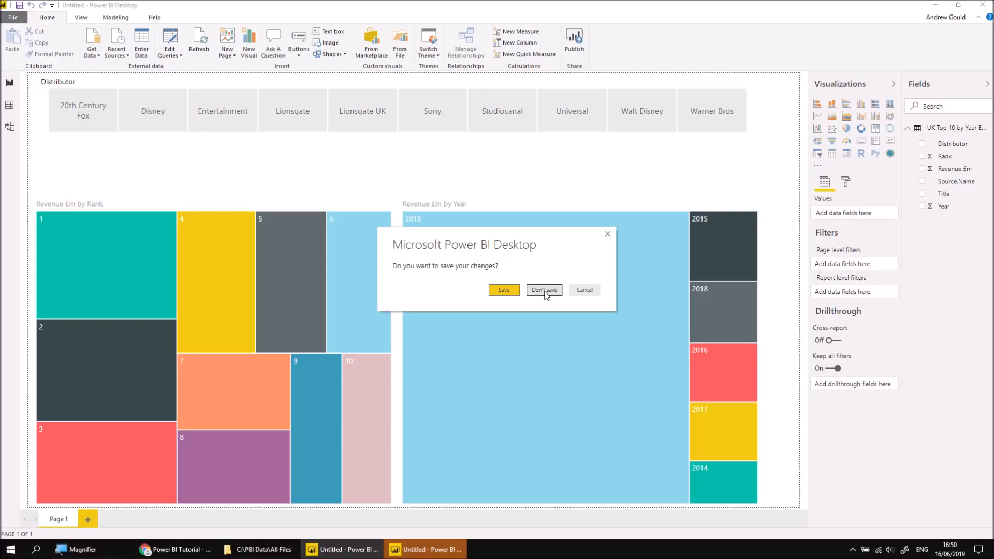
left_click(543, 290)
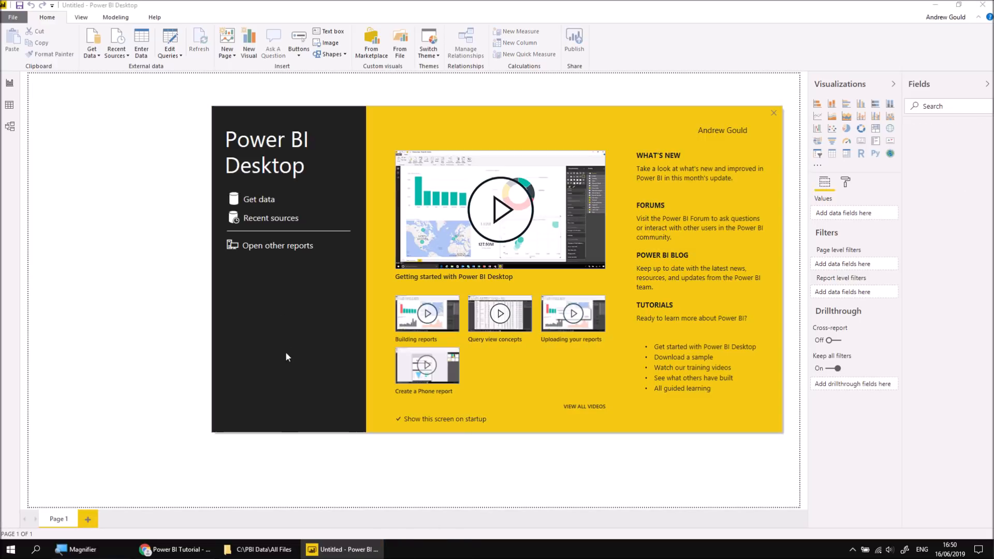
left_click(774, 113)
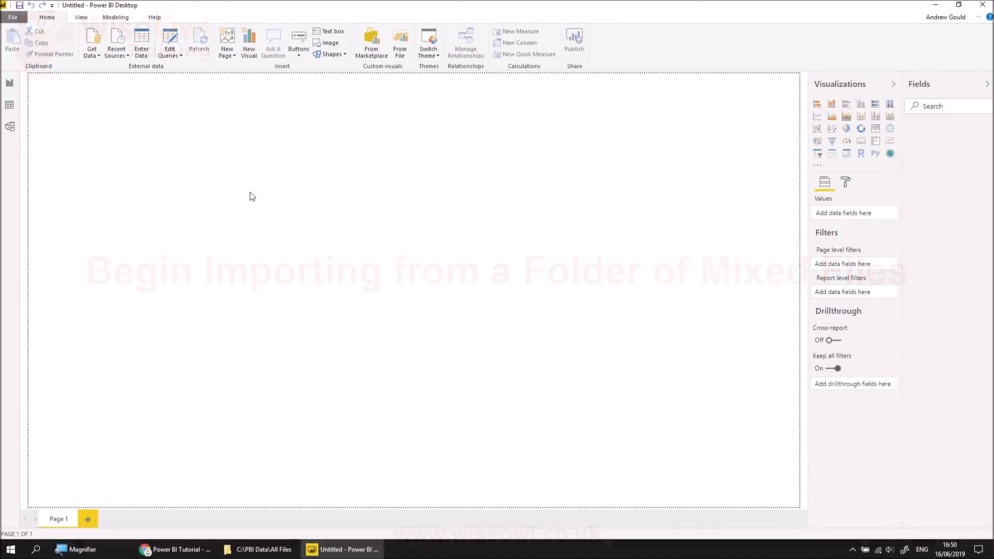
- Connect to a Folder data source using the path C:\PBI Data\All Files
left_click(95, 39)
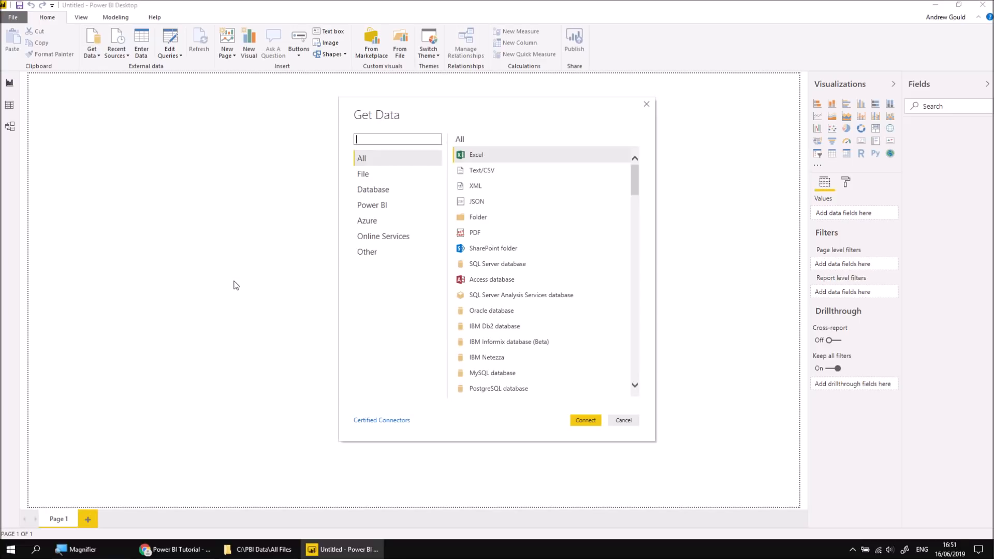
left_click(475, 217)
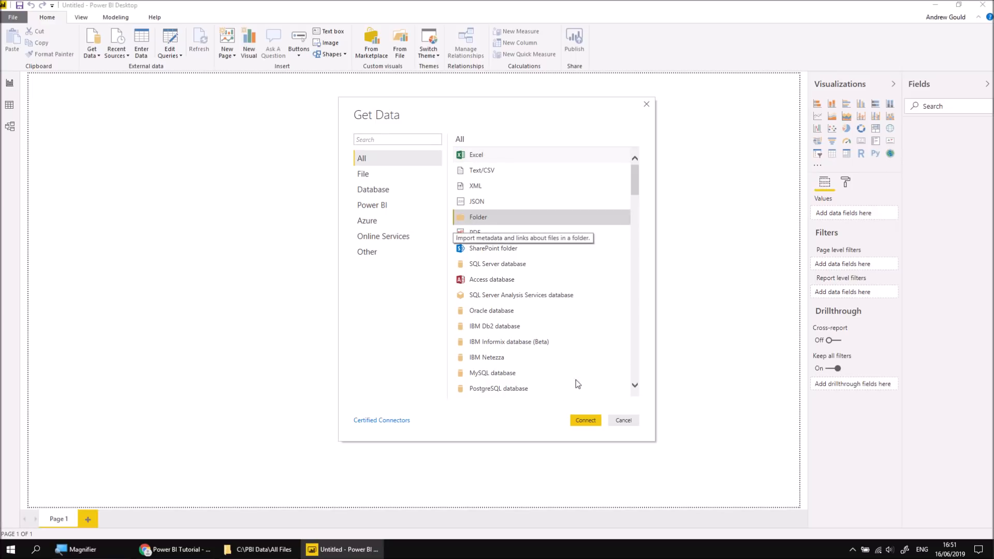
left_click(580, 422)
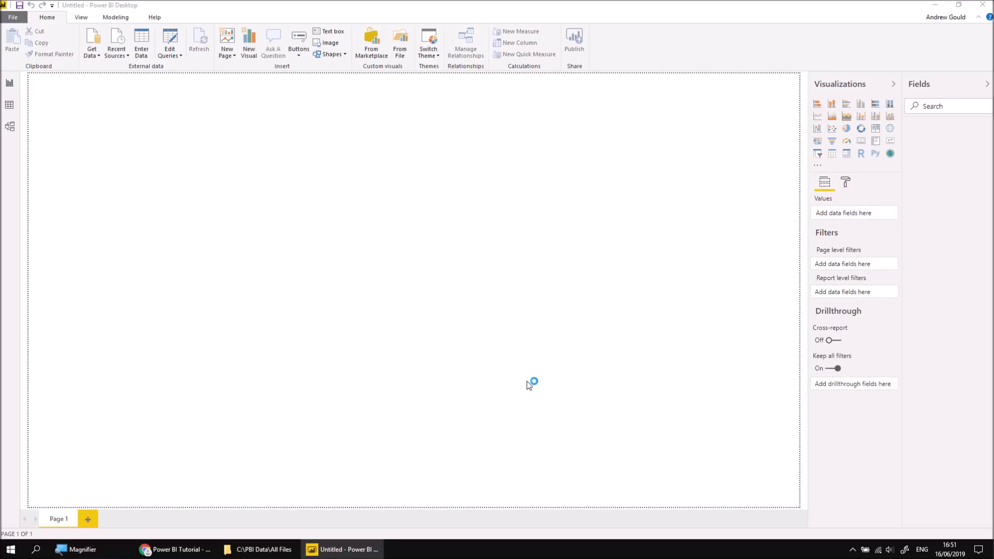
left_click(604, 260)
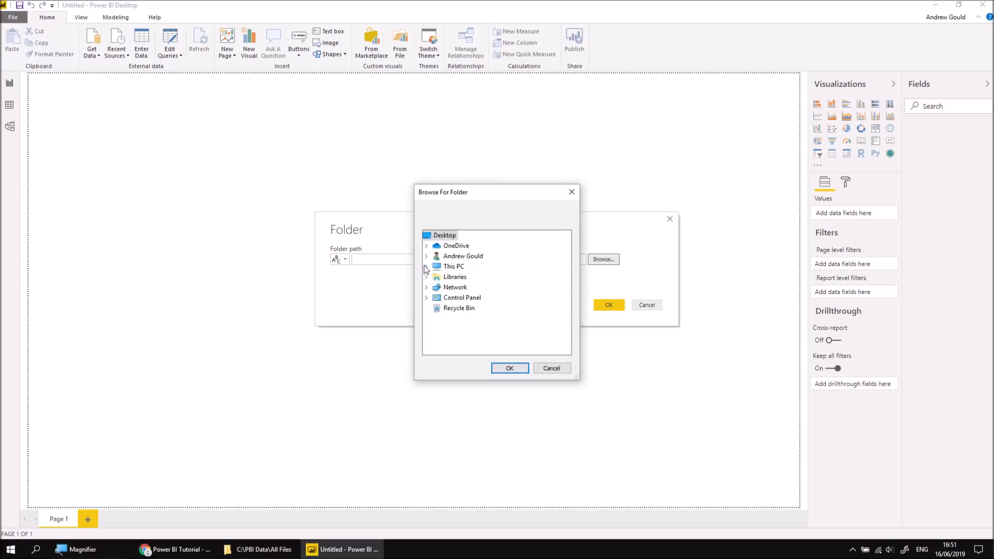
left_click(426, 267)
left_click(436, 350)
left_click(445, 350)
left_click(482, 330)
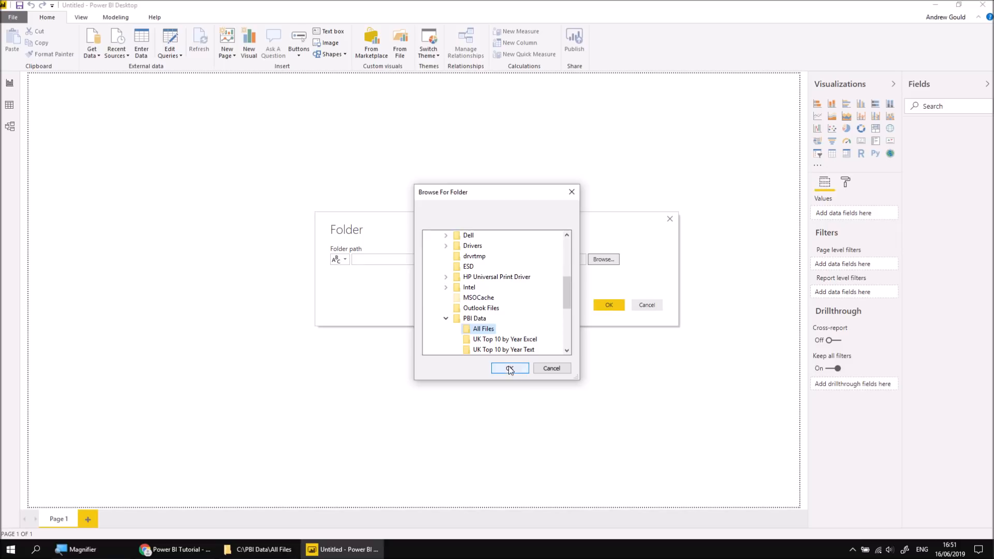
left_click(510, 368)
left_click(609, 305)
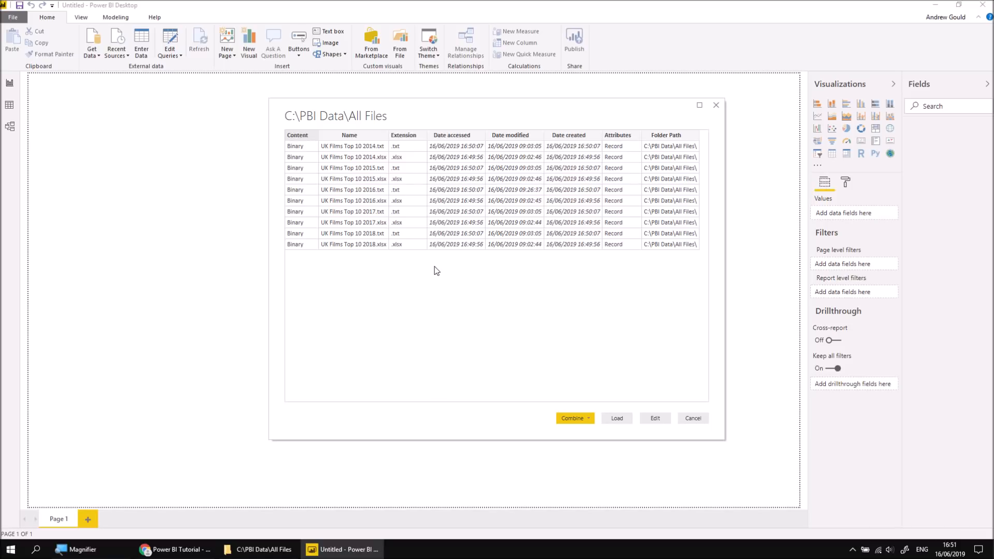
- Check the Combine options for the All Files folder, then open its file list for editing in Power Query without combining
left_click(589, 422)
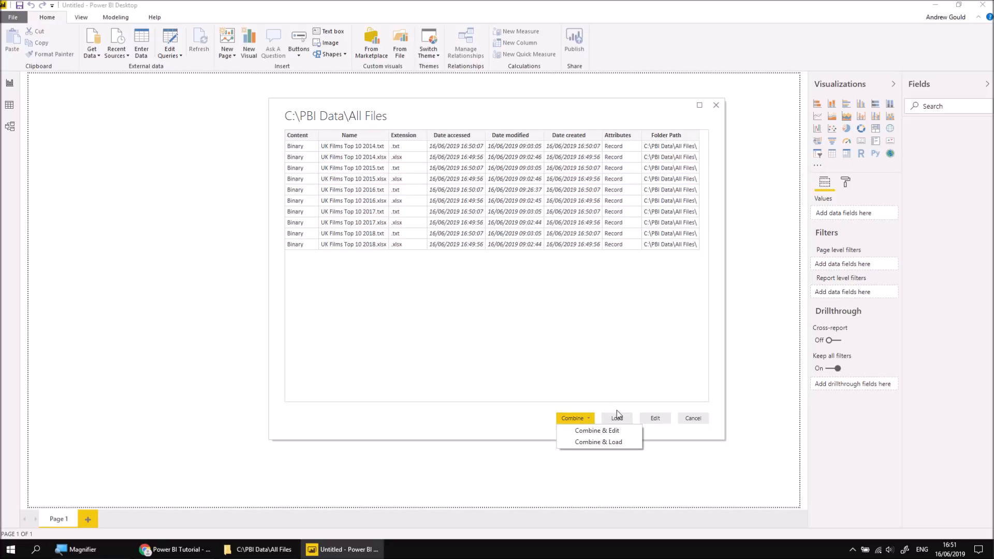
left_click(657, 367)
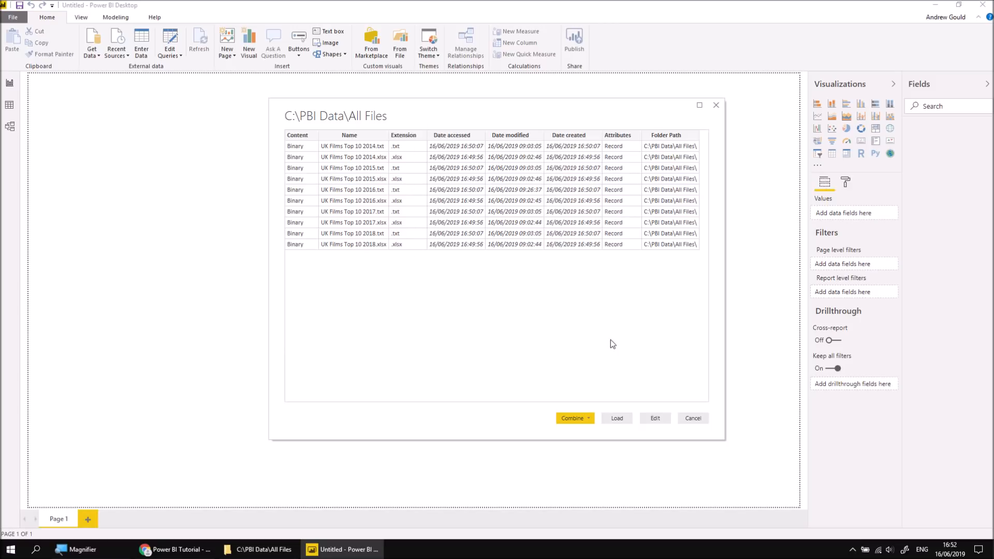
left_click(655, 419)
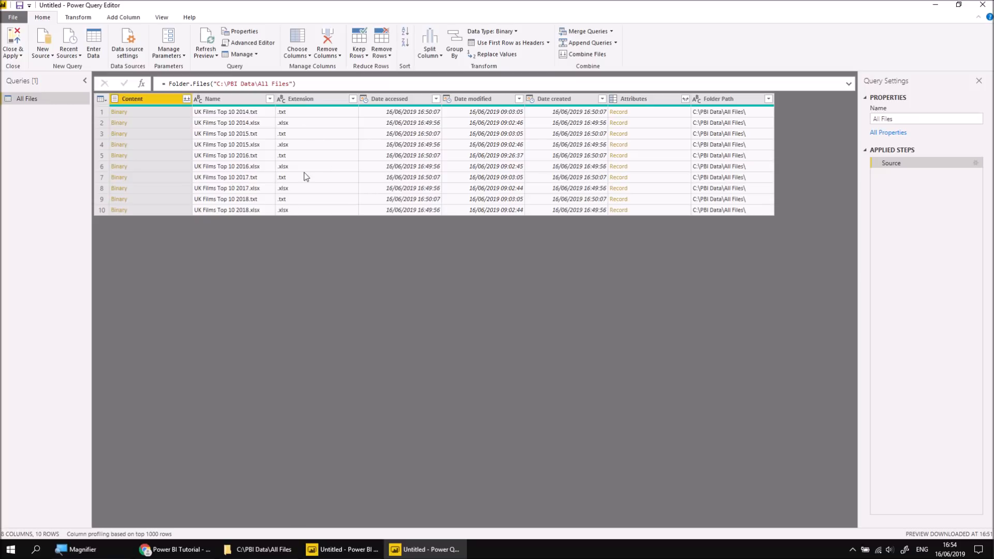
- Filter the Extension column to keep only .txt files
left_click(353, 99)
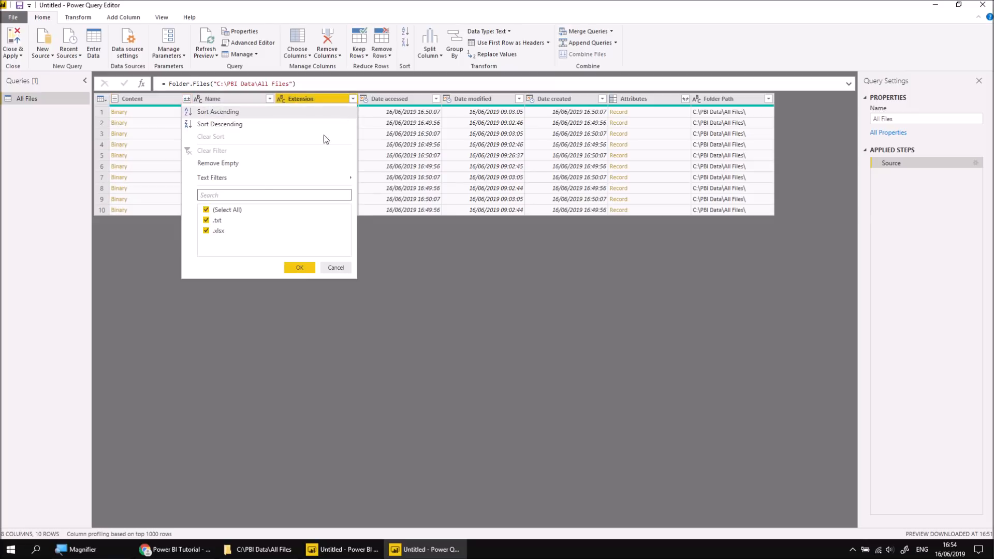
left_click(210, 231)
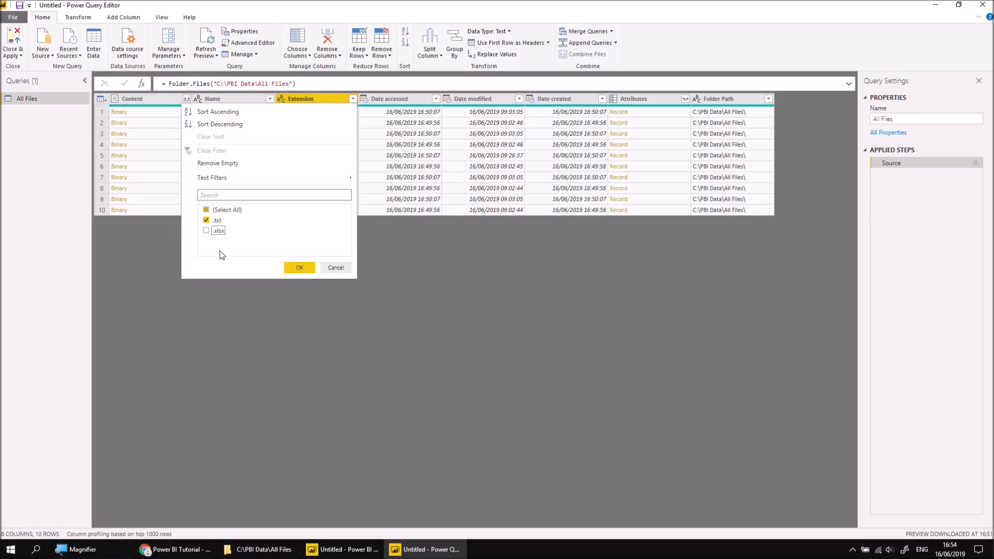
left_click(294, 267)
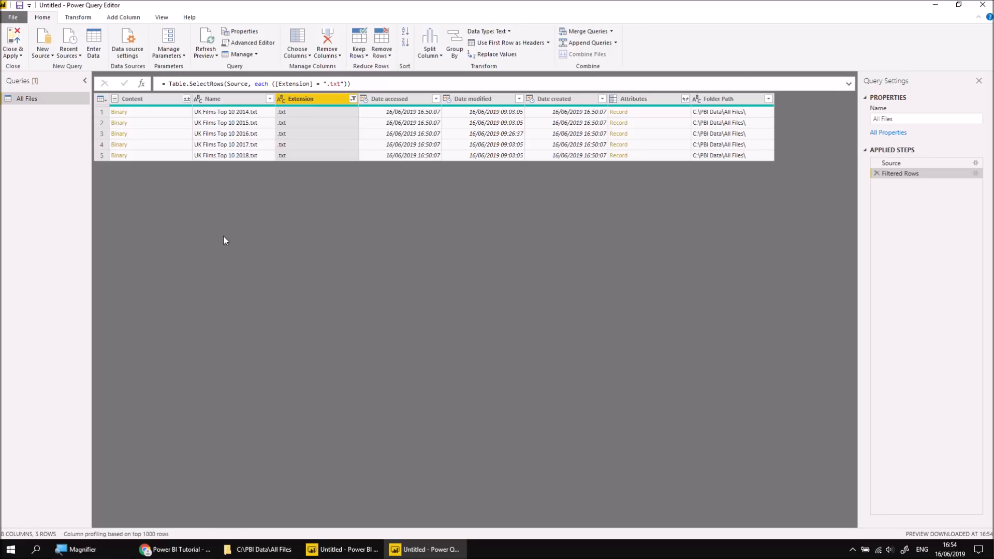
- Combine the binaries in the Content column, using the first file as the example and Tab as the delimiter
left_click(150, 99)
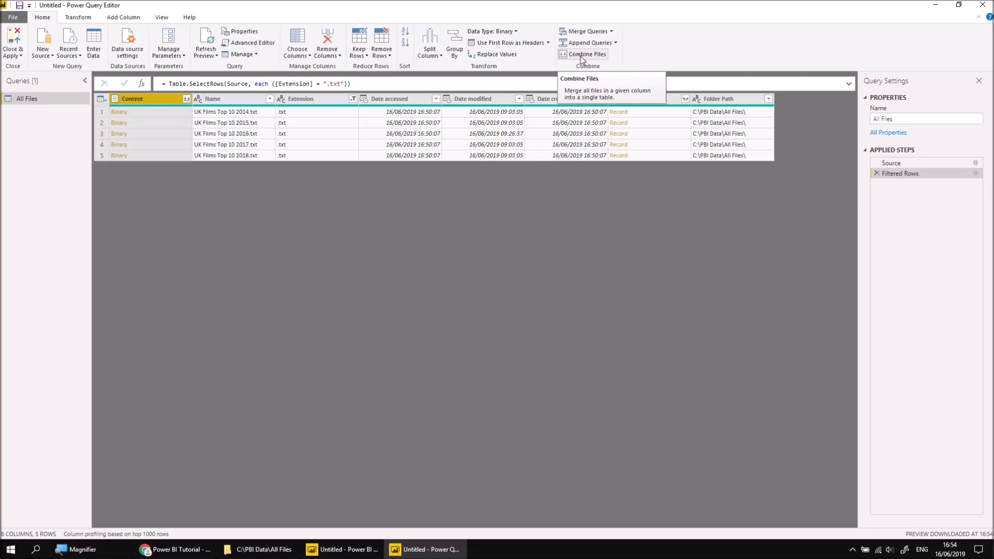
left_click(186, 100)
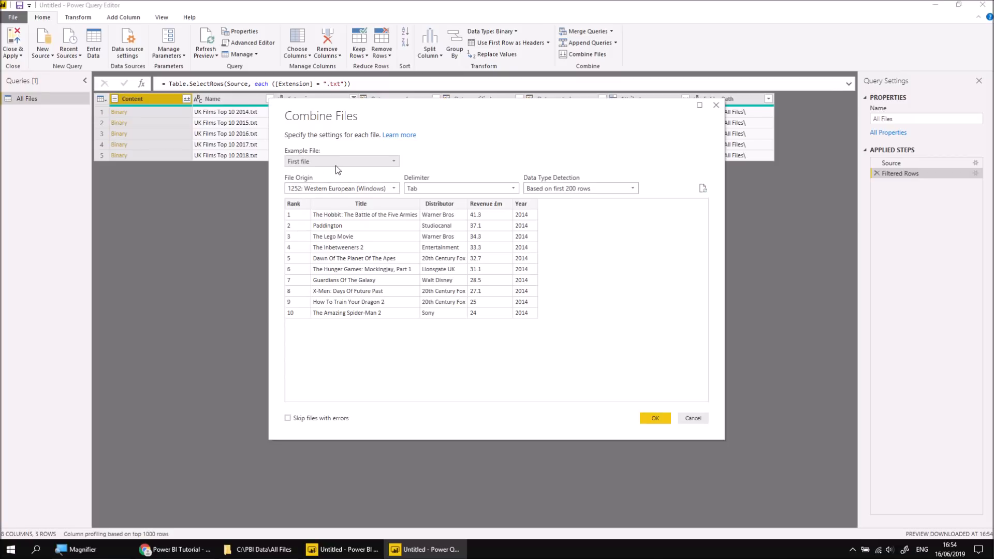
left_click(394, 163)
left_click(393, 164)
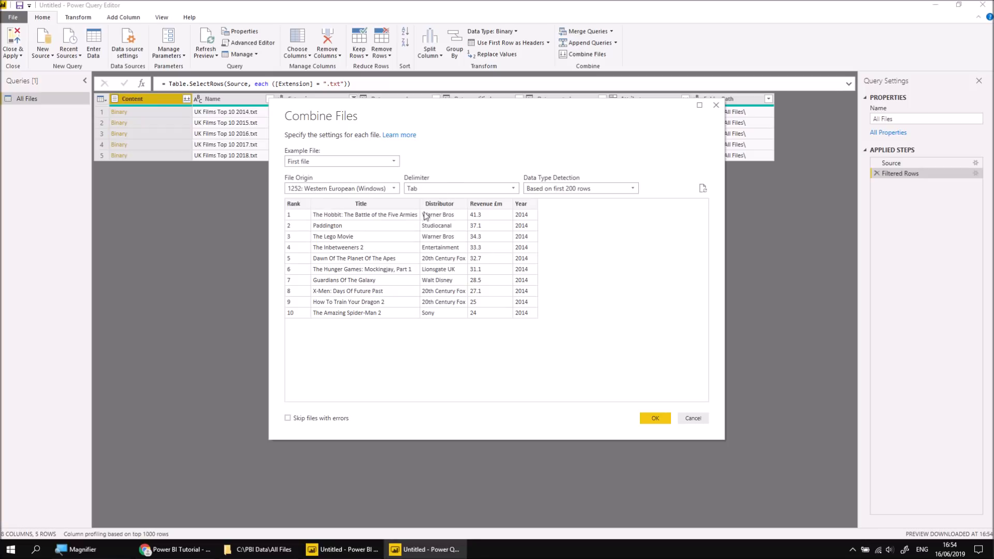
left_click(656, 418)
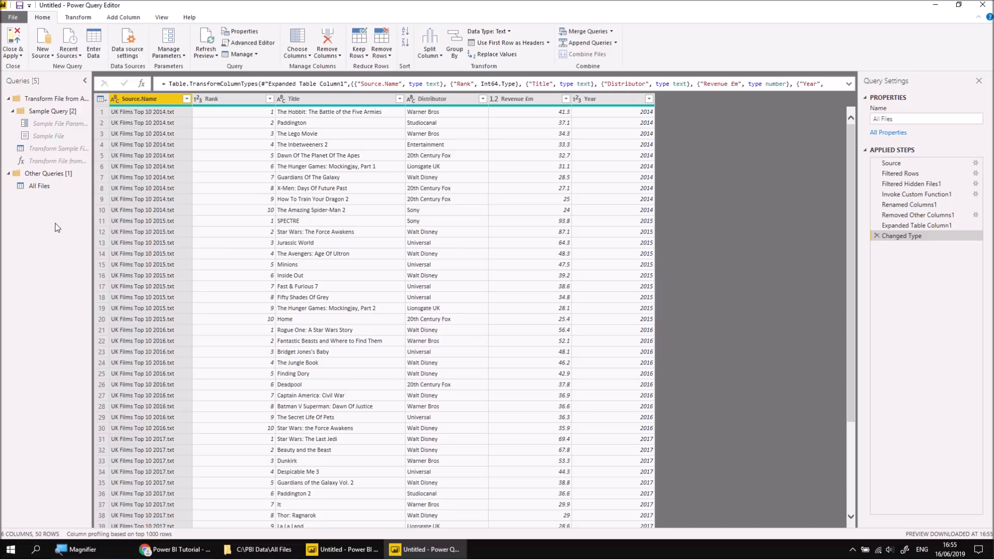
- Remove the Source.Name column and load the All Files query into the model's data view
right_click(157, 99)
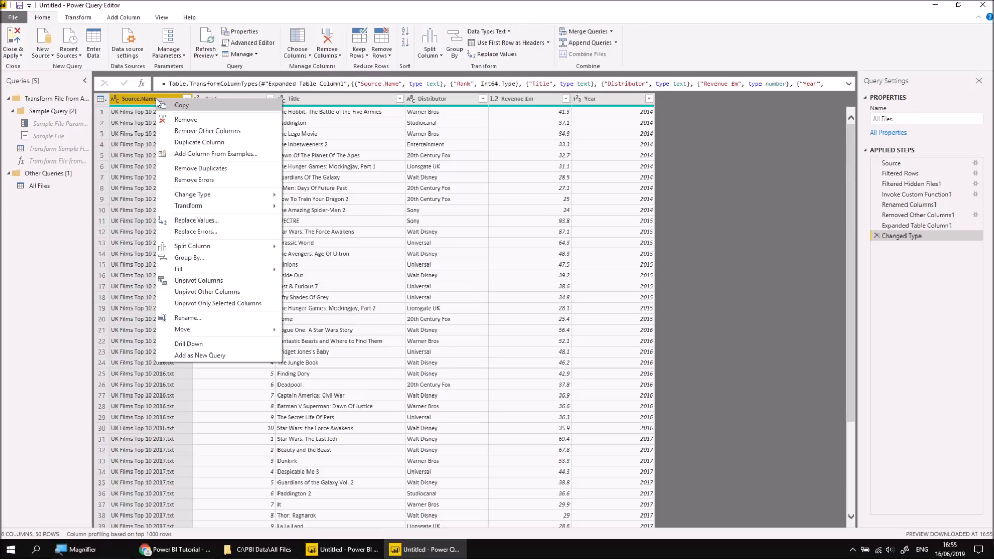
left_click(185, 120)
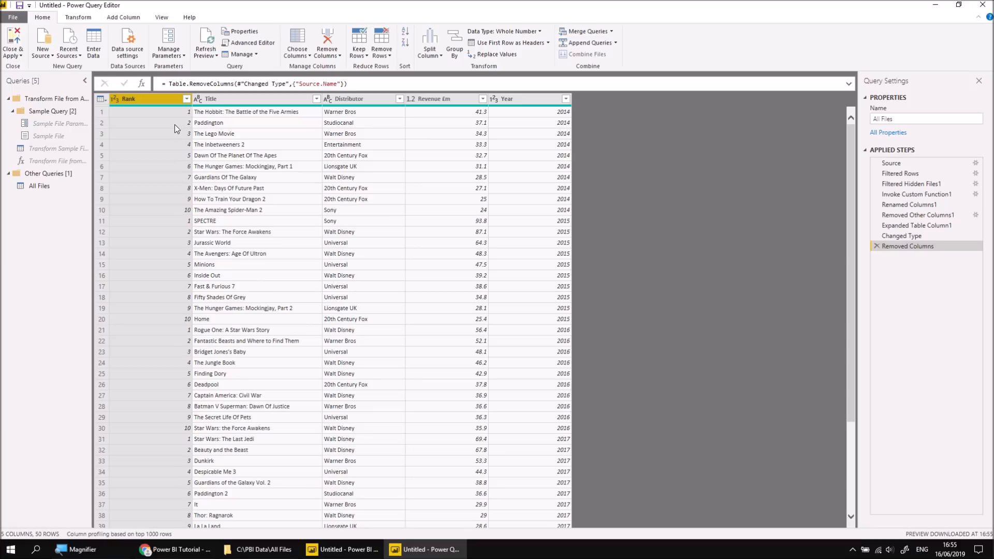
left_click(13, 41)
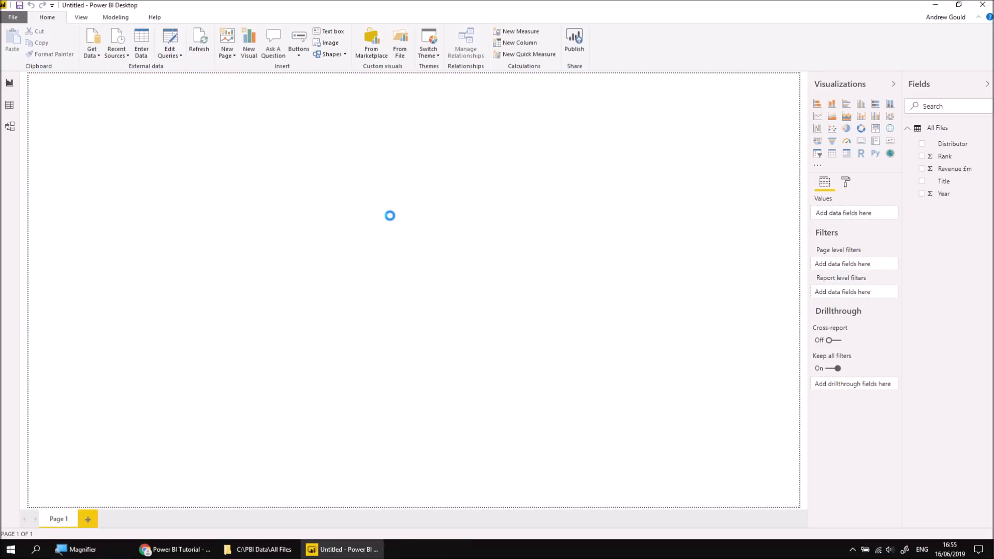
left_click(8, 106)
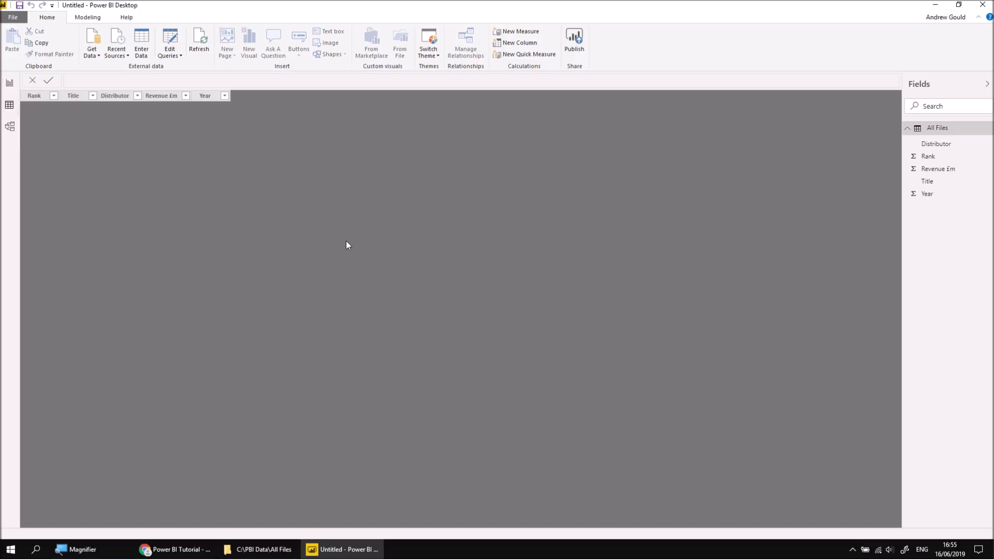